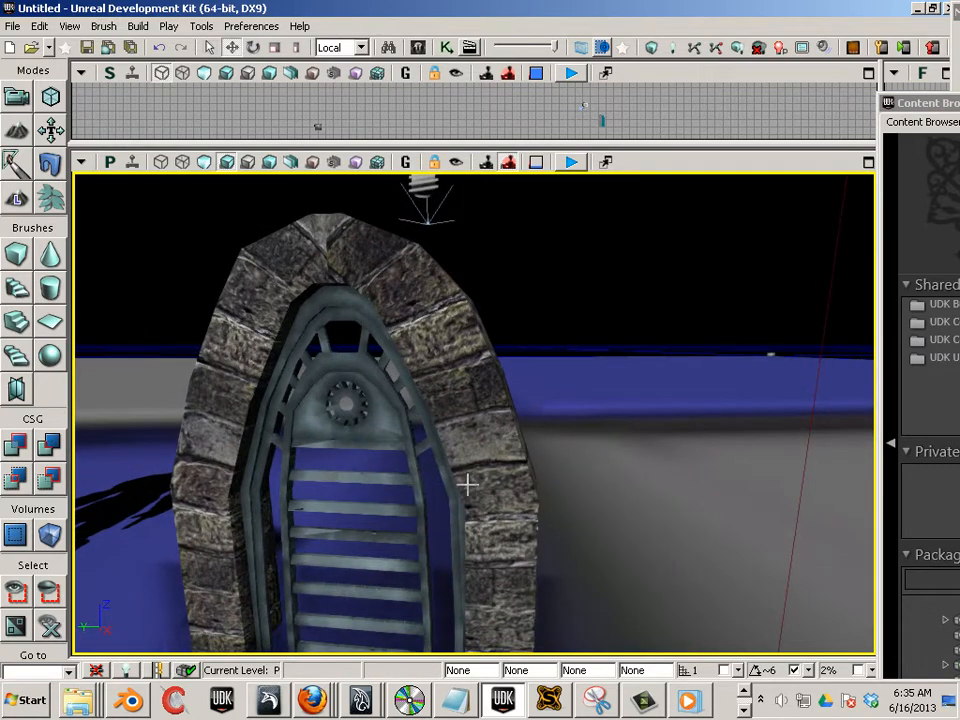
- Inspect the stone arch in the perspective viewport from close up and farther back, and switch to Photoshop
left_click_drag(474, 455, 494, 465)
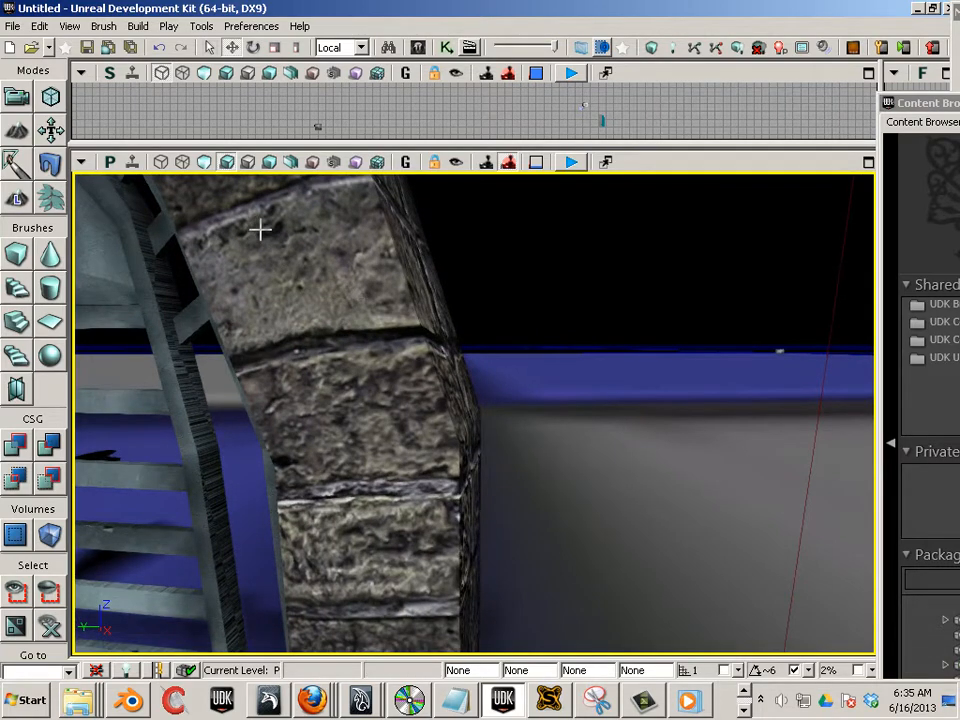
left_click_drag(324, 277, 414, 251)
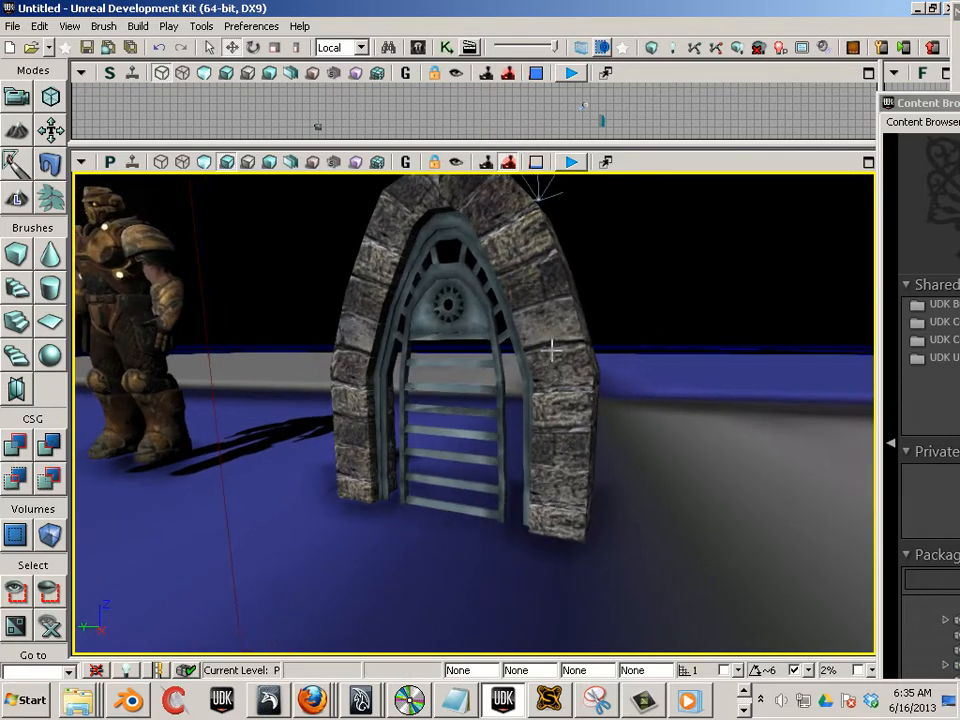
left_click_drag(636, 451, 646, 493)
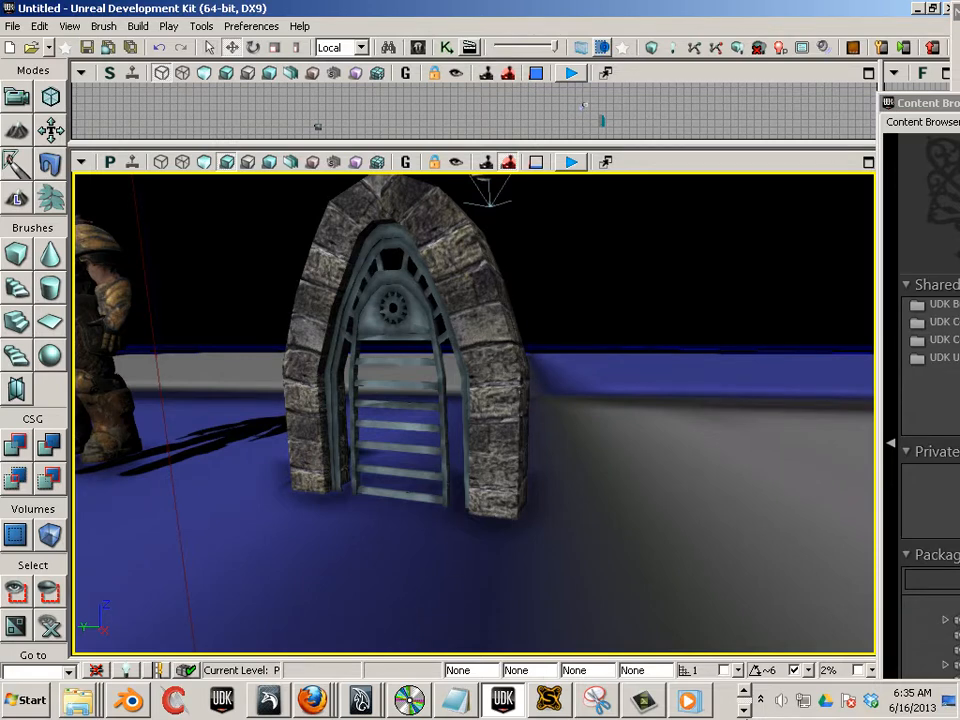
left_click(744, 708)
left_click(84, 708)
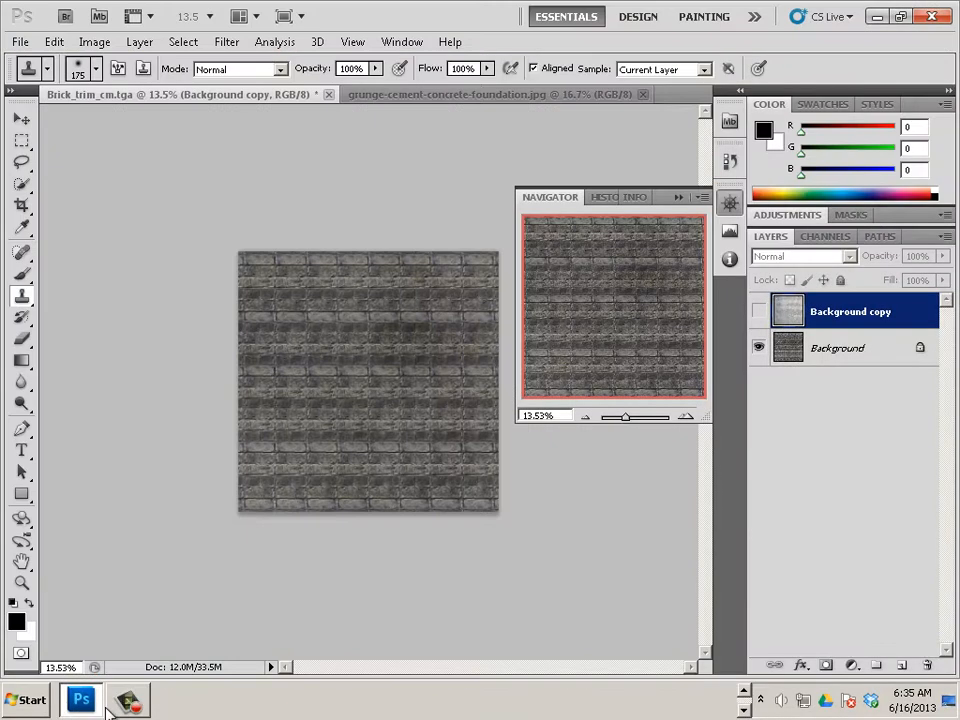
- Check the pixel dimensions of grunge-cement-concrete-foundation.jpg and cancel out without resizing the image
left_click(452, 95)
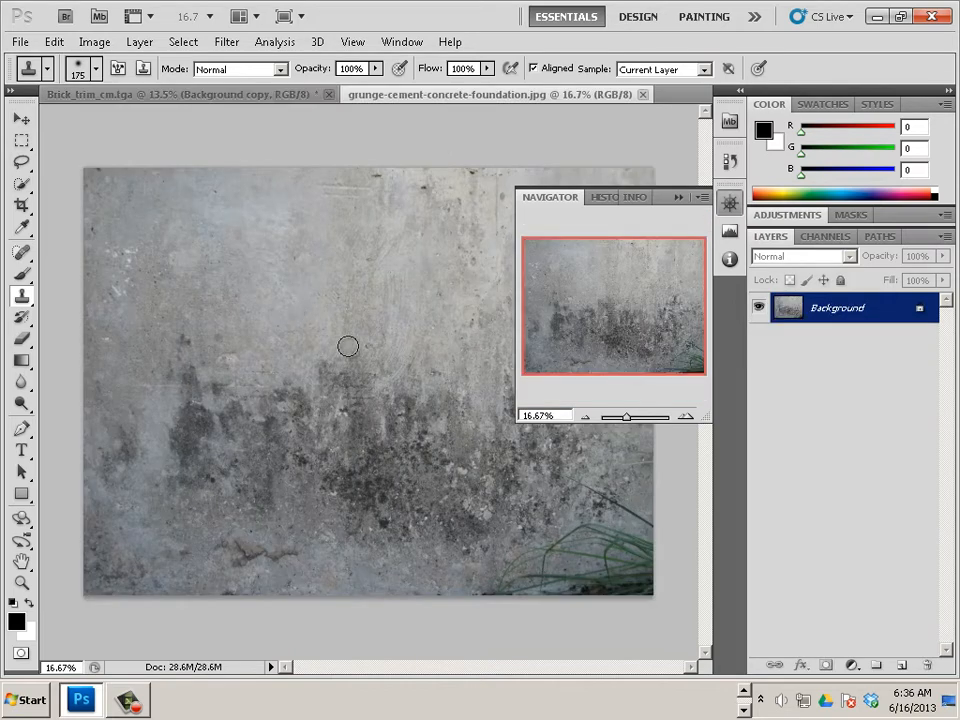
left_click(94, 41)
left_click(118, 166)
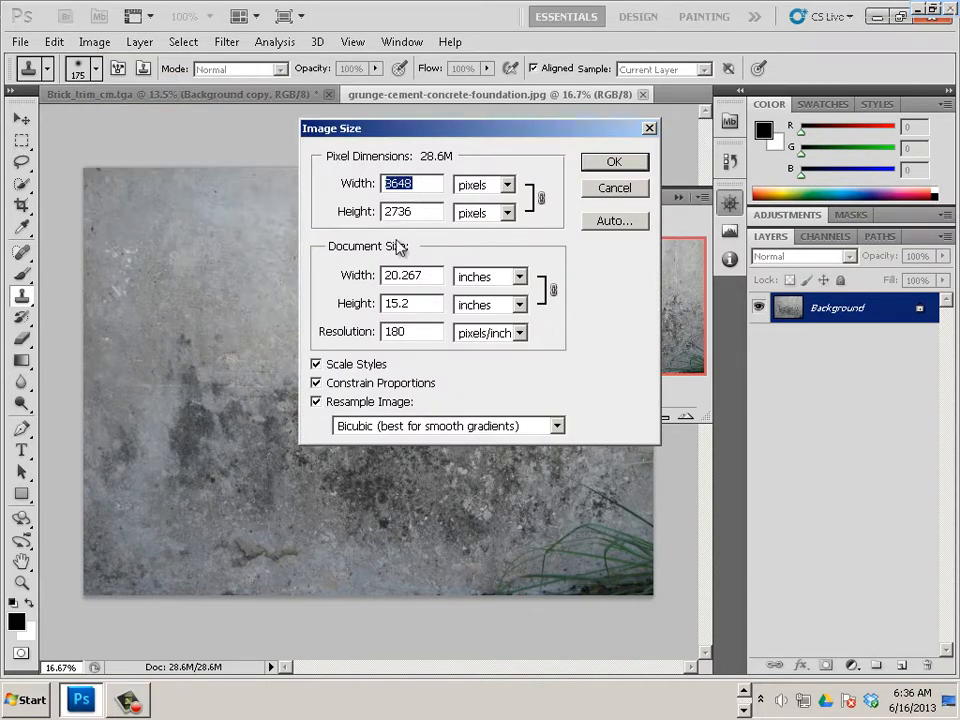
double_click(420, 217)
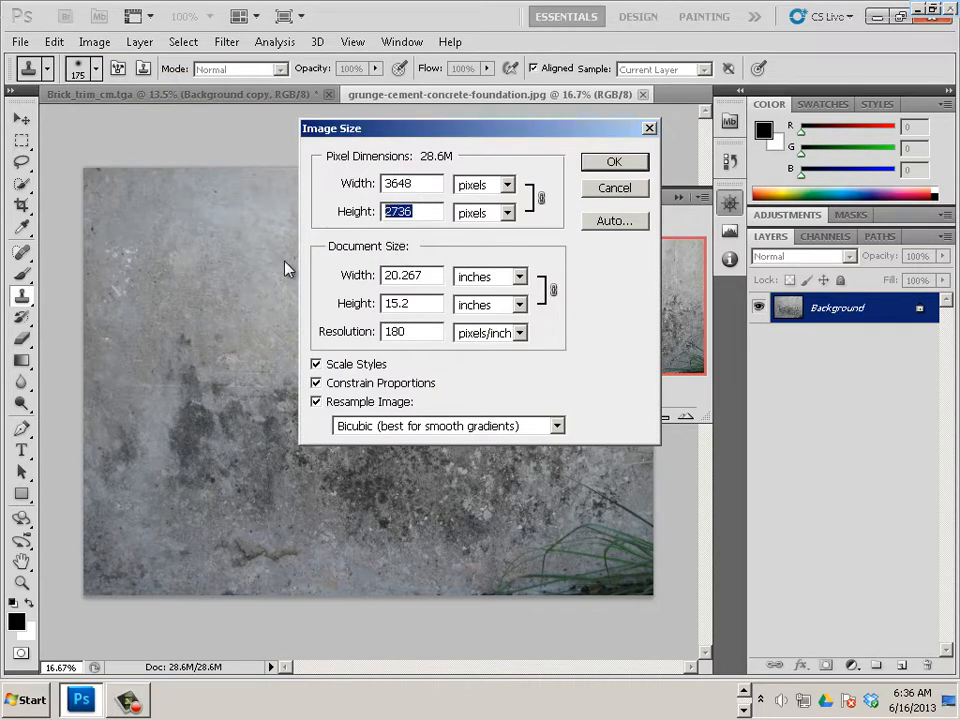
left_click(605, 192)
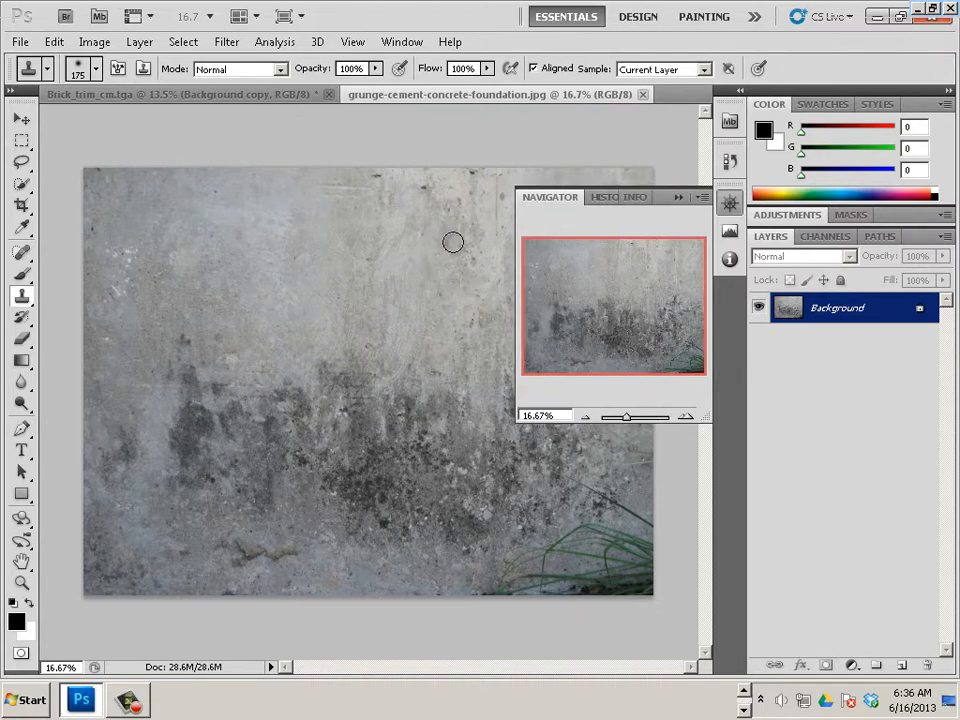
- Show the Background copy layer in Brick_trim_cm.tga and set its blend mode to Normal
left_click(133, 94)
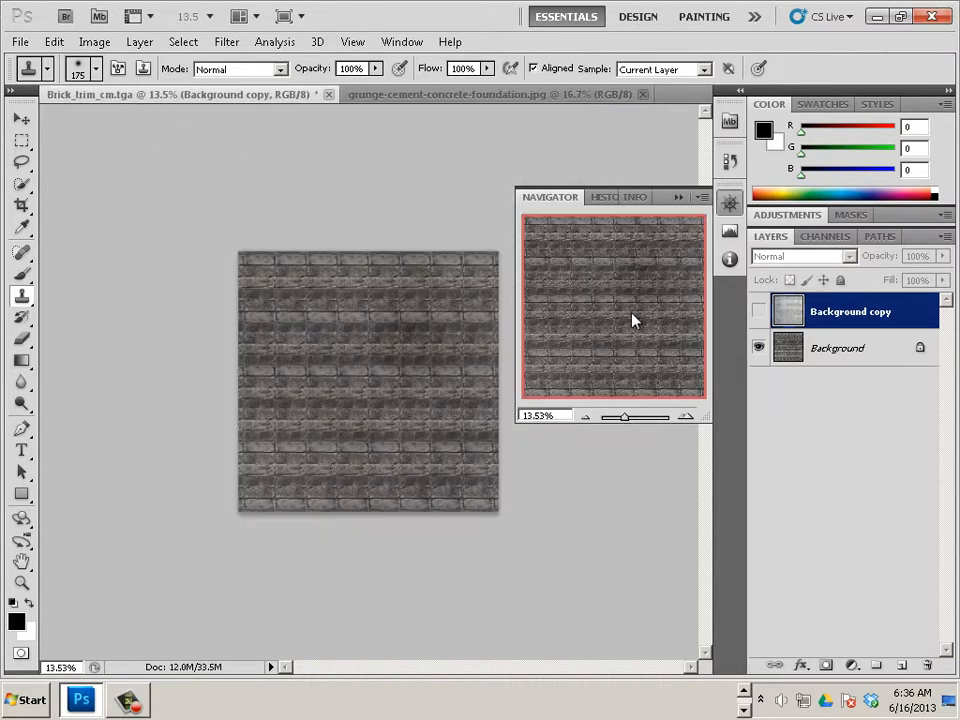
left_click(758, 313)
left_click(812, 257)
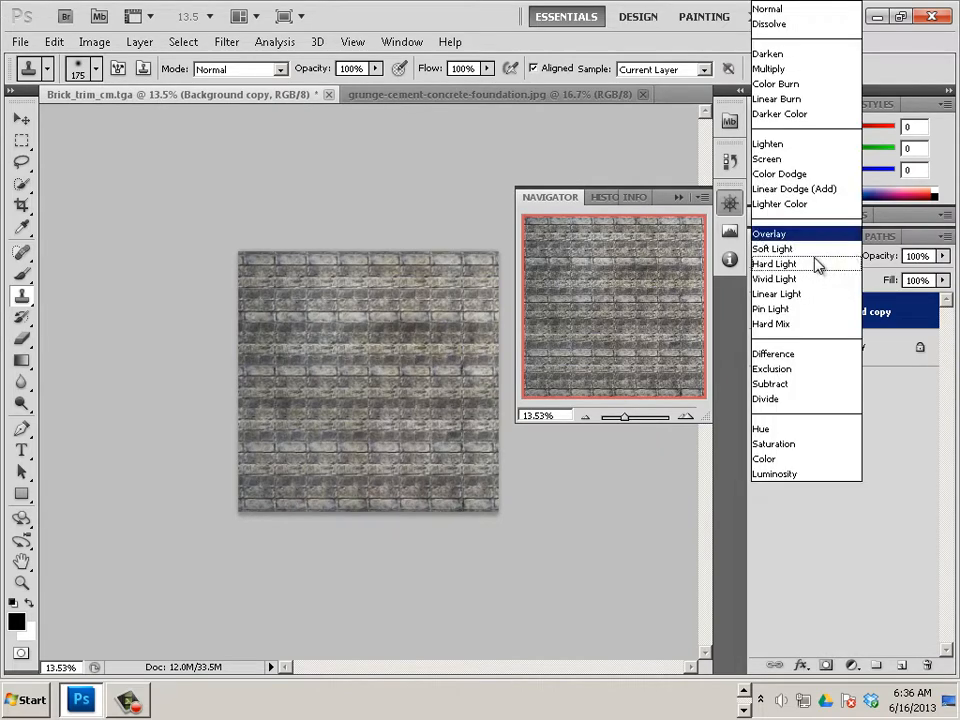
left_click(803, 12)
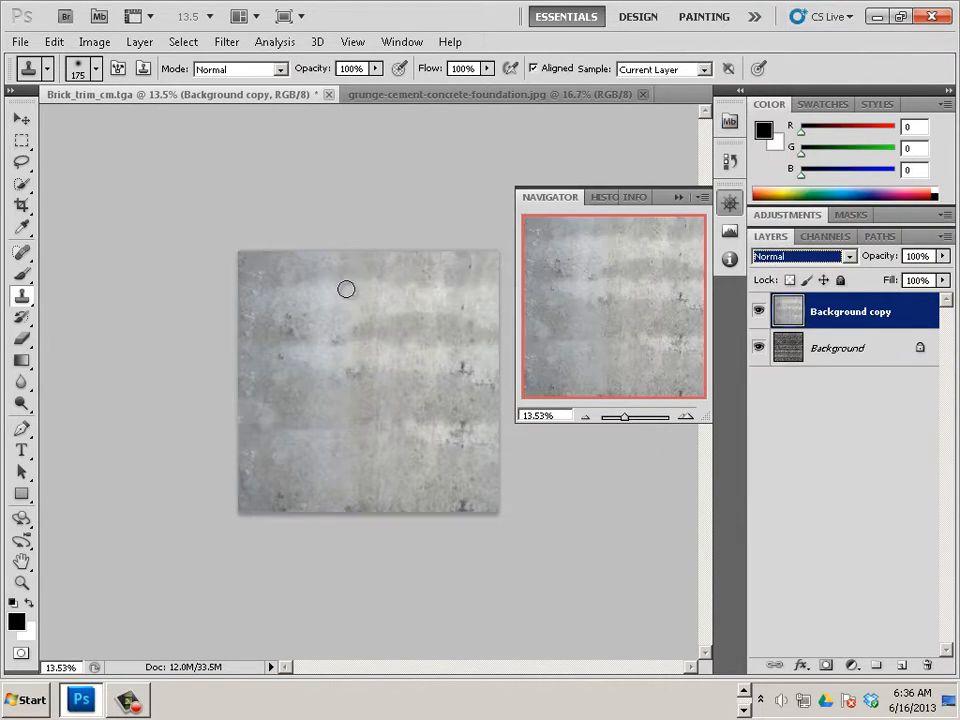
key("alt")
- Copy a rectangular selection of the concrete photo's upper part and paste it into Brick_trim_cm.tga as a new layer
left_click(402, 94)
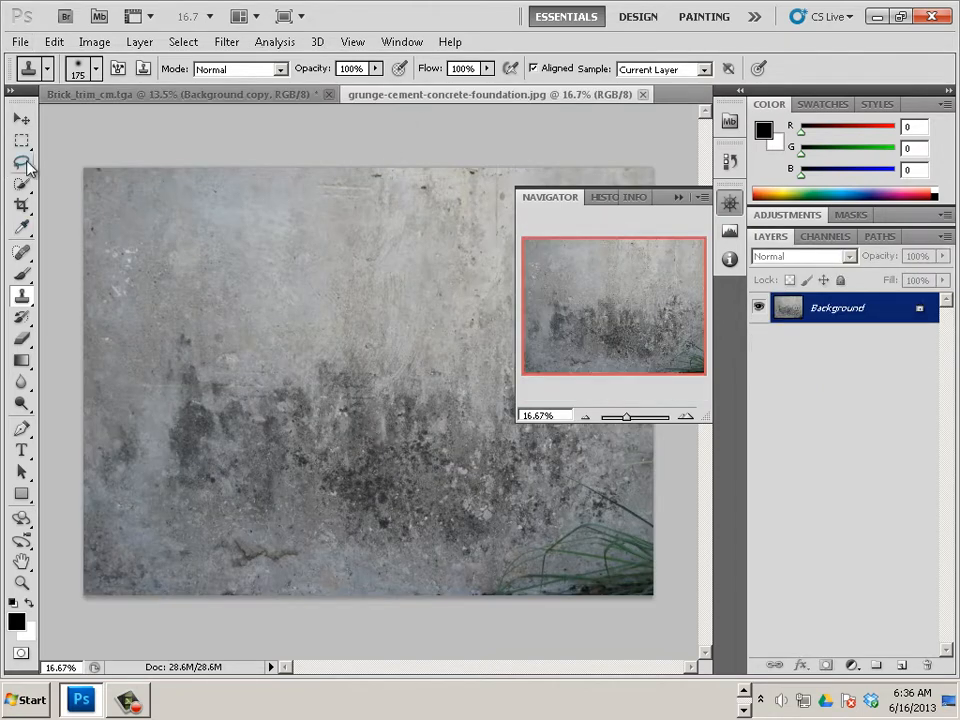
left_click(23, 141)
left_click_drag(784, 390, 782, 368)
left_click(54, 42)
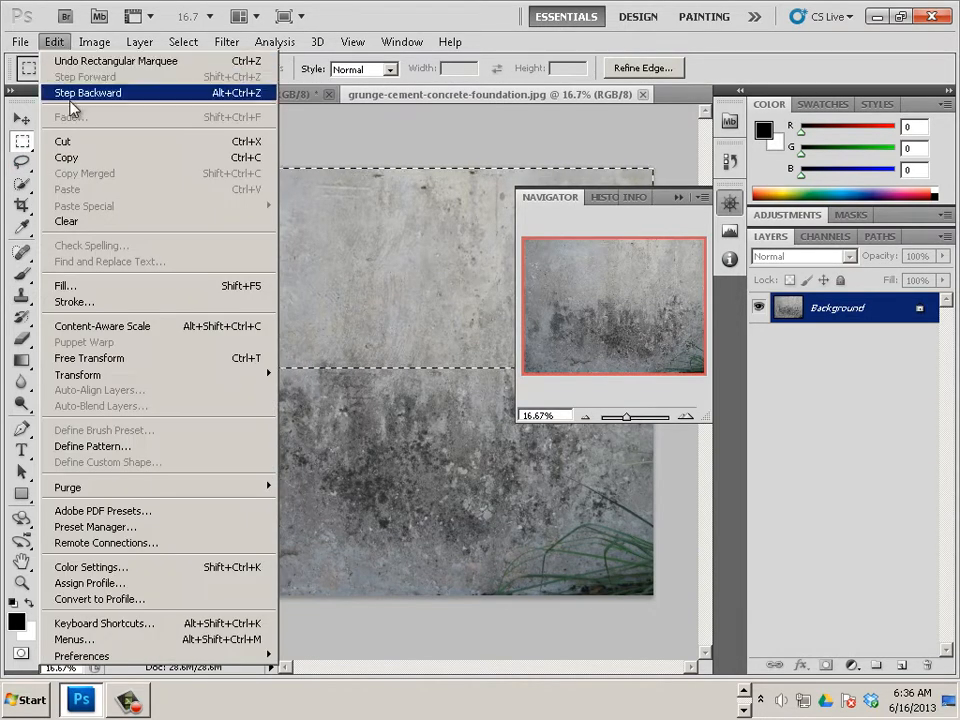
left_click(66, 157)
left_click(200, 94)
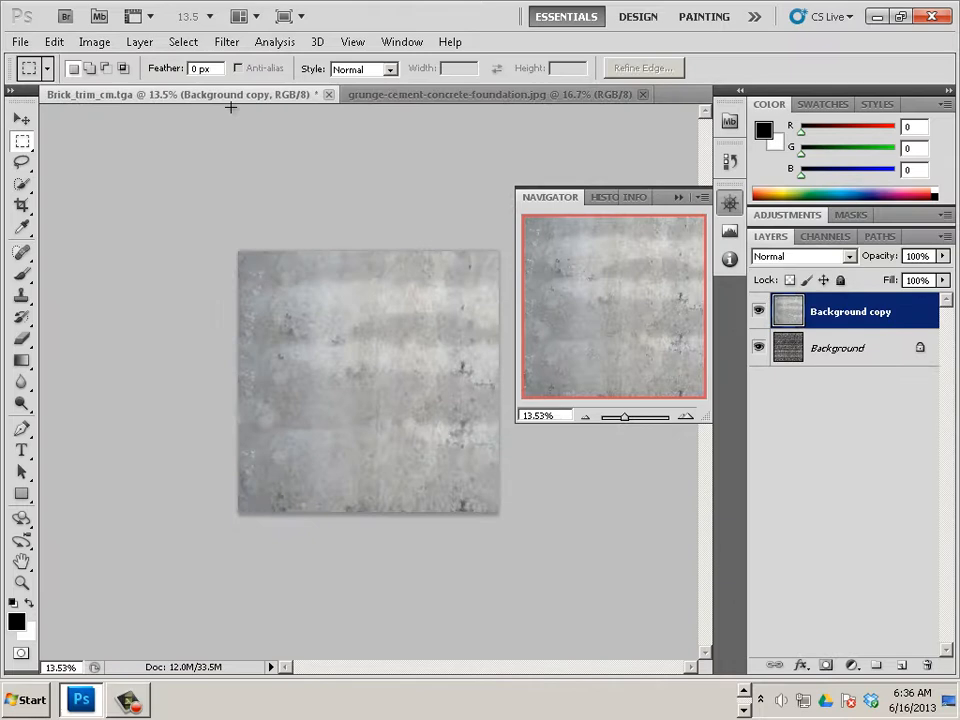
left_click(54, 42)
left_click(103, 190)
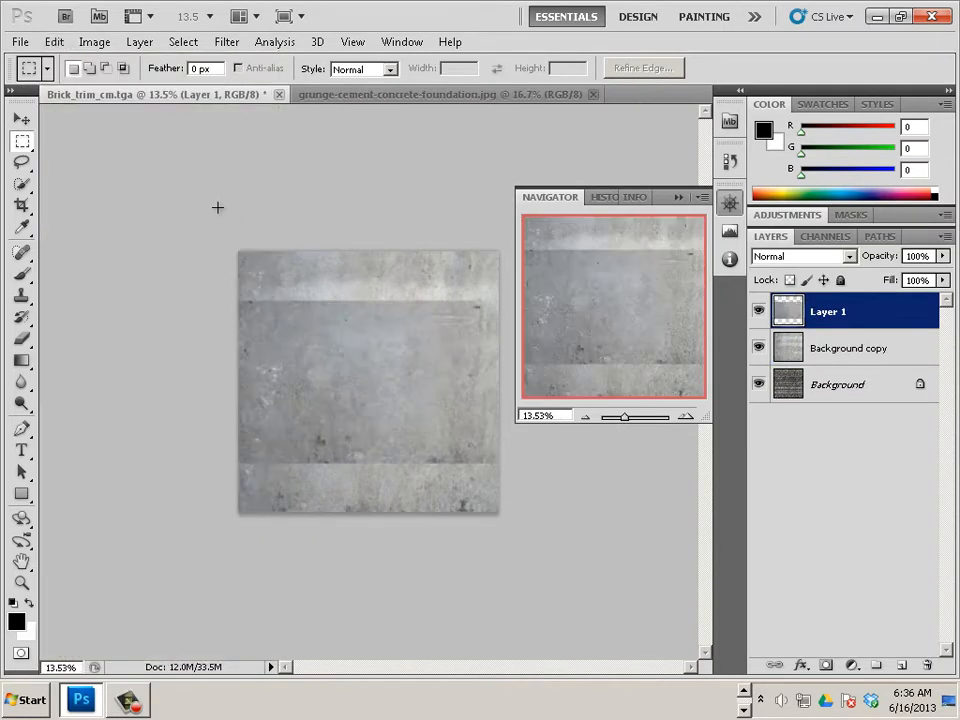
- Soften the pasted concrete layer's hard upper and lower edges with the rough 900 px Eraser brush
left_click(22, 338)
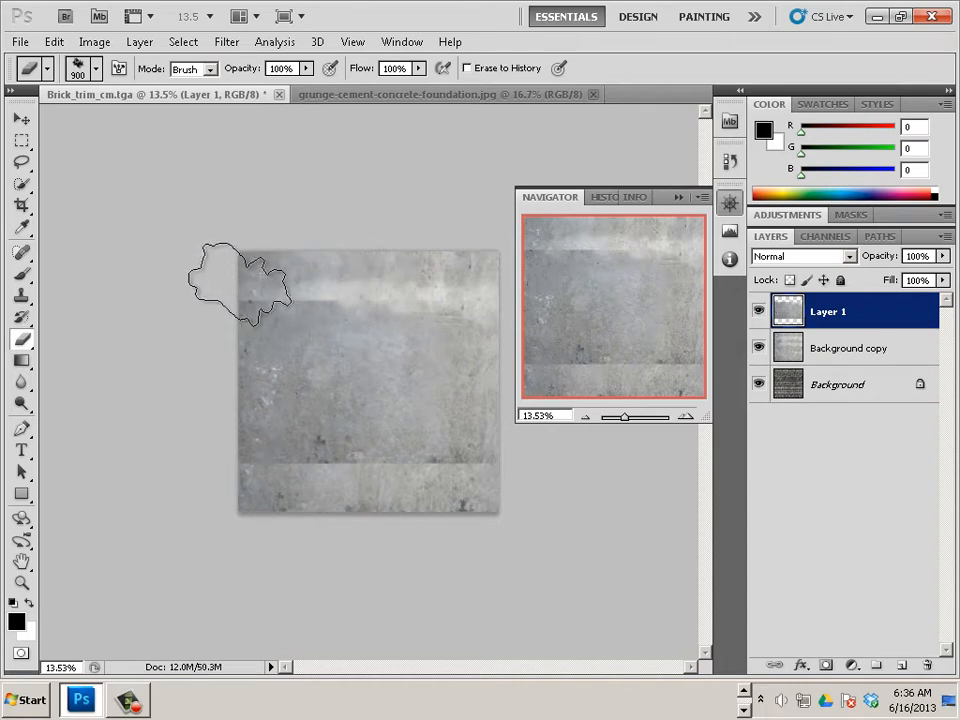
mouse_move(490, 474)
left_mouse_down()
mouse_move(429, 461)
mouse_move(289, 476)
mouse_move(231, 463)
left_mouse_up()
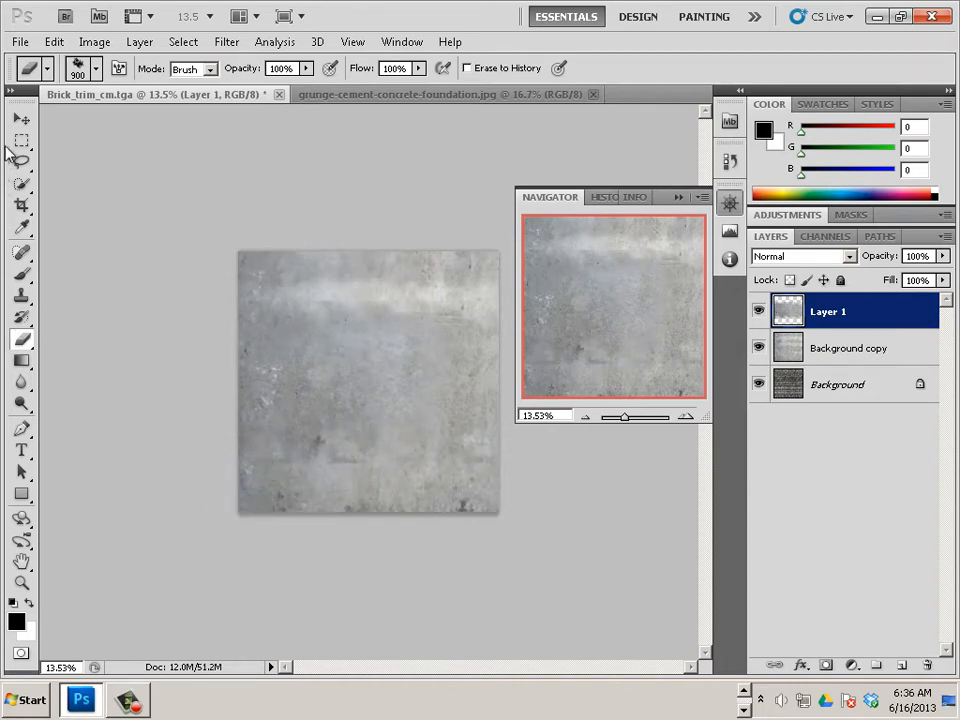
- Duplicate the pasted concrete layer, place the two copies to cover the whole canvas, and merge them into one layer
left_click(16, 118)
left_click_drag(385, 359, 372, 461)
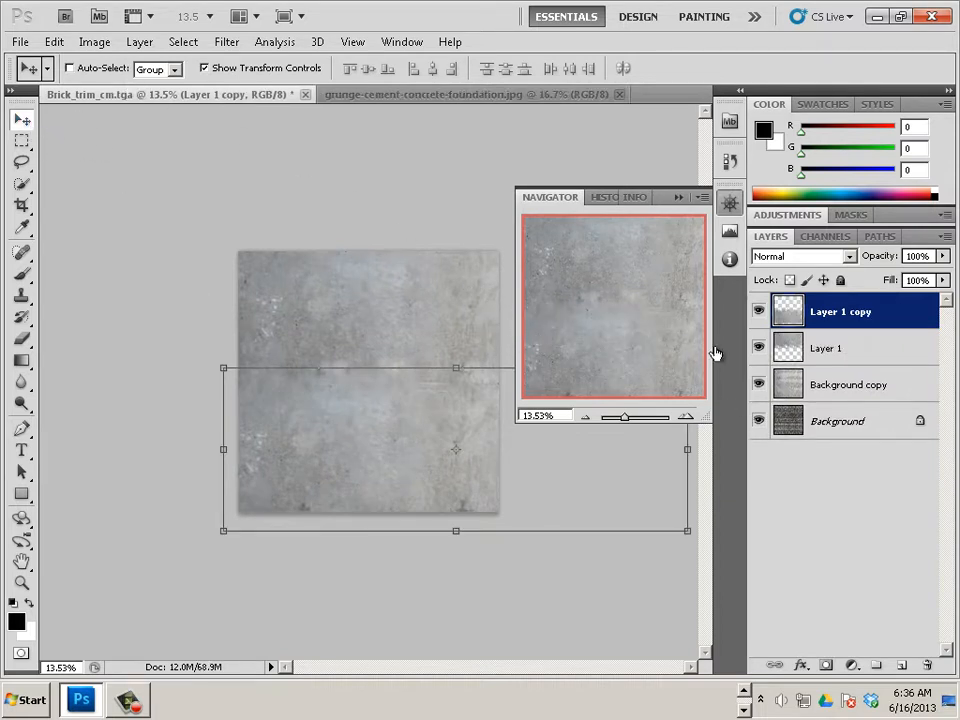
key("ctrl+e")
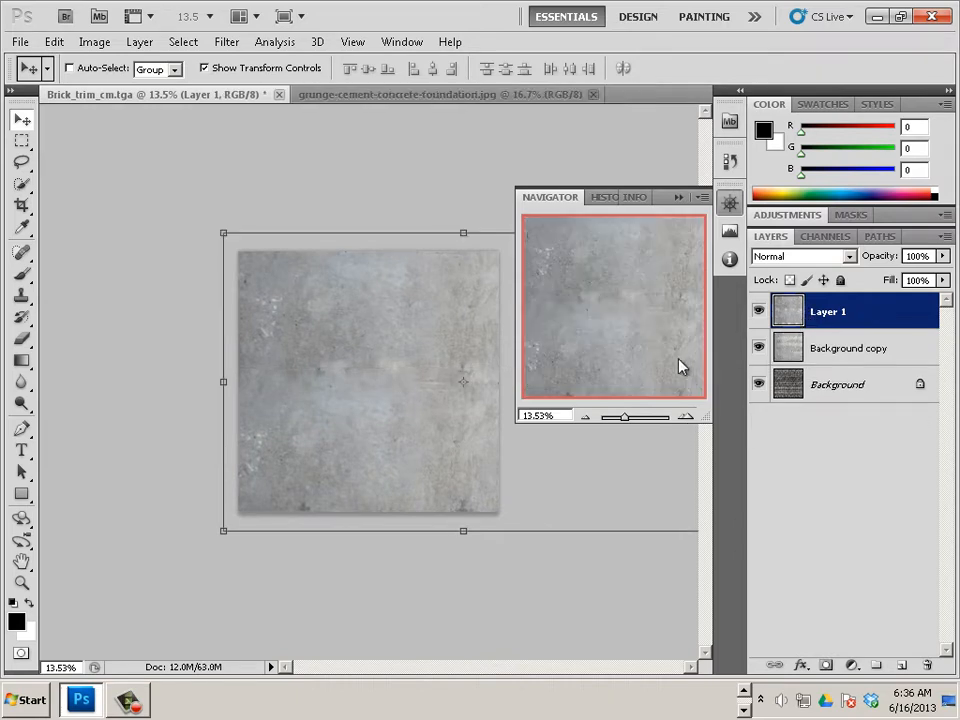
- Hide the Background copy layer and set Layer 1's blend mode to Overlay above the bricks
scroll(314, 378, "up", 3, "alt")
scroll(320, 376, "up", 5, "alt")
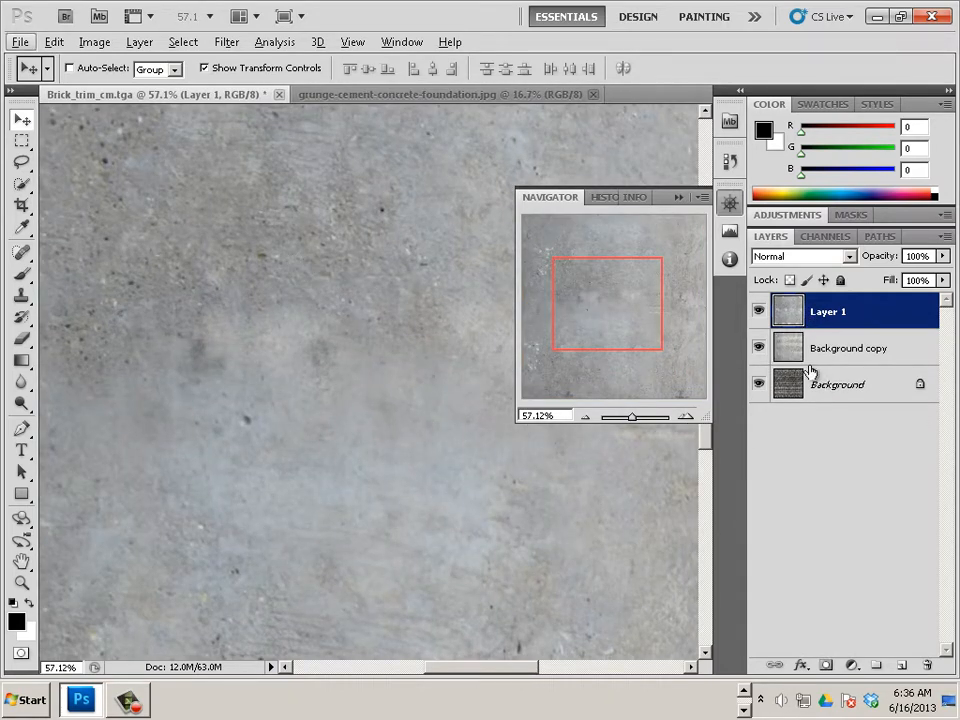
left_click(759, 312)
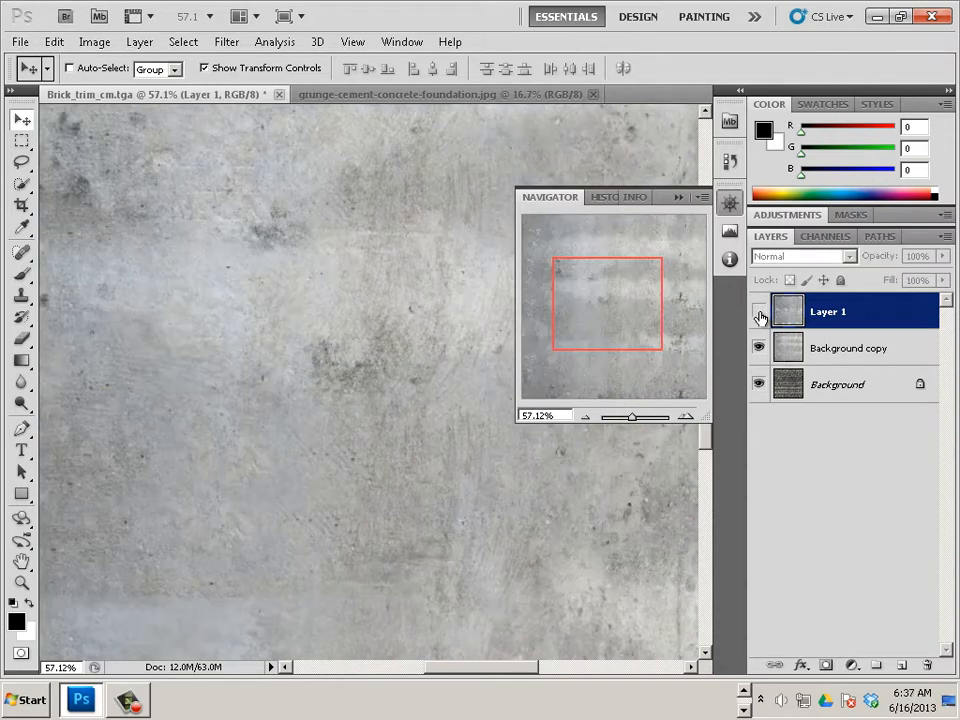
left_click(759, 350)
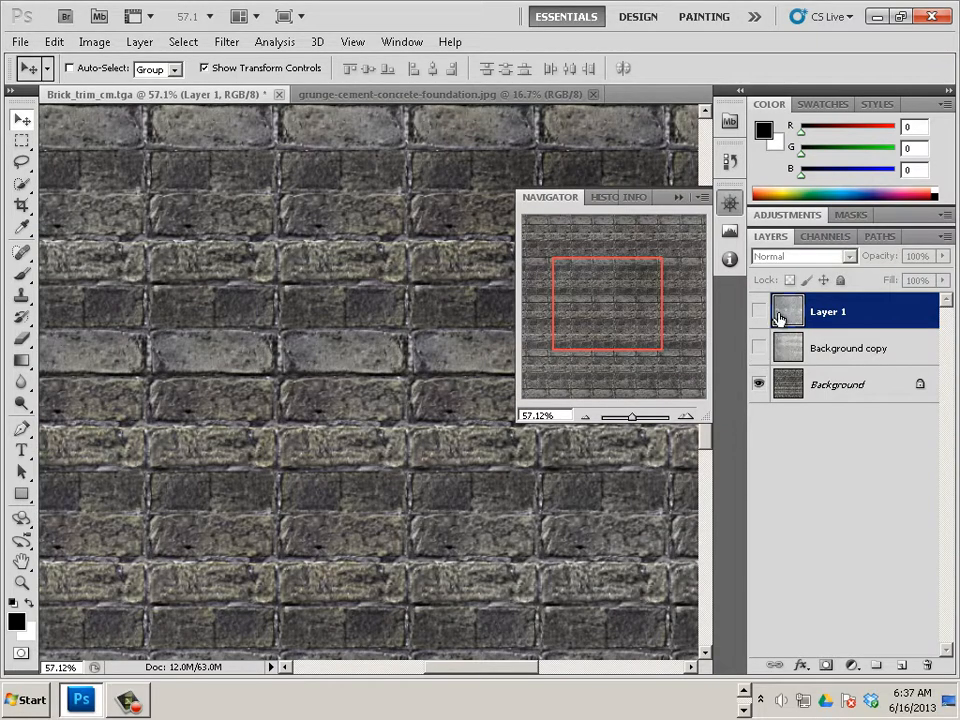
left_click(759, 312)
left_click(838, 257)
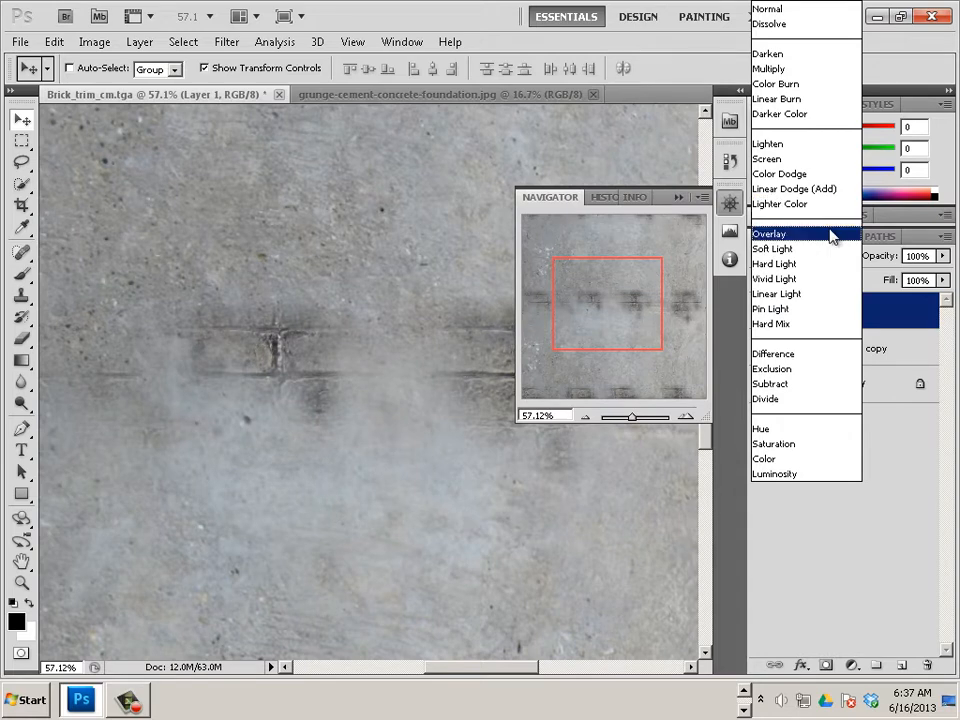
left_click(831, 234)
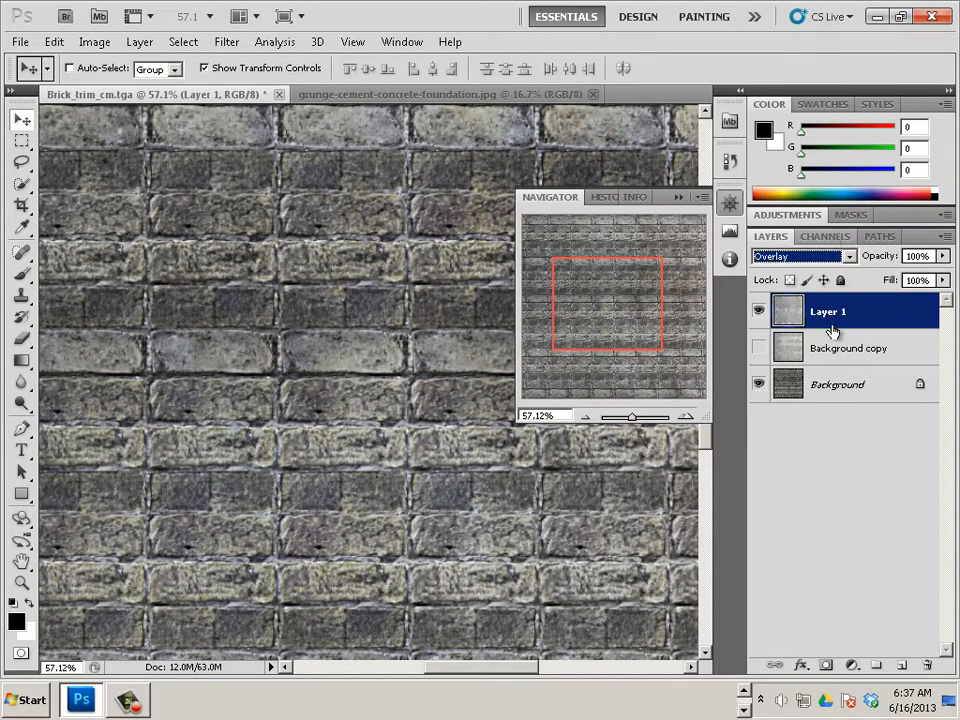
- Show the Background copy layer, compare several blend modes on it, and set it to Vivid Light
left_click(846, 345)
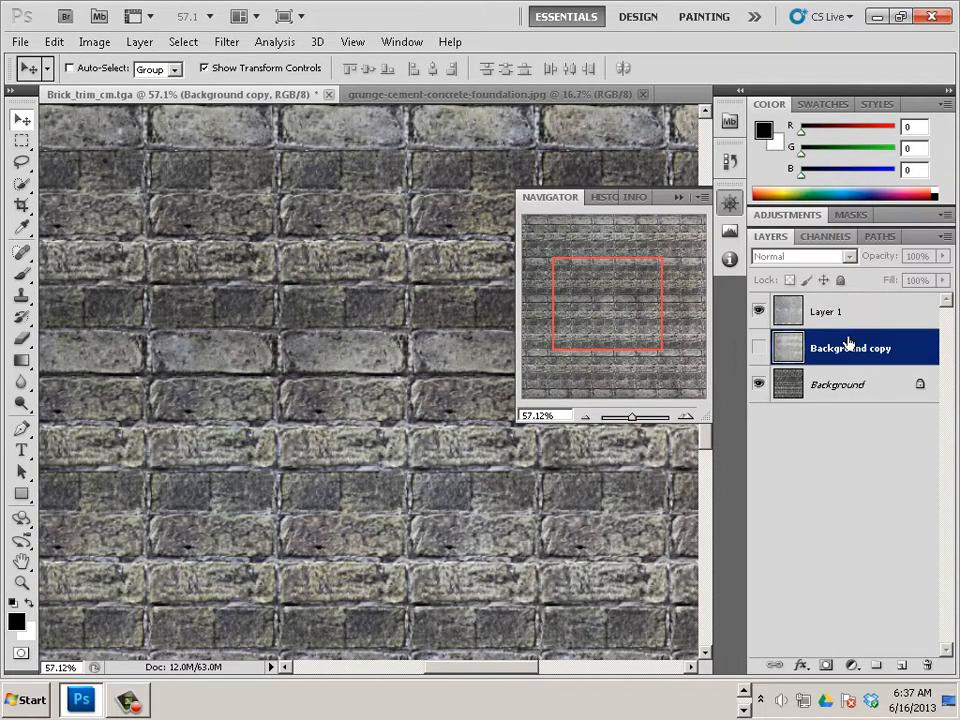
left_click(757, 349)
left_click(846, 257)
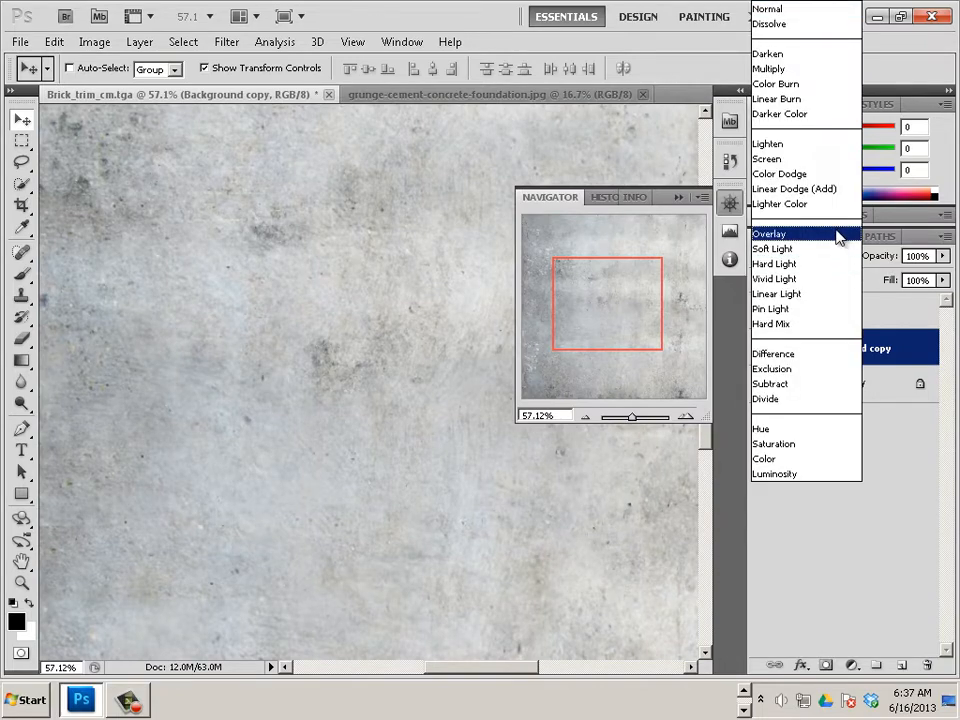
left_click(838, 237)
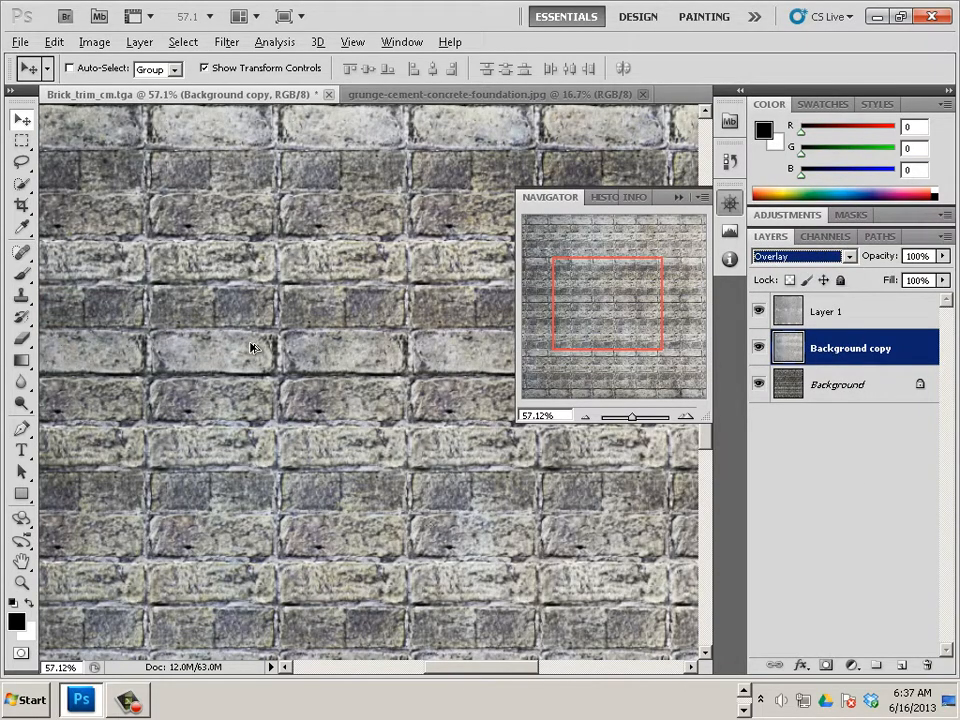
key("Down")
key("Down")
key("Up")
key("Up")
key("Down")
key("Down")
key("Up")
key("Up")
key("Down")
key("Down")
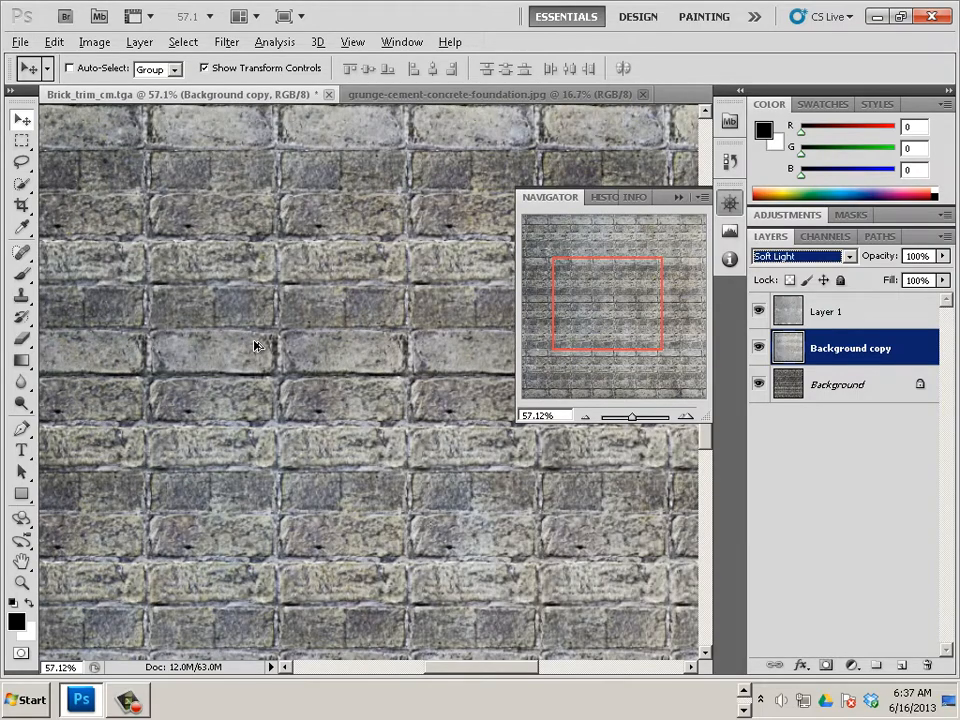
key("Down")
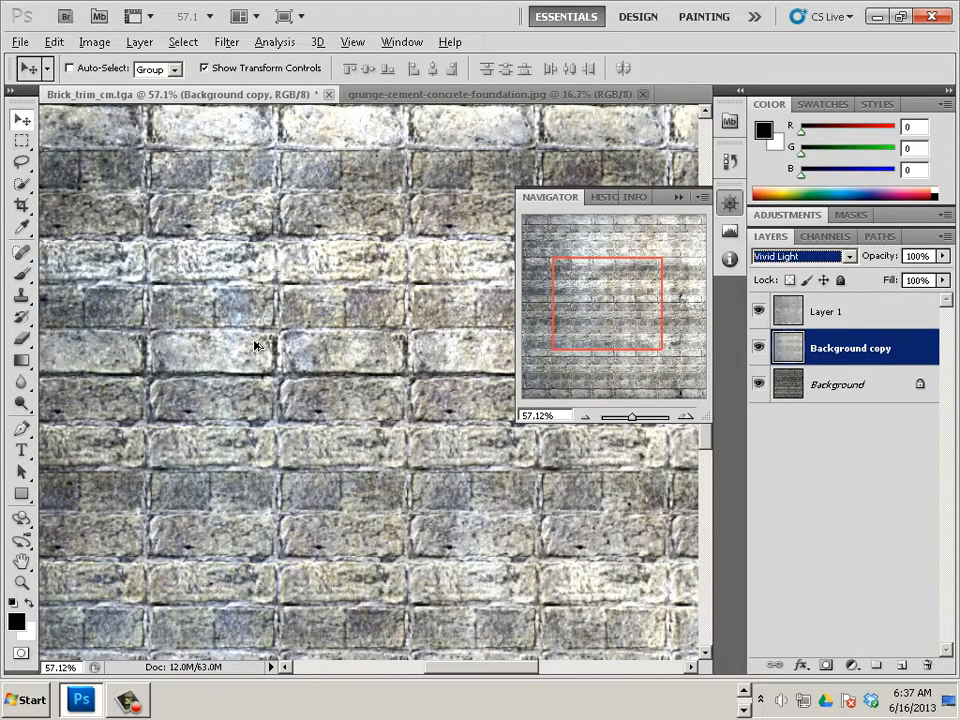
key("Down")
key("Up")
- Compare the available blend modes on Layer 1 and set it to Multiply
left_click(862, 314)
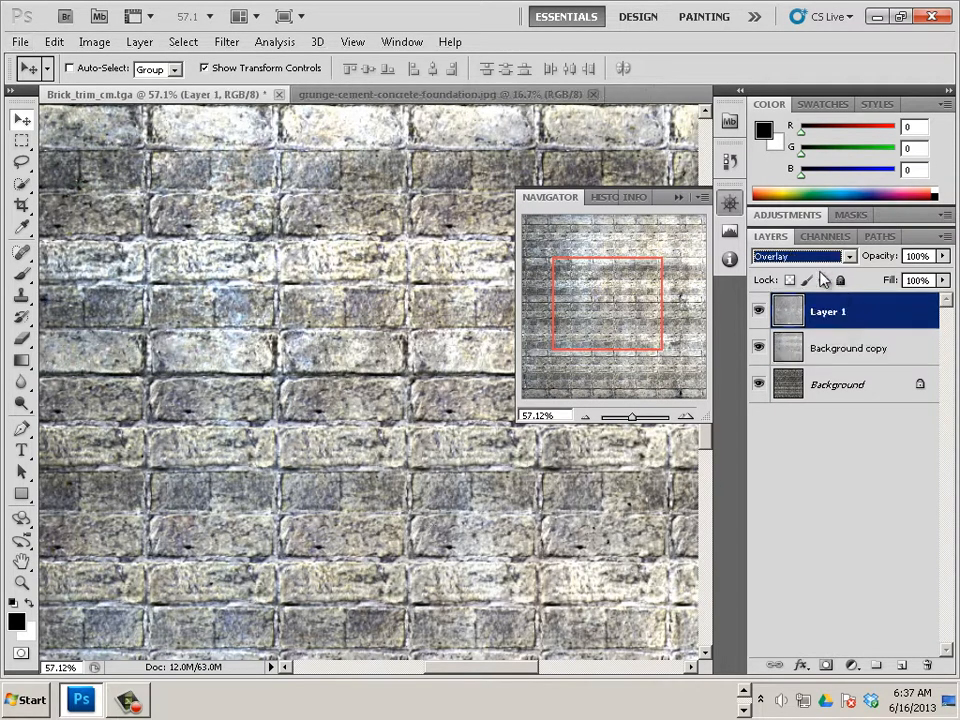
left_click(797, 258)
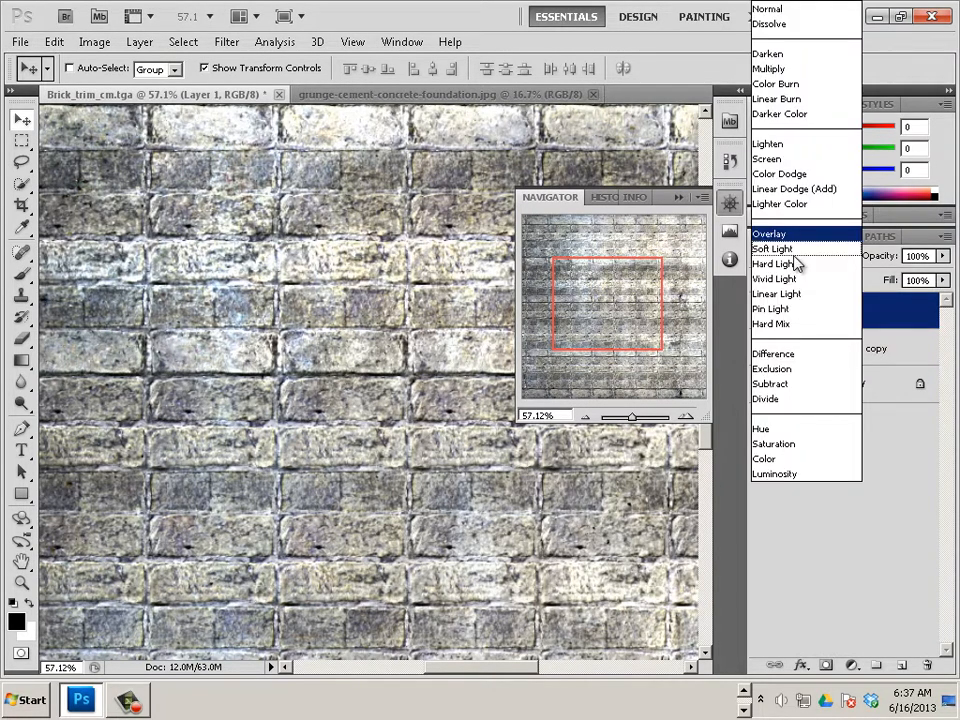
left_click(797, 248)
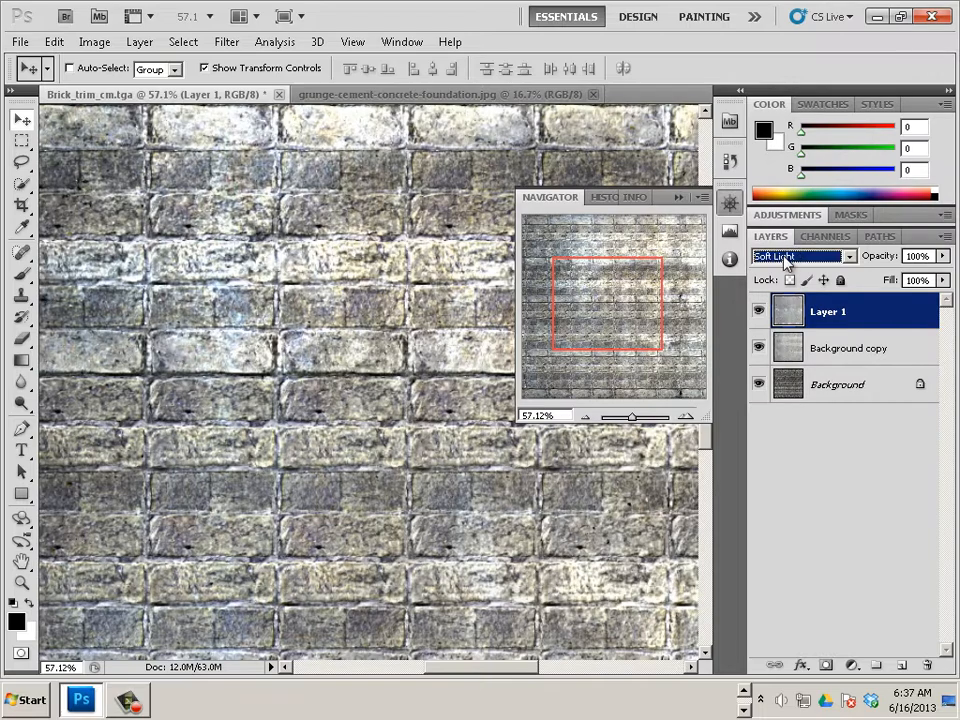
key("Down")
key("Down")
key("Down")
key("Up")
key("Up")
key("Up")
key("Up")
key("Up")
key("Up")
key("Up")
key("Up")
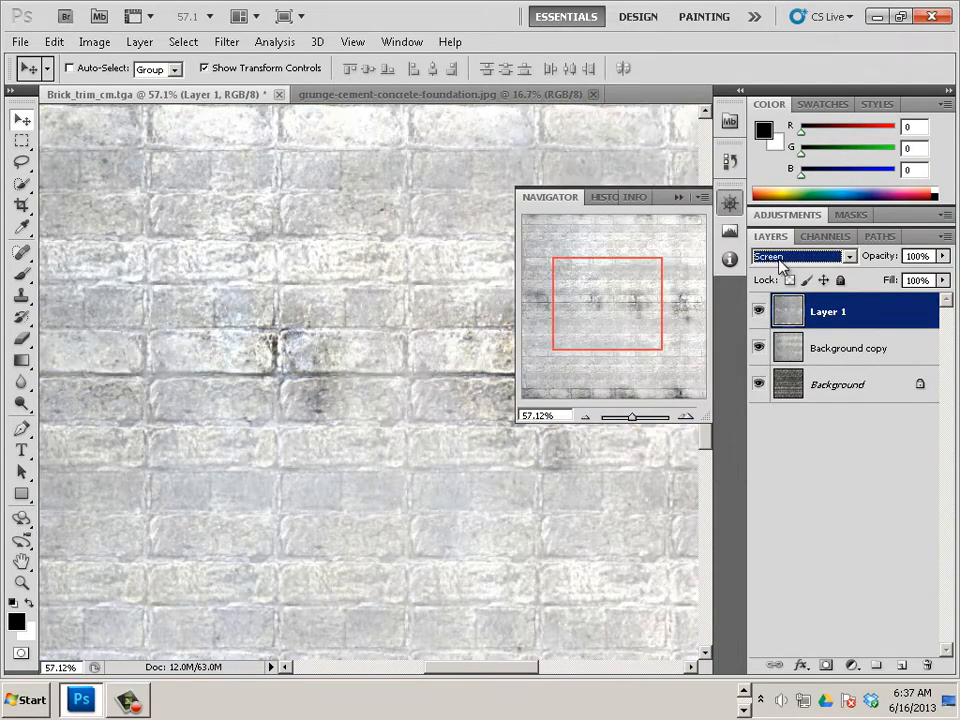
key("Up")
key("Up")
key("Up")
key("Up")
key("Up")
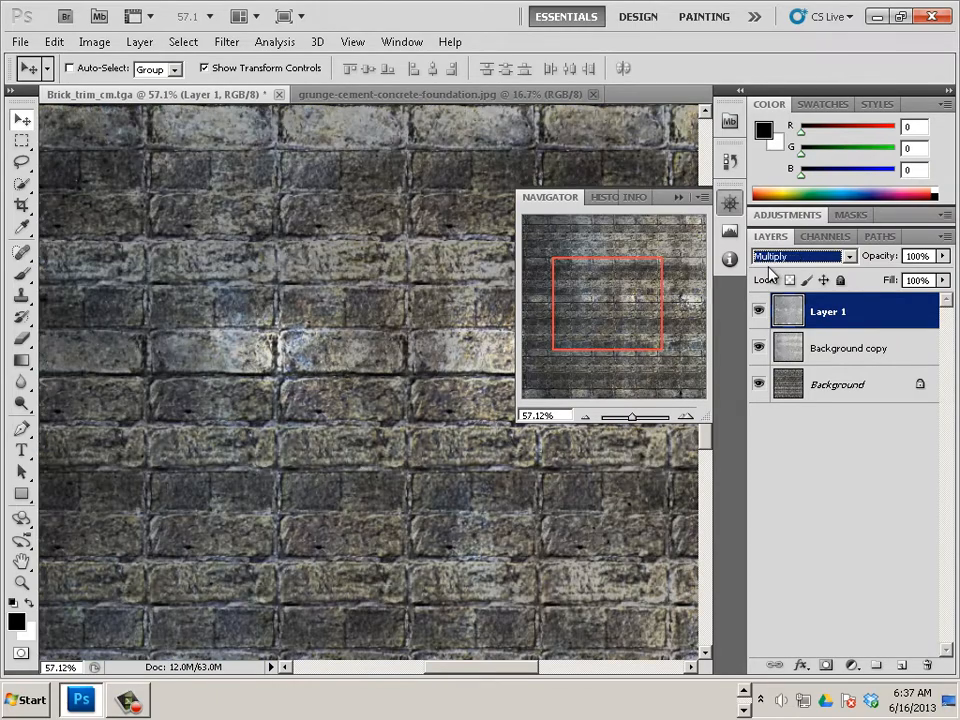
key("Up")
key("Down")
mouse_move(634, 420)
left_mouse_down()
mouse_move(643, 420)
mouse_move(634, 421)
left_mouse_up()
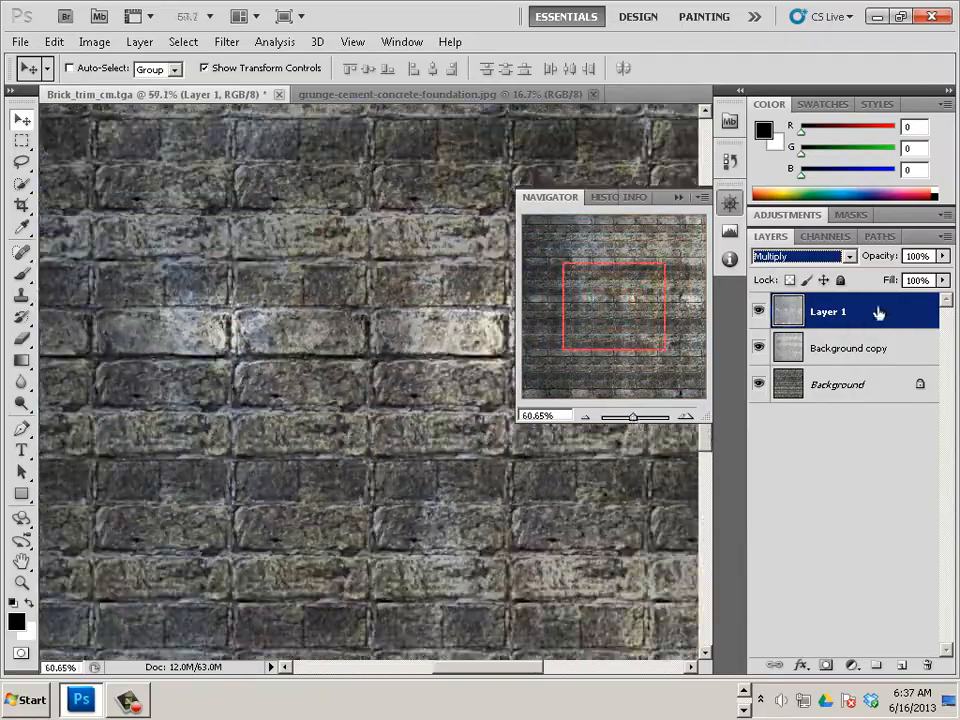
- Lower Layer 1's opacity to 51%
left_click(943, 256)
left_click_drag(940, 272, 900, 288)
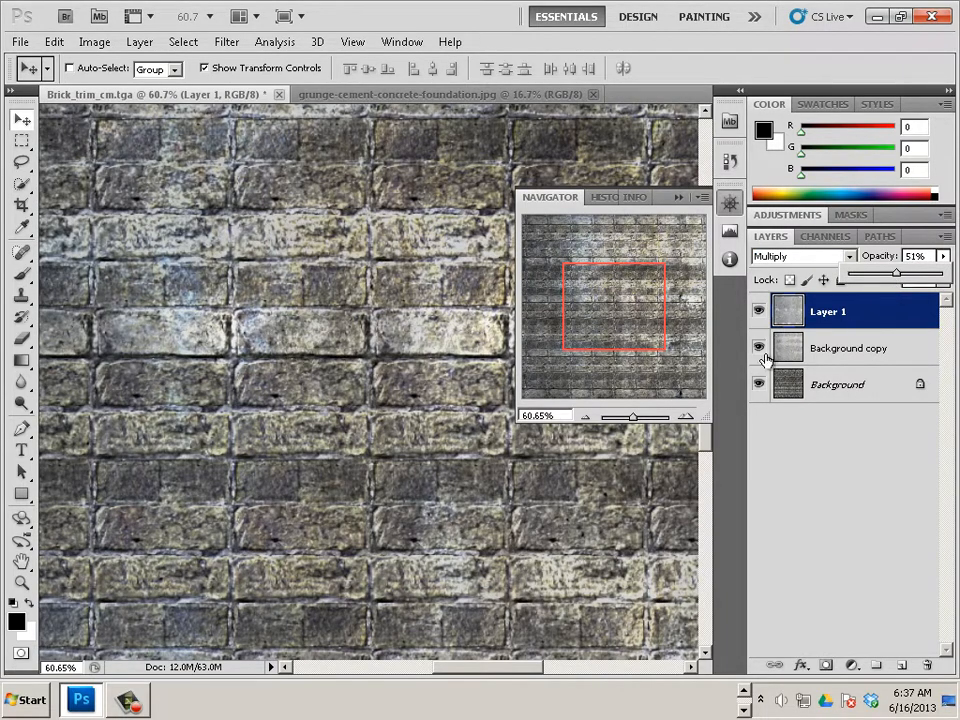
left_click_drag(611, 328, 572, 304)
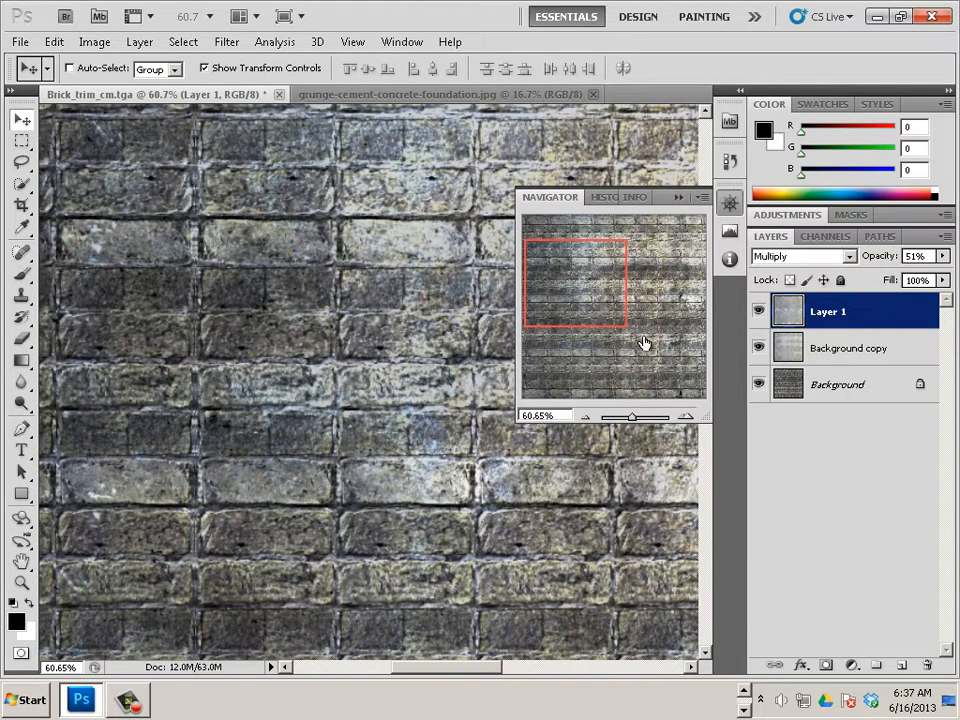
- Compare the bricks up close with the Layer 1 and Background copy layers hidden and shown, leaving both visible
mouse_move(631, 417)
left_mouse_down()
mouse_move(630, 425)
mouse_move(644, 421)
left_mouse_up()
left_click(759, 314)
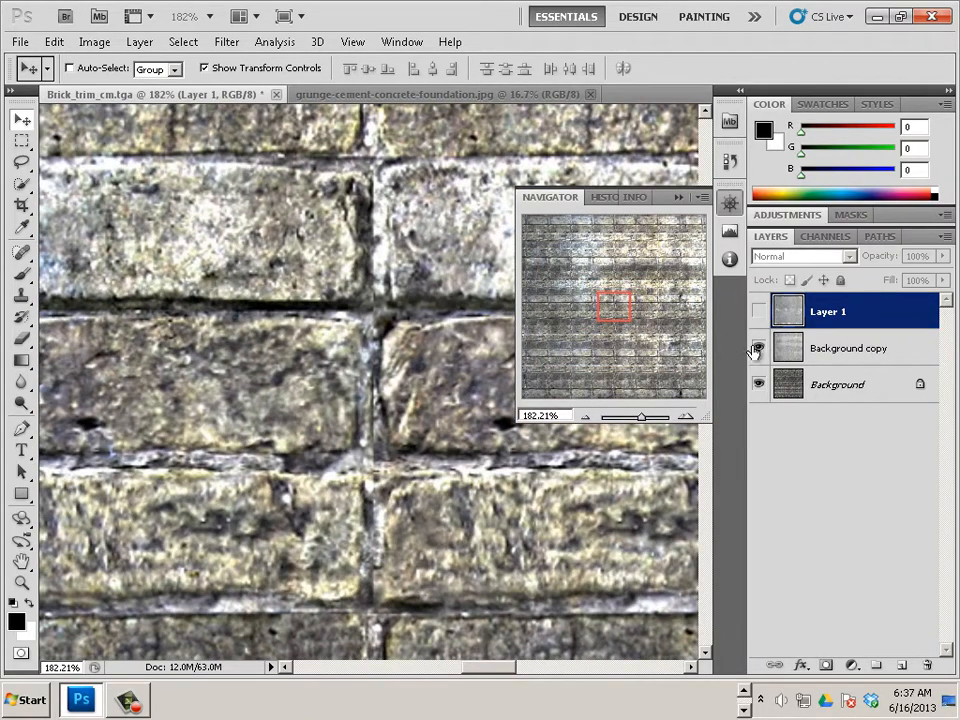
left_click(757, 350)
left_click(756, 350)
left_click(757, 350)
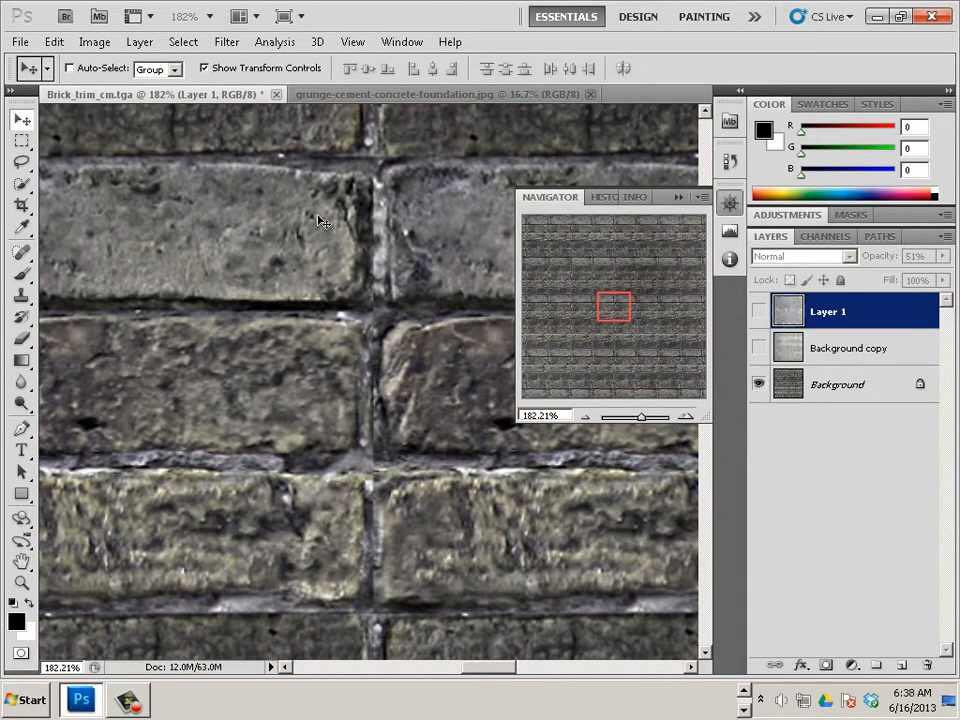
left_click(757, 349)
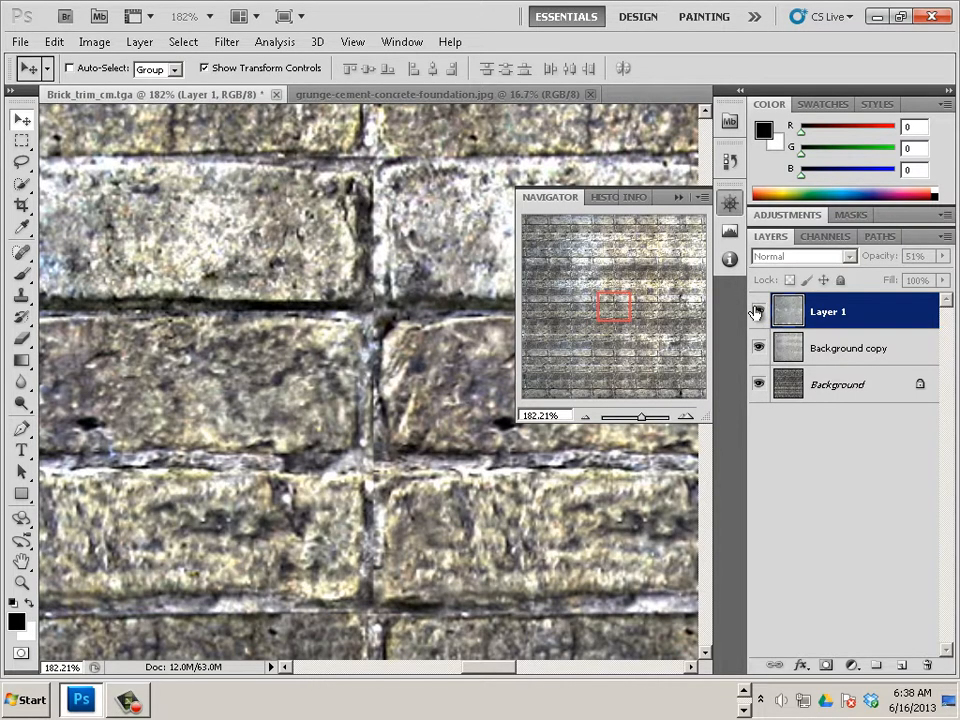
left_click(757, 312)
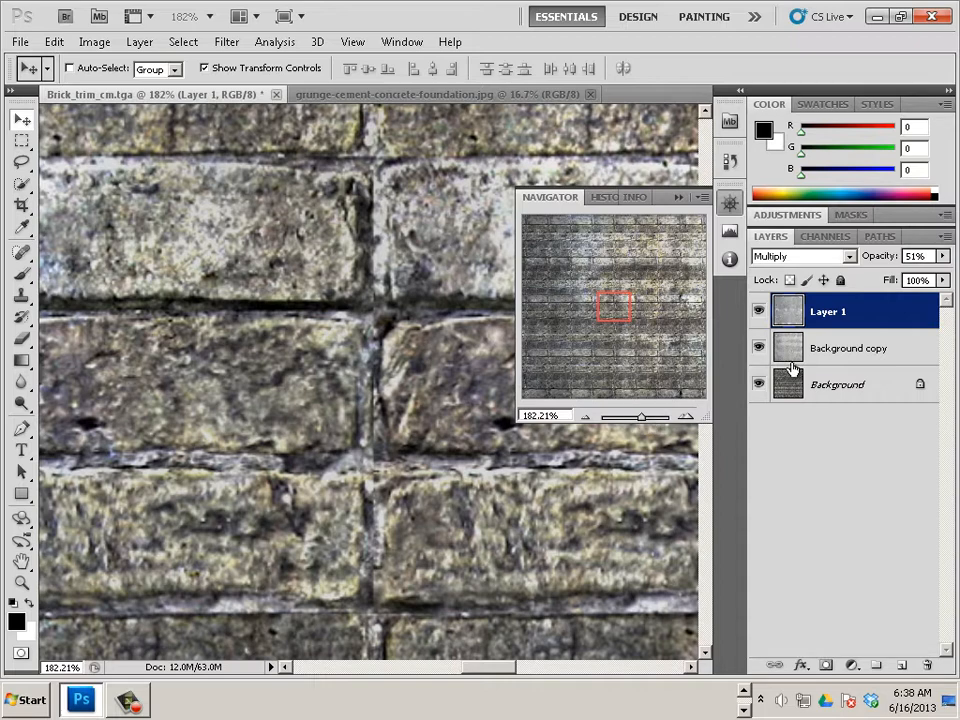
- Compare Linear Light and neighbouring blend modes on the Background copy layer and set it to Overlay
left_click(866, 352)
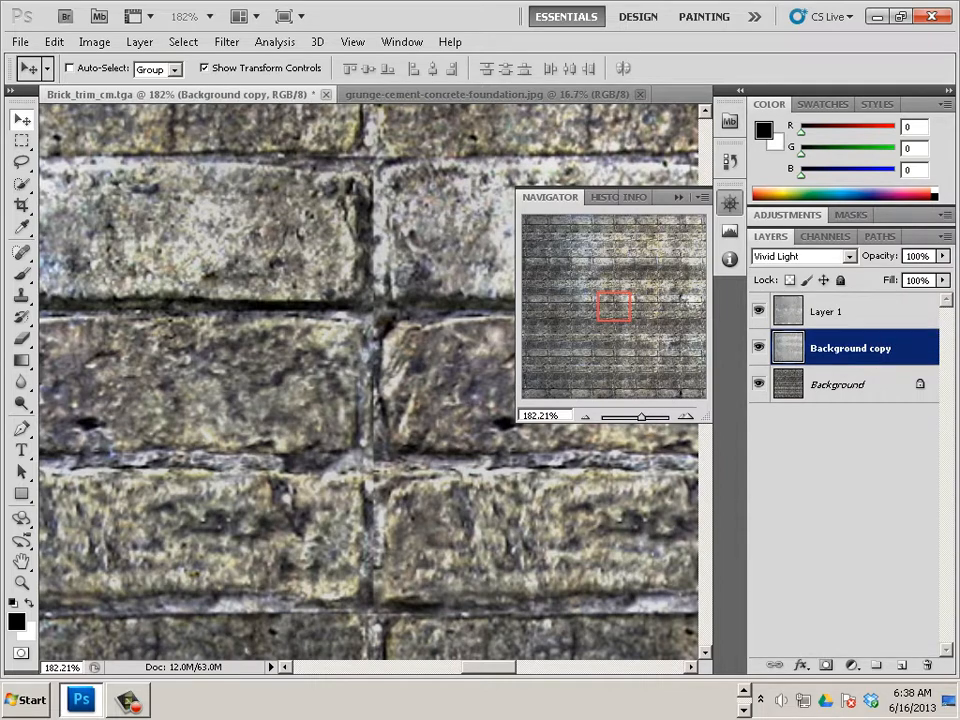
left_click(797, 261)
left_click(793, 252)
key("Down")
key("Down")
key("Down")
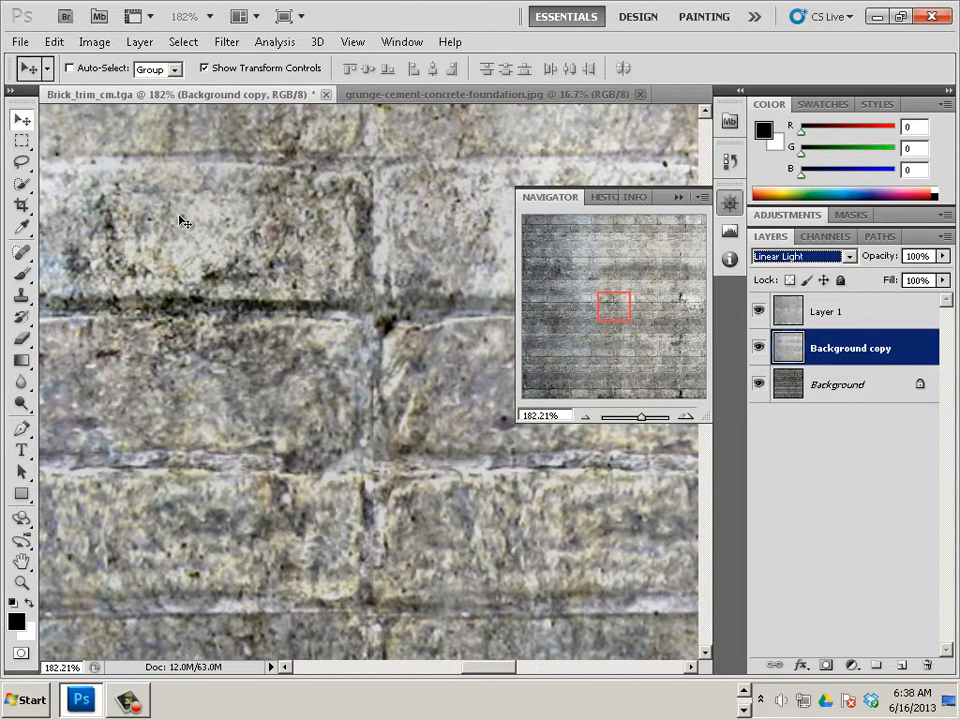
key("Down")
key("Up")
key("Up")
key("Up")
key("Up")
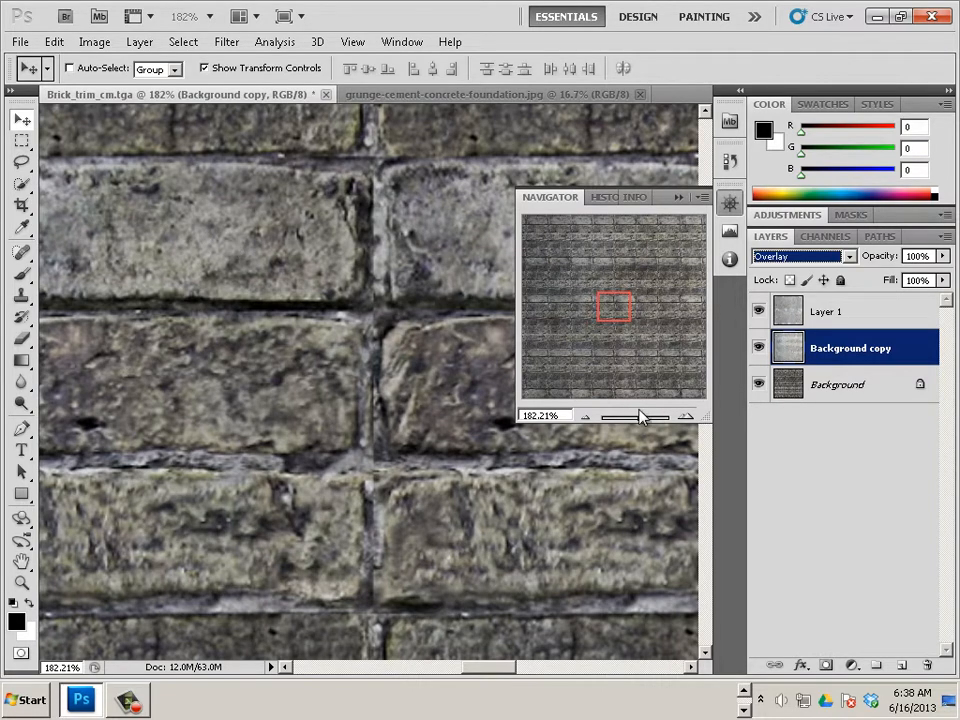
- Start saving the texture under a chosen name and browse to the sketchfab export folder on the Desktop
left_click_drag(642, 418, 625, 418)
left_click(20, 42)
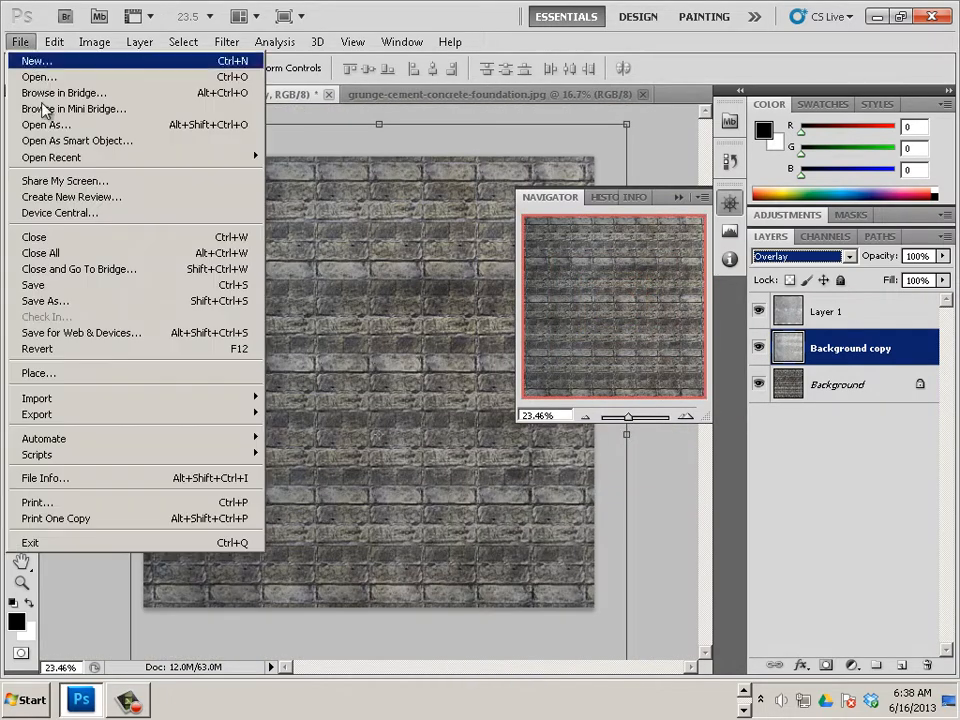
left_click(123, 302)
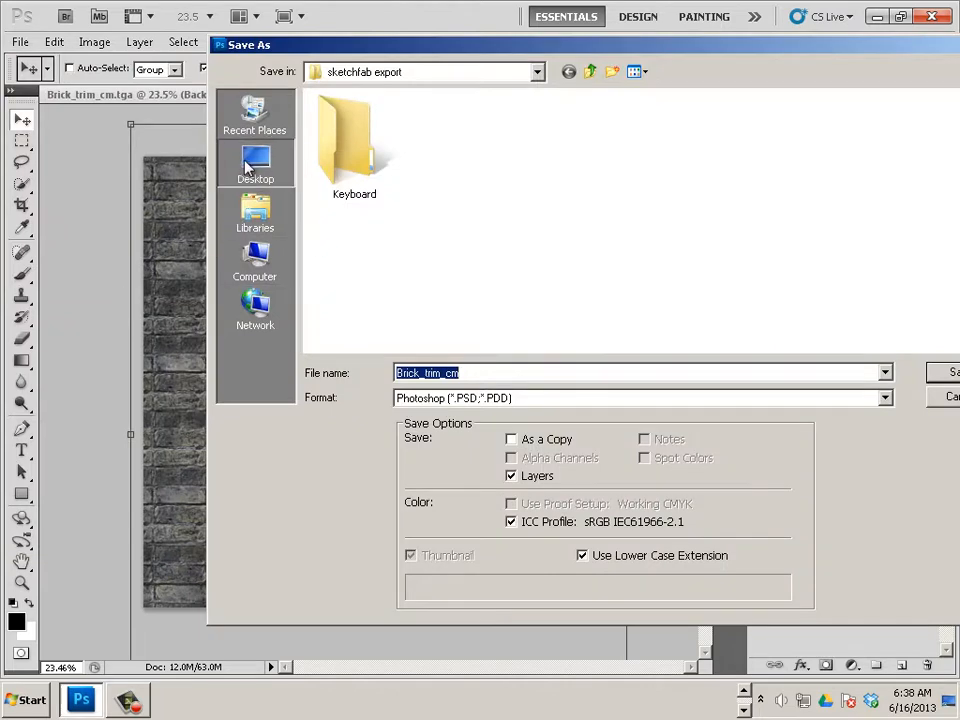
left_click(250, 165)
left_click(450, 256)
left_click(380, 178)
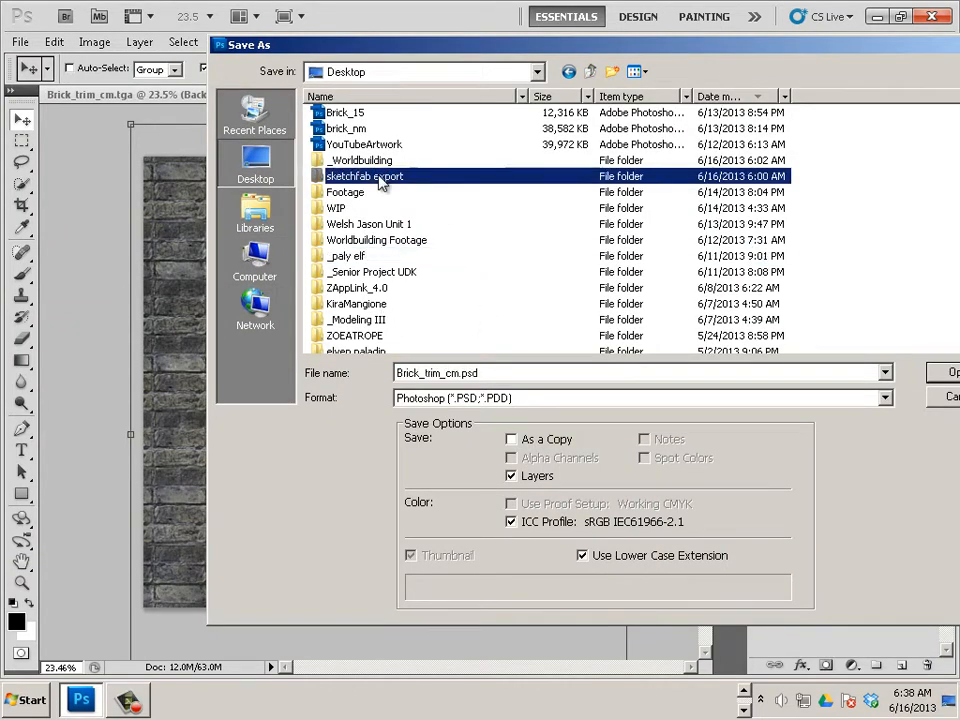
double_click(380, 178)
- Save the texture as a Targa copy over the existing Brick_trim_cm file, accepting the Targa options
left_click(470, 397)
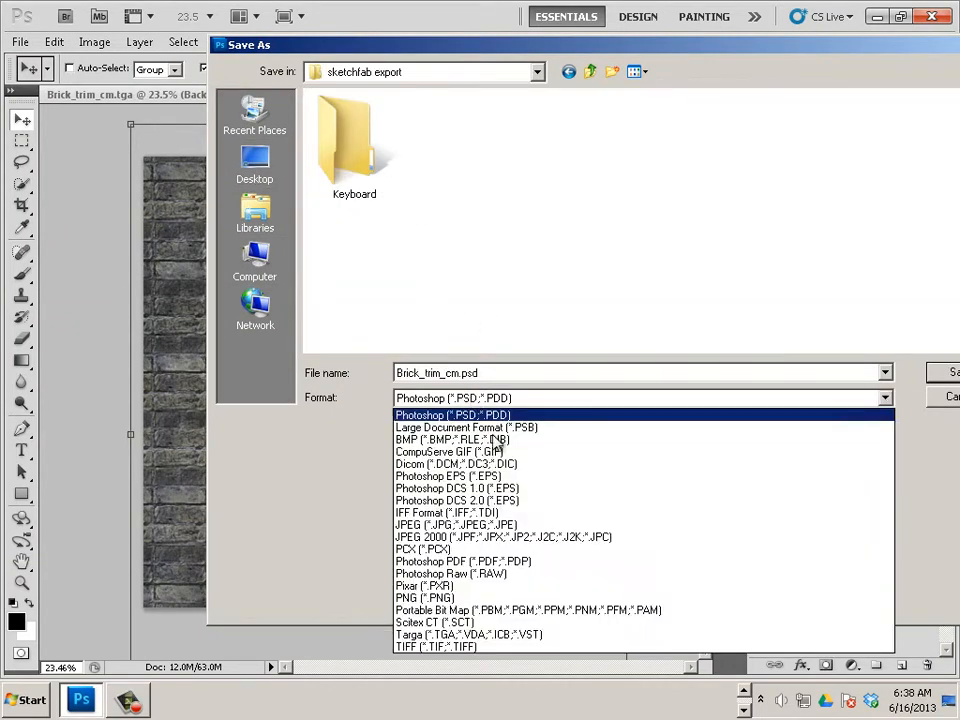
left_click(521, 637)
left_click(716, 282)
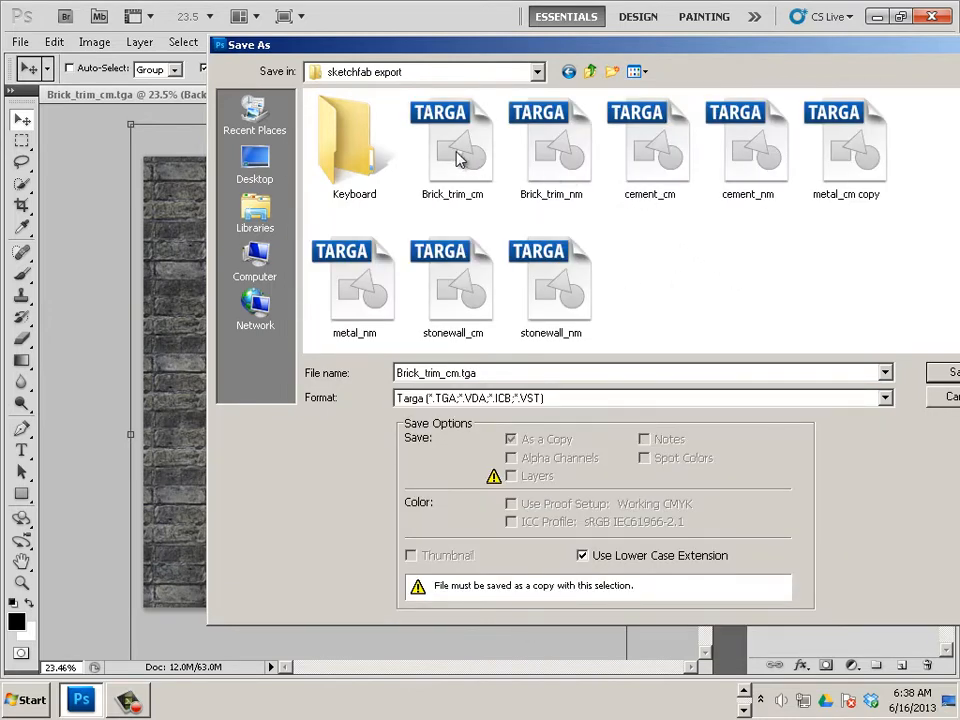
left_click(495, 203)
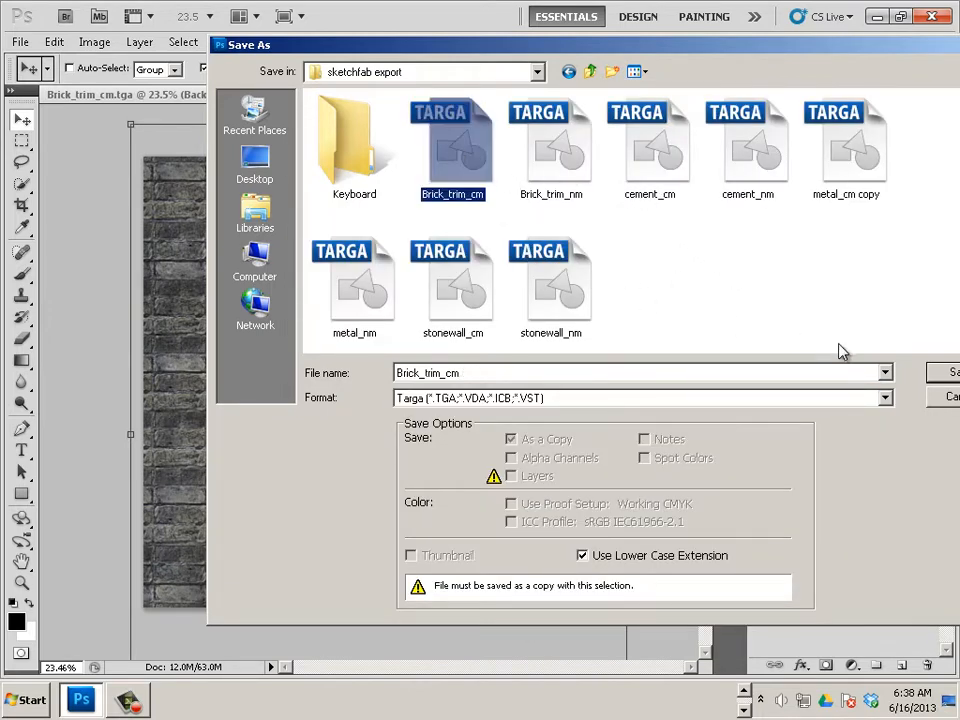
left_click(940, 372)
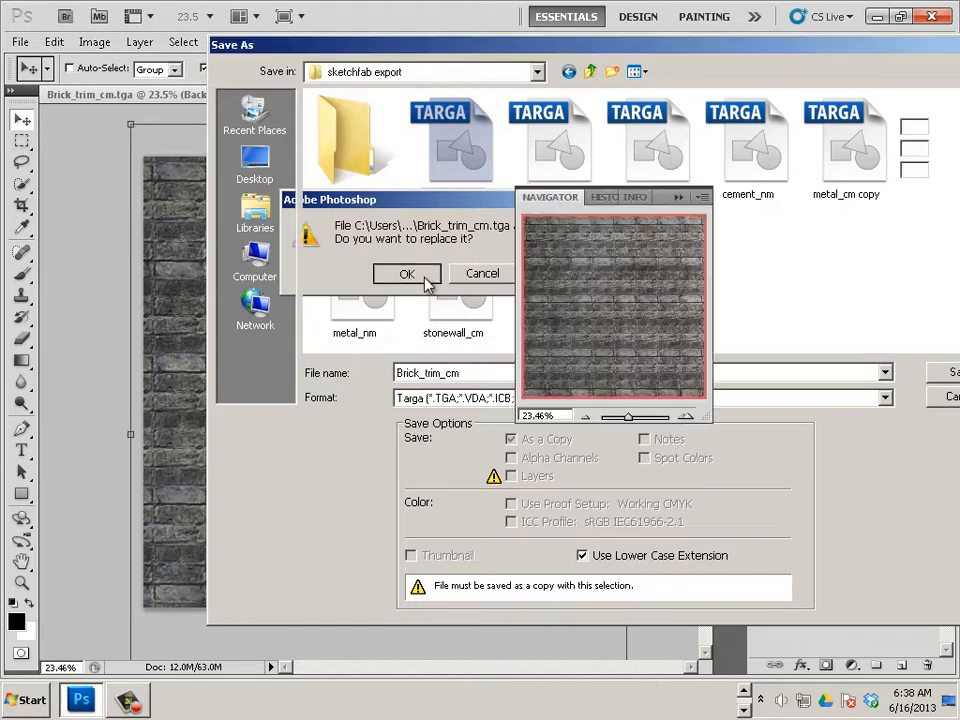
left_click(410, 275)
key("Return")
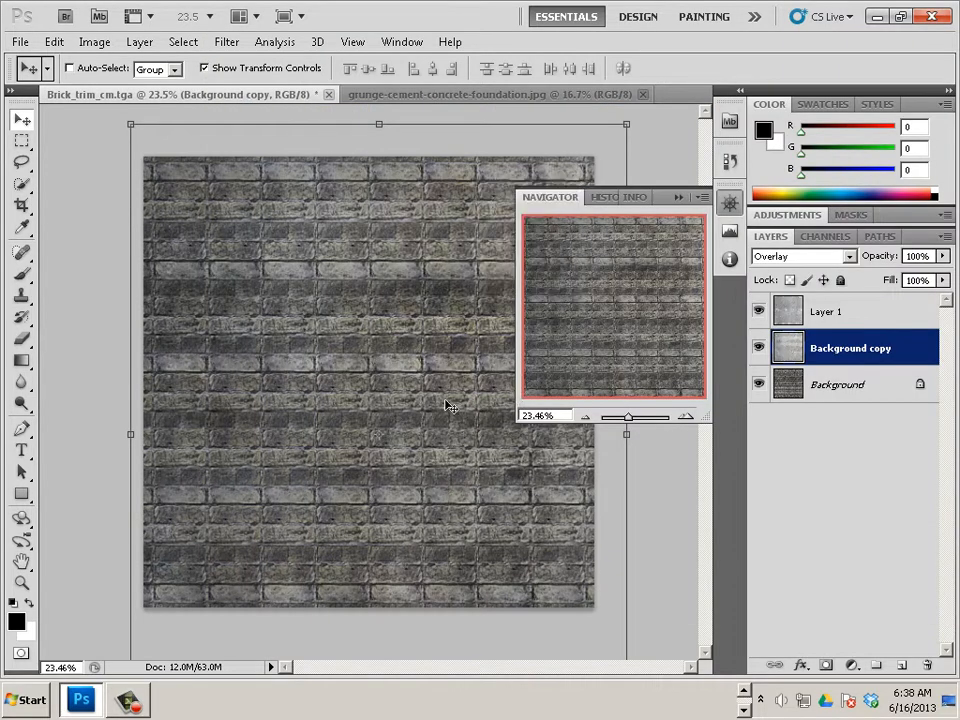
- Switch to Unreal Development Kit and select the Brick_trim_cm texture in the 01_steampunkbuildings package of the Content Browser
key("alt+Tab")
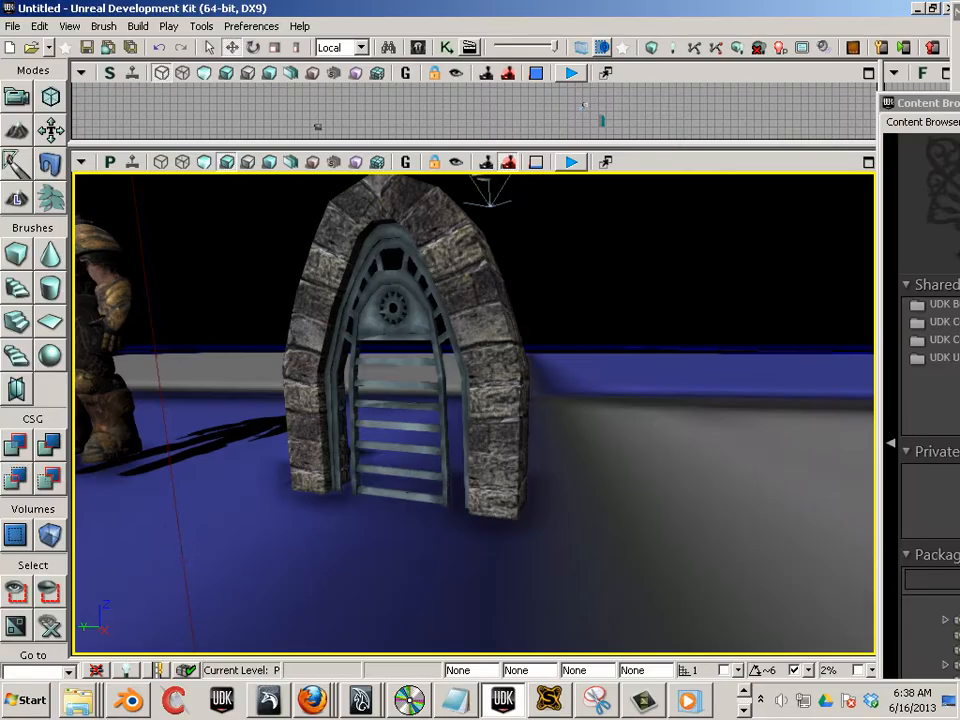
left_click(940, 138)
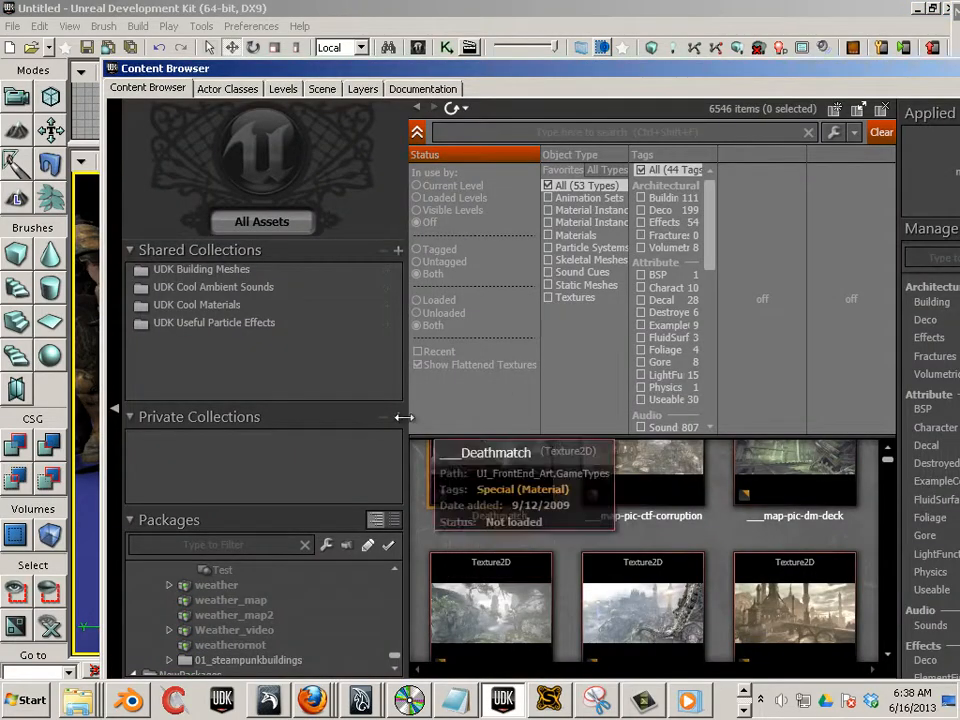
left_click(334, 662)
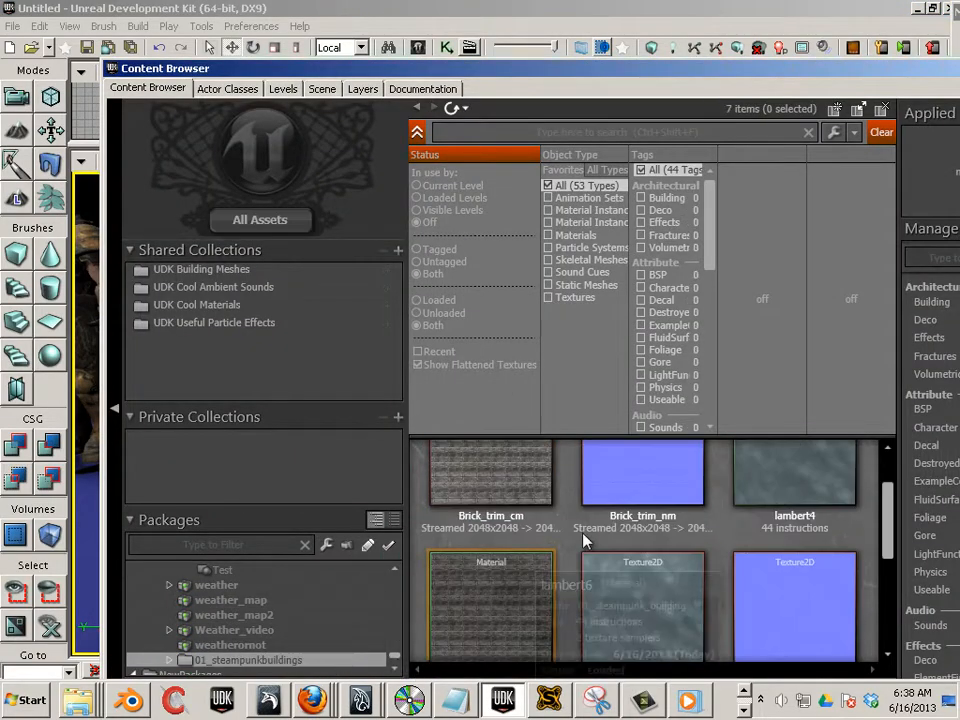
left_click(530, 515)
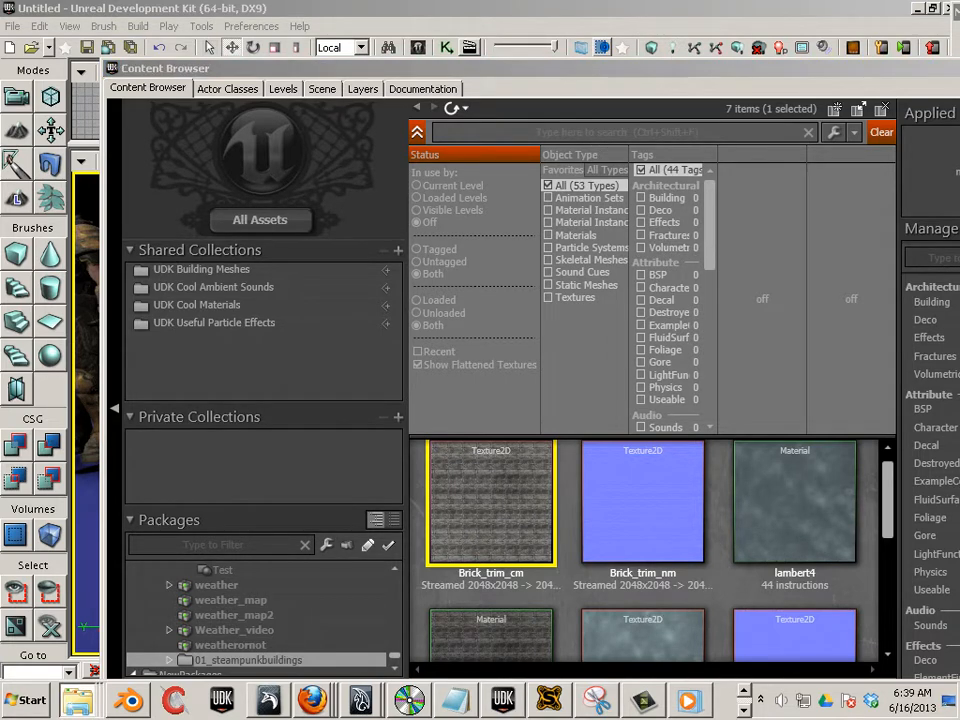
key("alt+Tab")
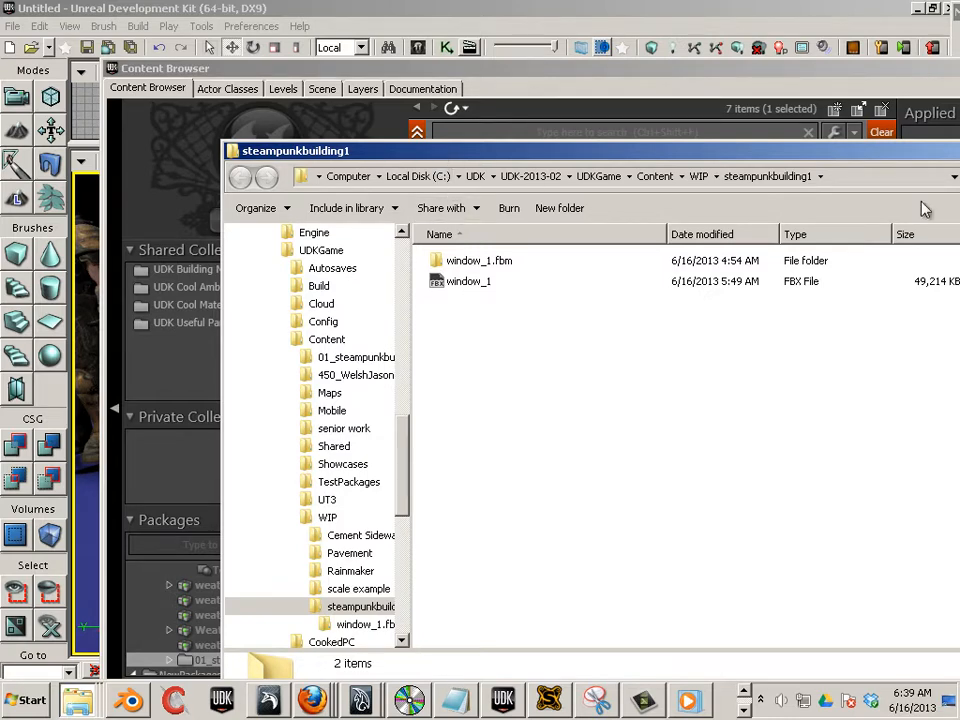
left_click(955, 151)
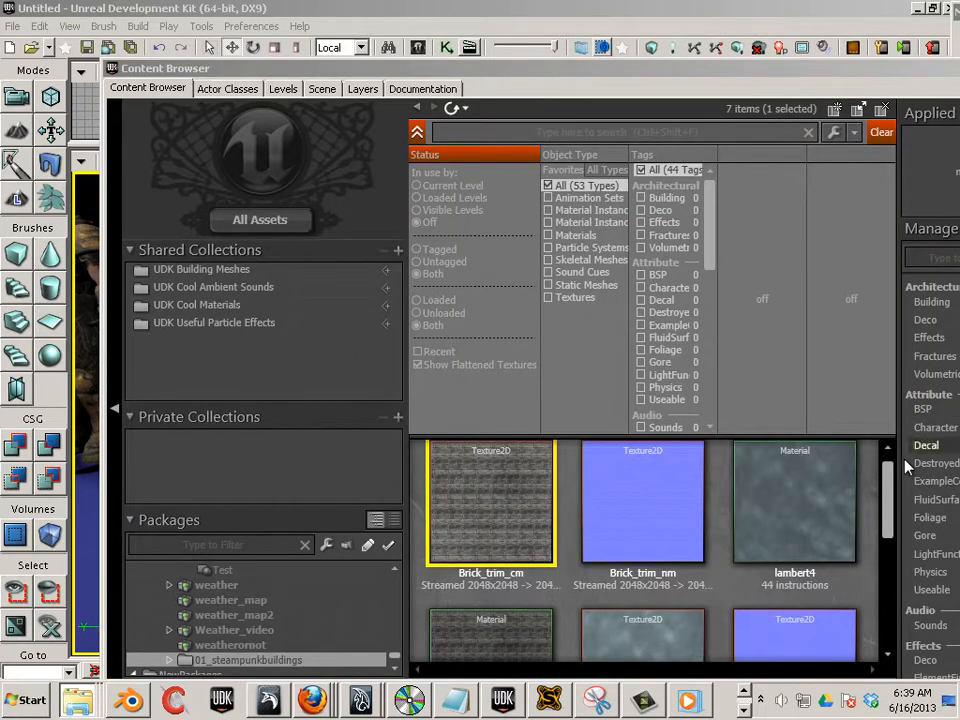
left_click_drag(887, 493, 886, 575)
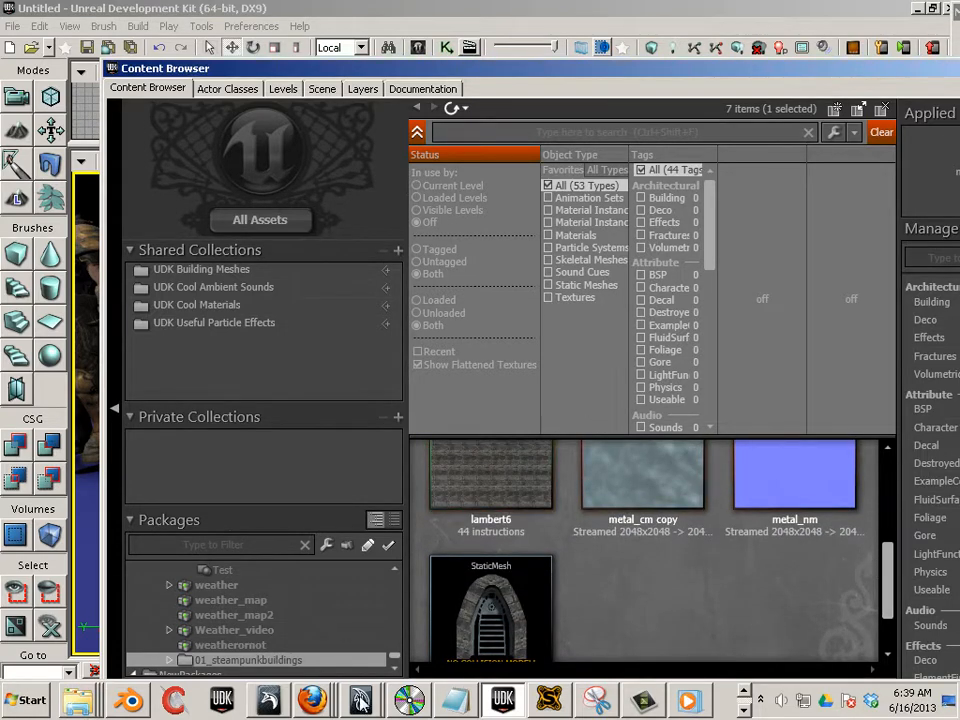
- Switch to Maya, select the brick arch mesh in the front view, and open the Hypershade
key("alt+Tab")
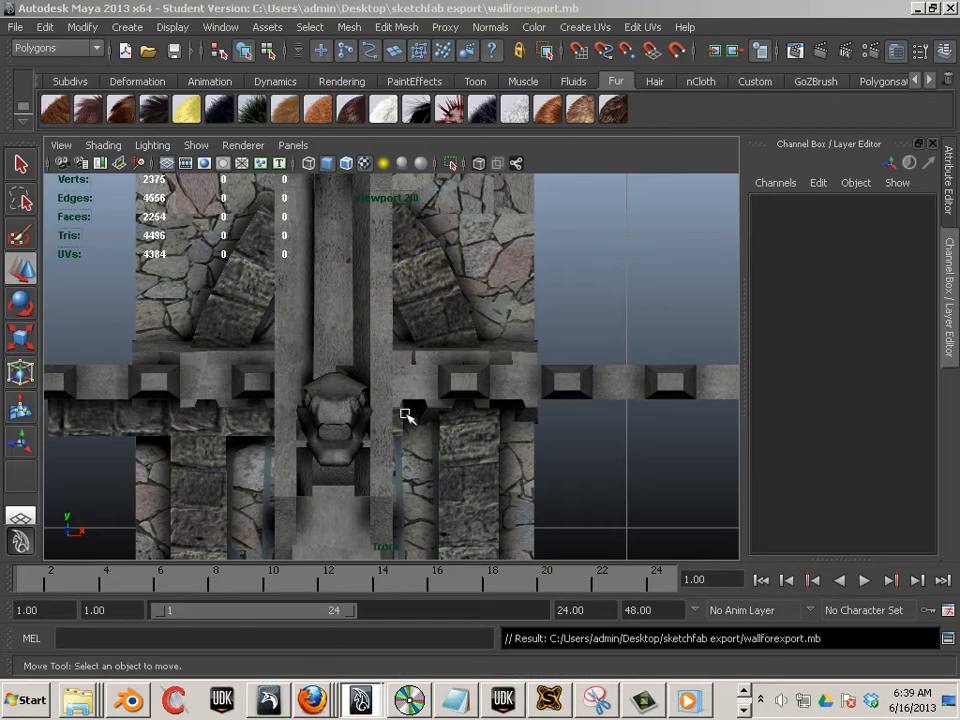
left_click(443, 280)
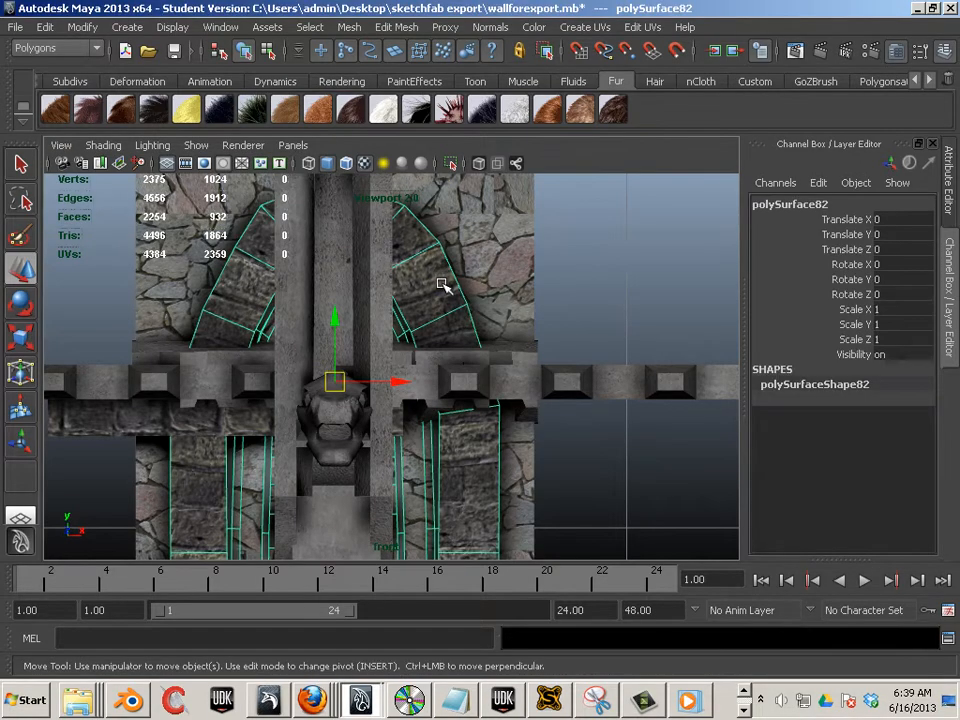
left_click(220, 27)
mouse_move(241, 75)
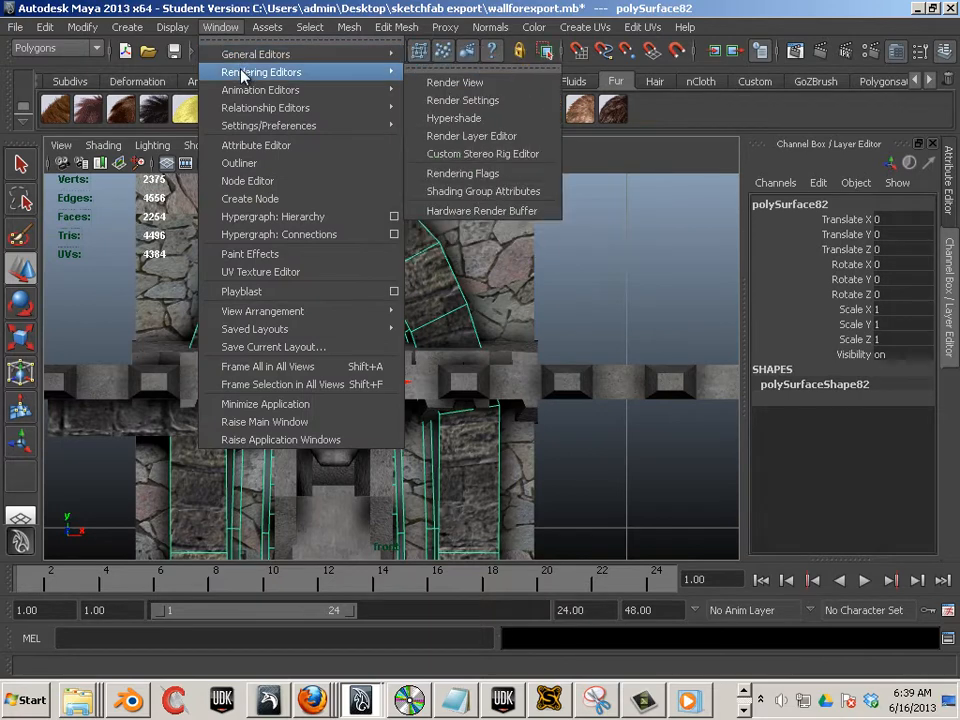
left_click(489, 120)
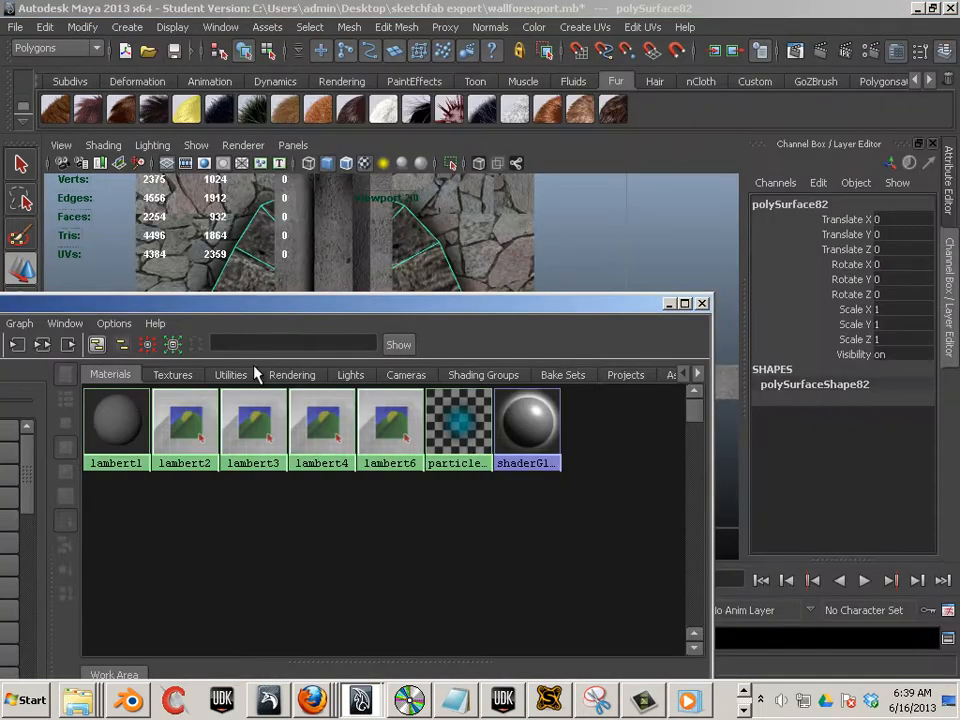
- Show the scene's textures in the Hypershade and open the Brick_trim_cm_1 file texture's attributes in full view
left_click(180, 376)
left_click(585, 440)
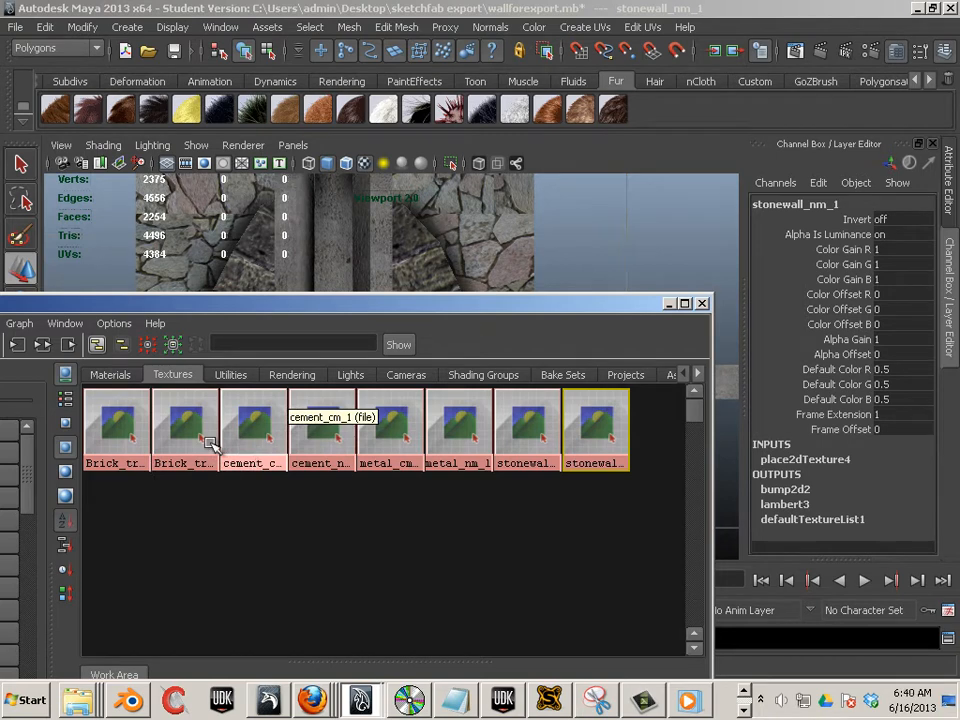
left_click(120, 428)
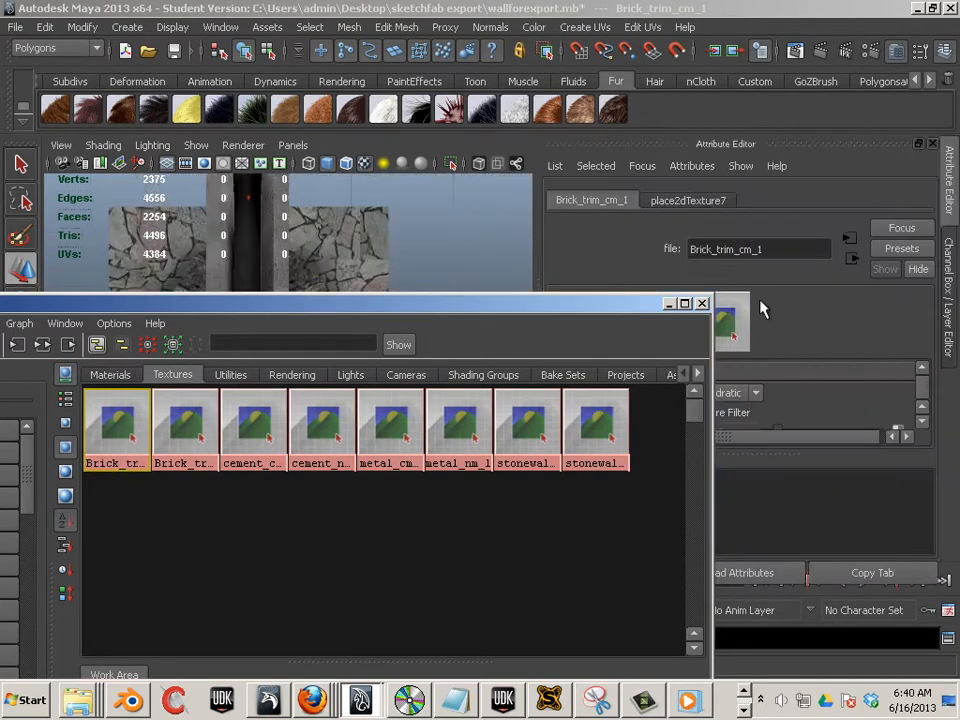
left_click_drag(614, 308, 433, 409)
- Check that Brick_trim_cm_1 uses Brick_trim_cm.tga from the sketchfab export folder and reload that image
scroll(890, 410, "down", 4)
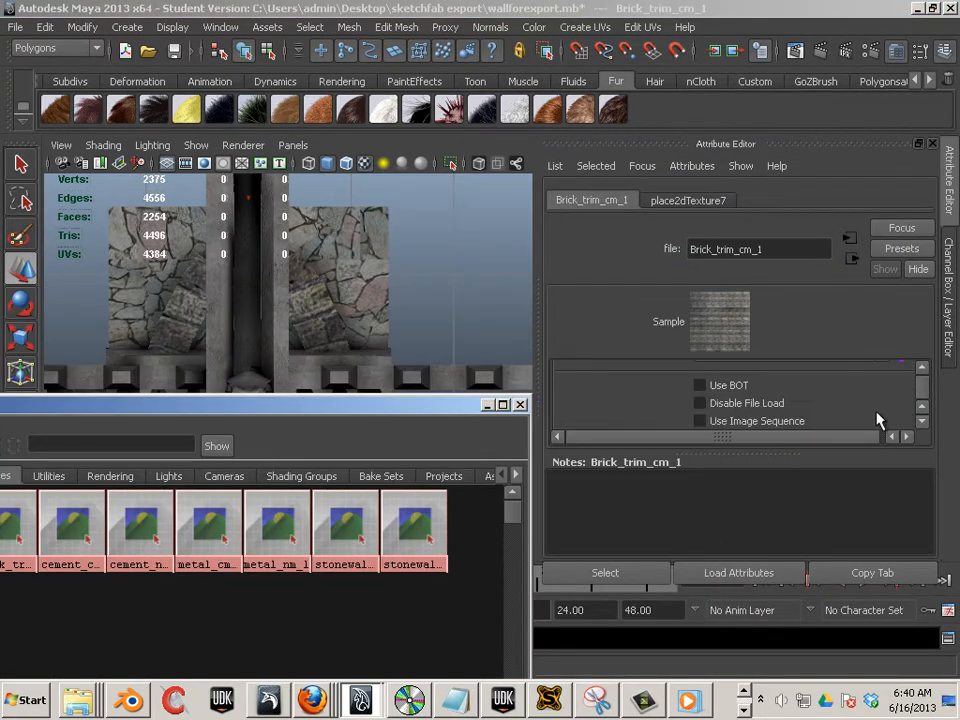
scroll(876, 418, "up", 3)
scroll(860, 419, "down", 1)
scroll(860, 420, "up", 1)
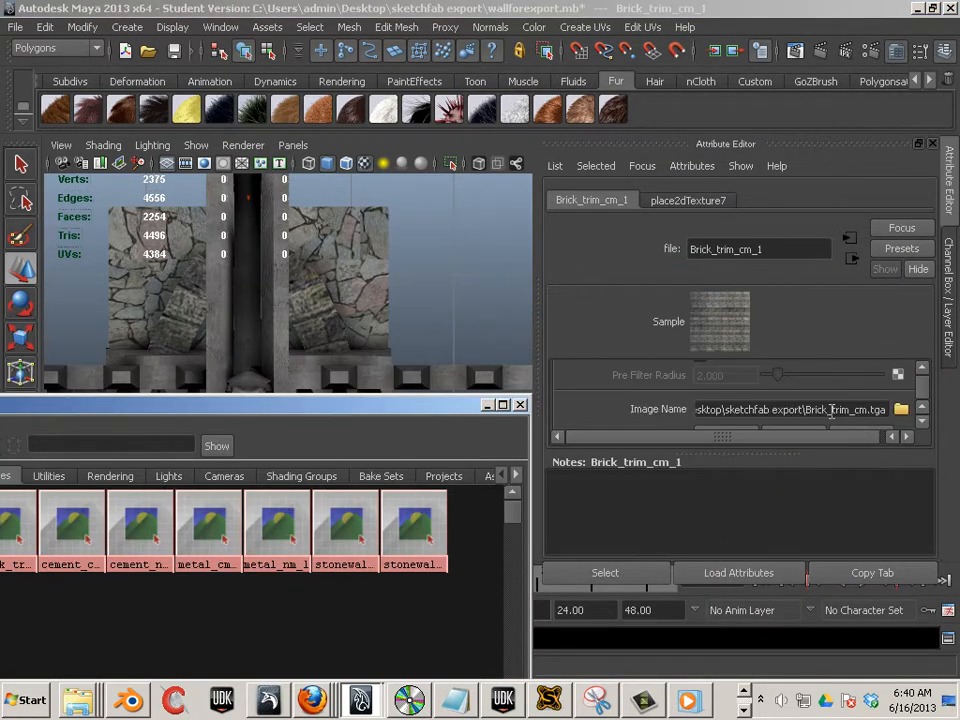
left_click(728, 409)
mouse_move(728, 409)
left_mouse_down()
mouse_move(830, 410)
mouse_move(778, 410)
left_mouse_up()
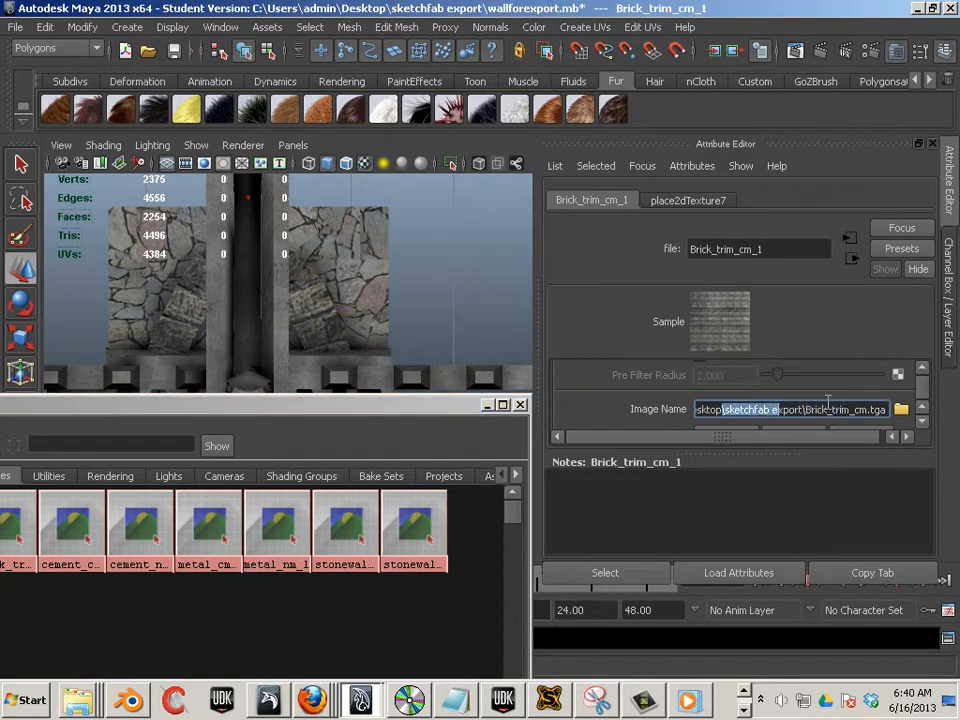
left_click(922, 423)
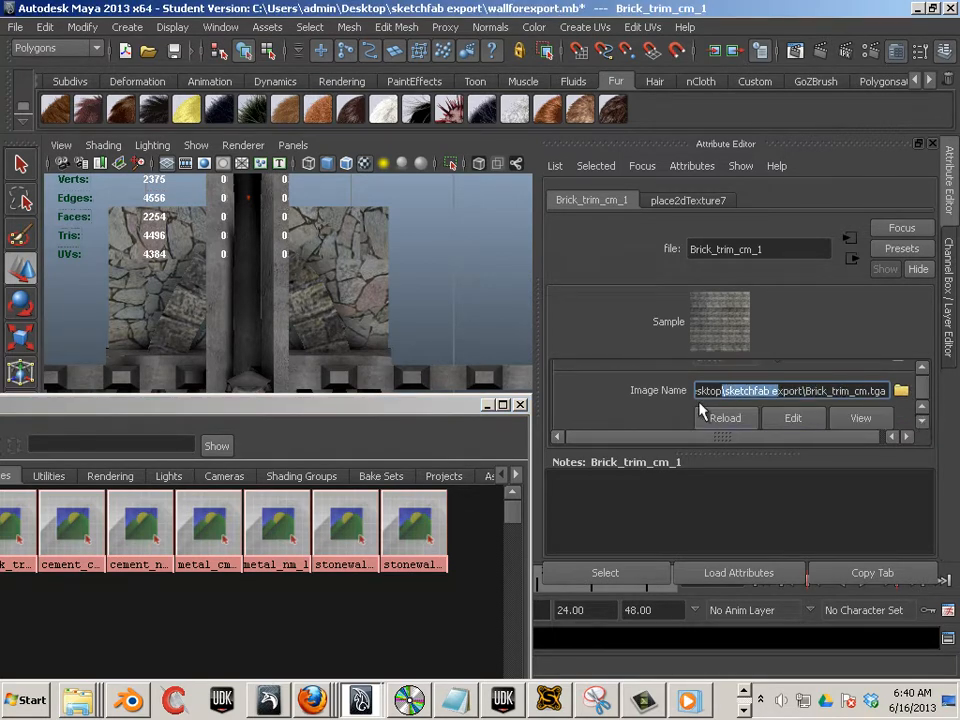
- Move the Hypershade off the model and select the brick arch mesh to inspect its texture
left_click_drag(218, 407, 959, 280)
left_click(326, 325)
left_click(326, 325)
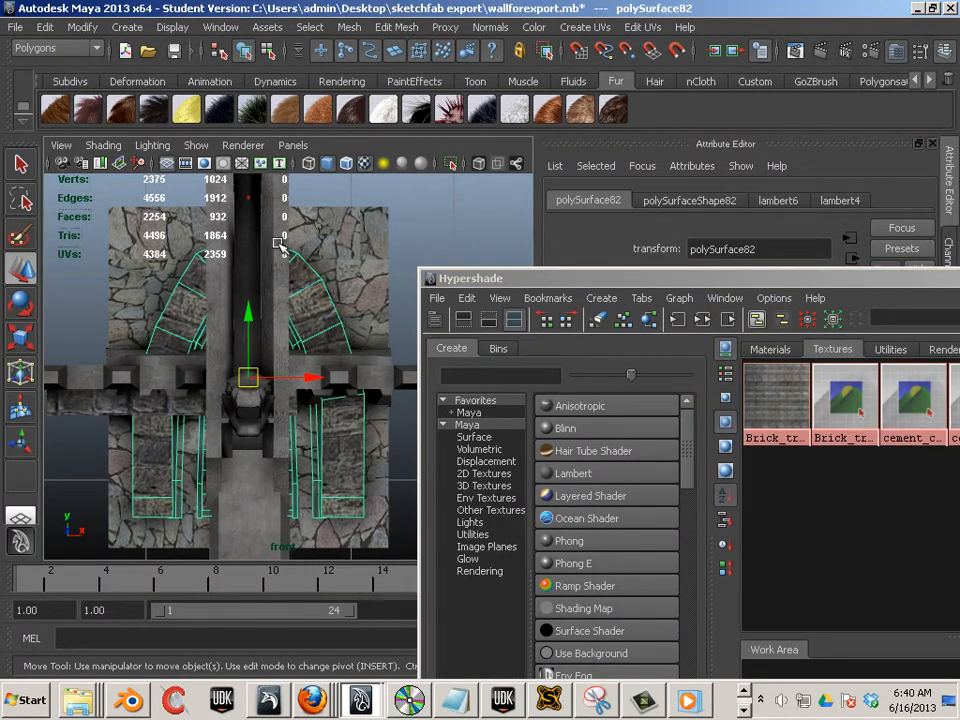
- Export the selected brick arch as FBX with Embed Media enabled, replacing Wall1.fbx in the sketchfab export folder
left_click(15, 27)
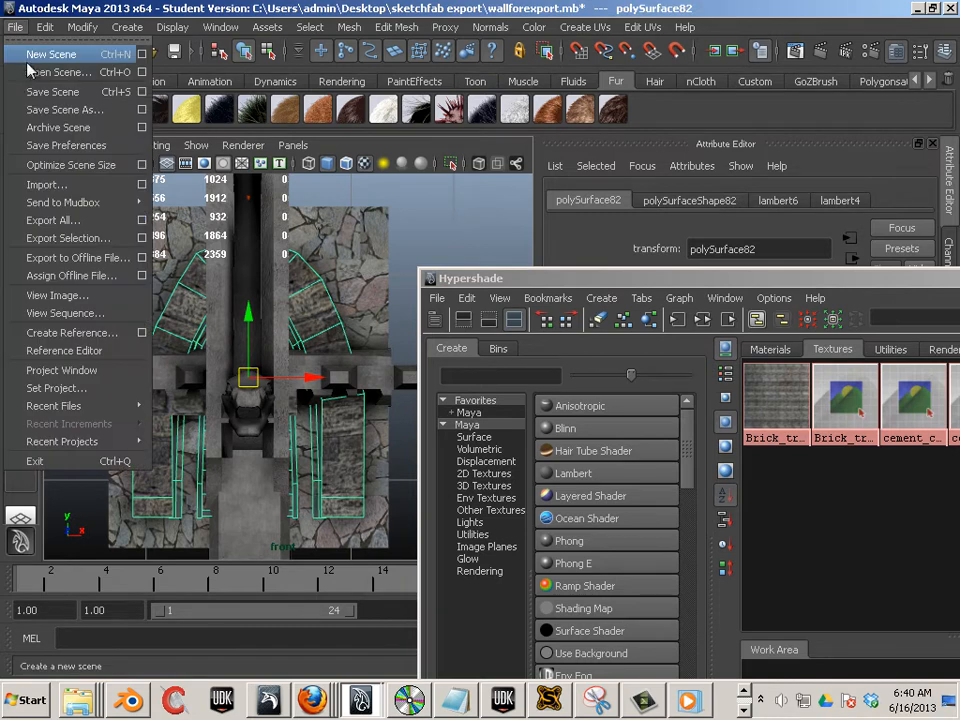
left_click(105, 240)
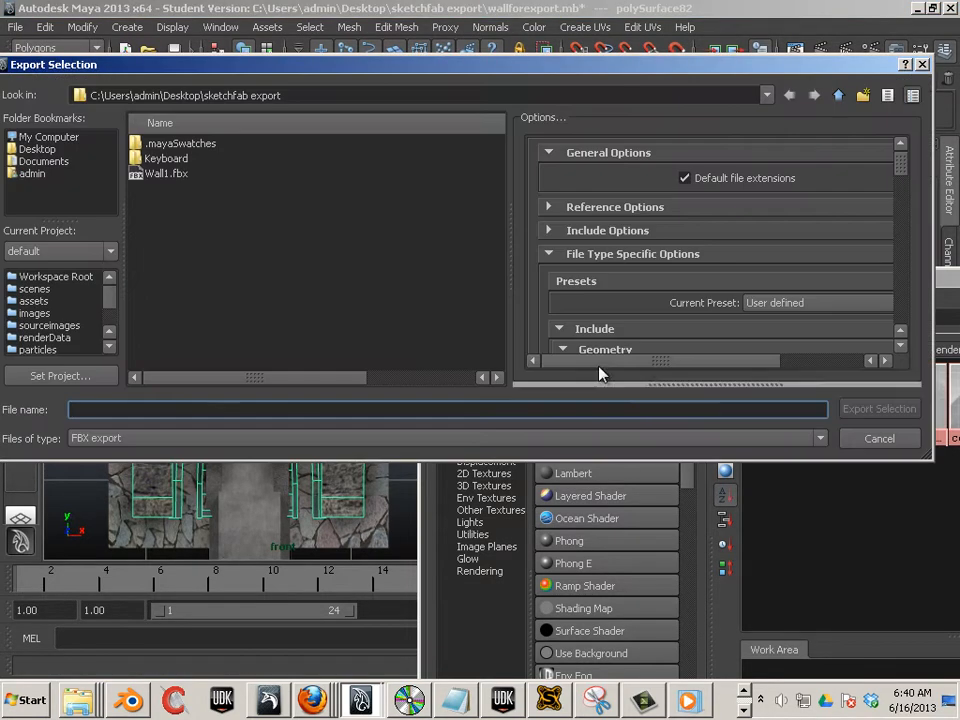
left_click(166, 174)
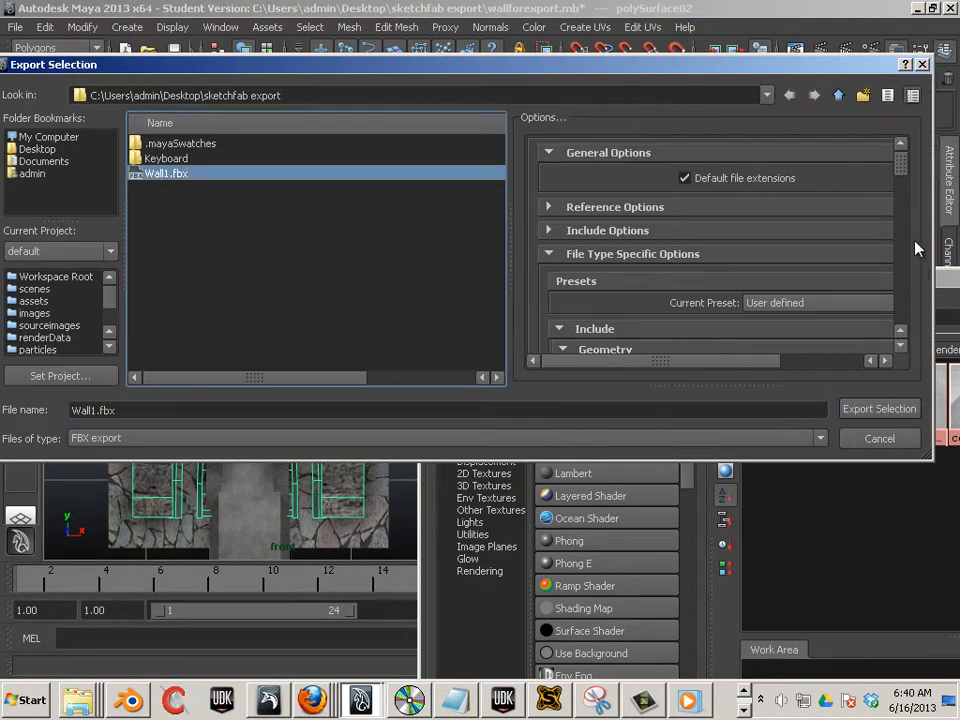
left_click_drag(902, 165, 885, 321)
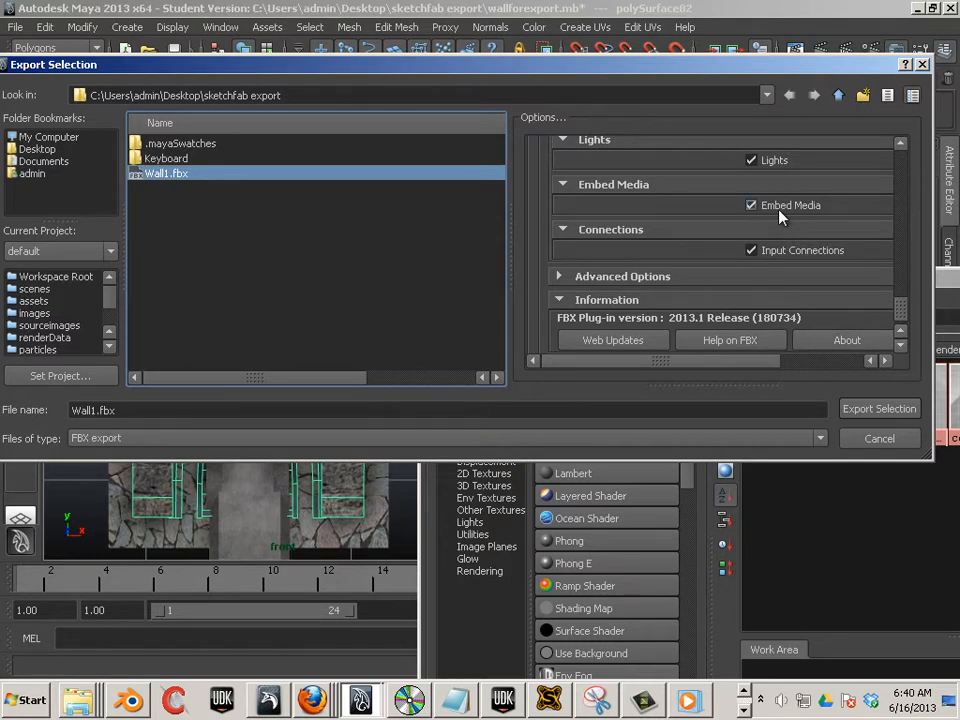
left_click(880, 409)
left_click(424, 287)
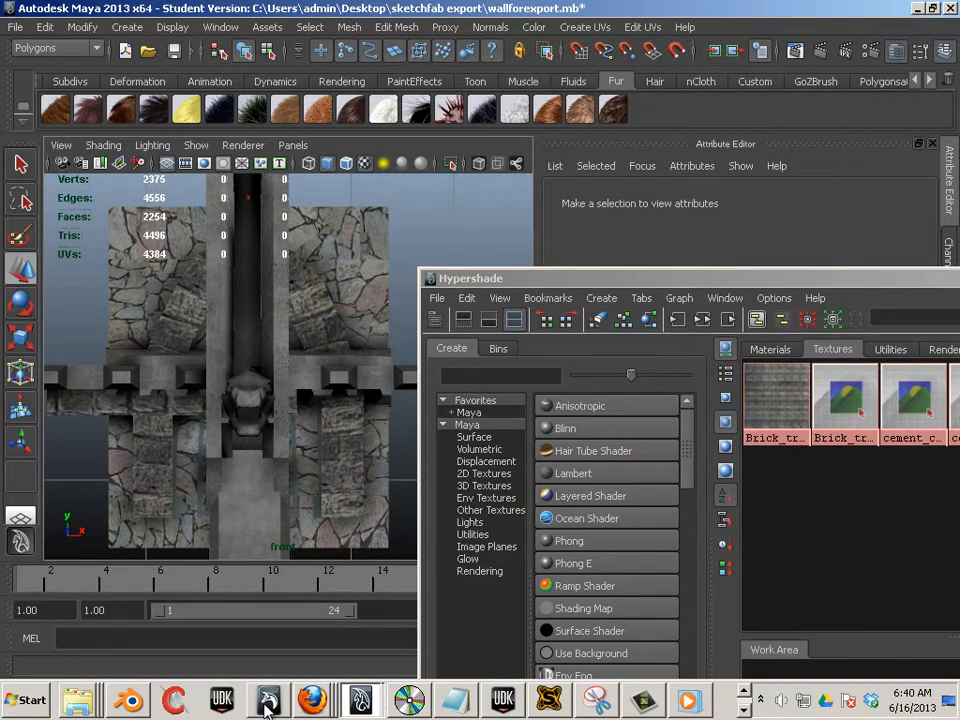
- Switch to UDK, move the Content Browser off the perspective view and inspect the arch's bricks up close
left_click(743, 709)
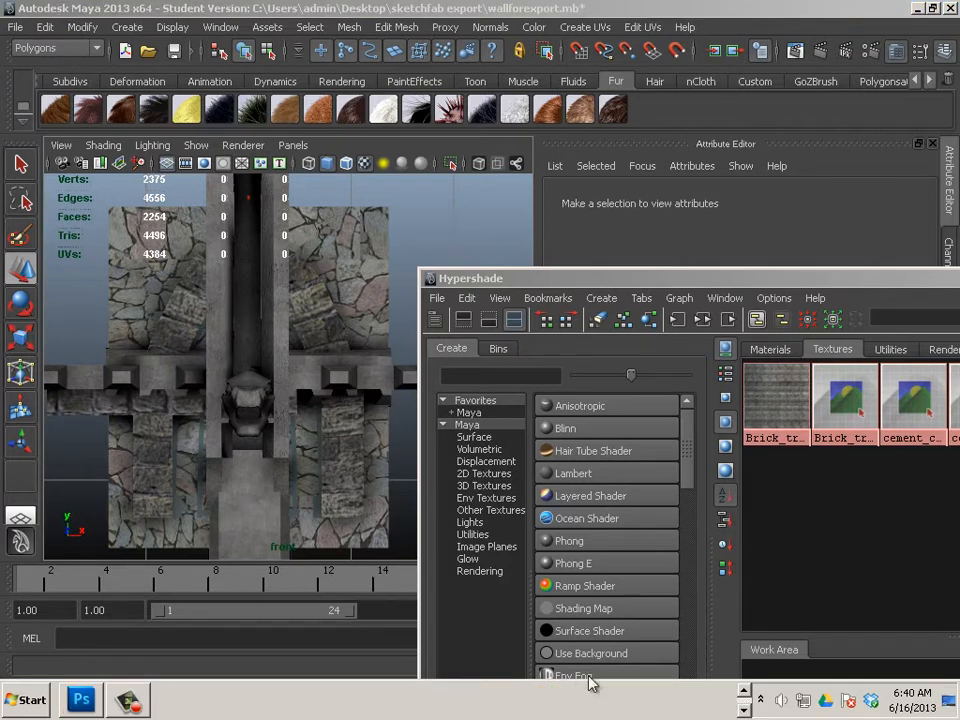
left_click(744, 690)
left_click(503, 700)
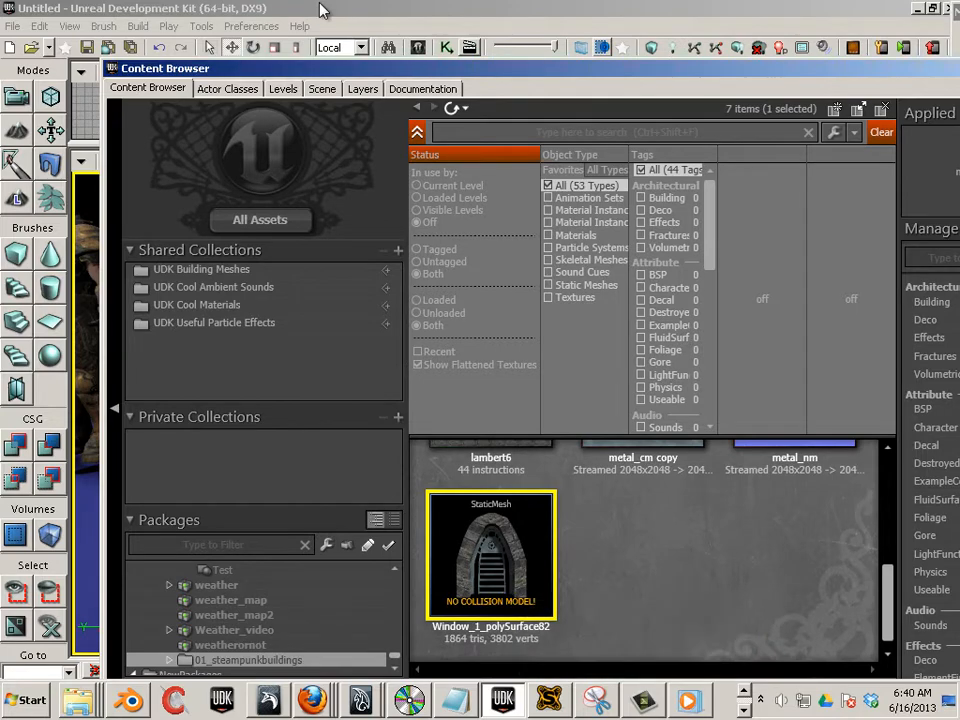
left_click_drag(507, 75, 959, 64)
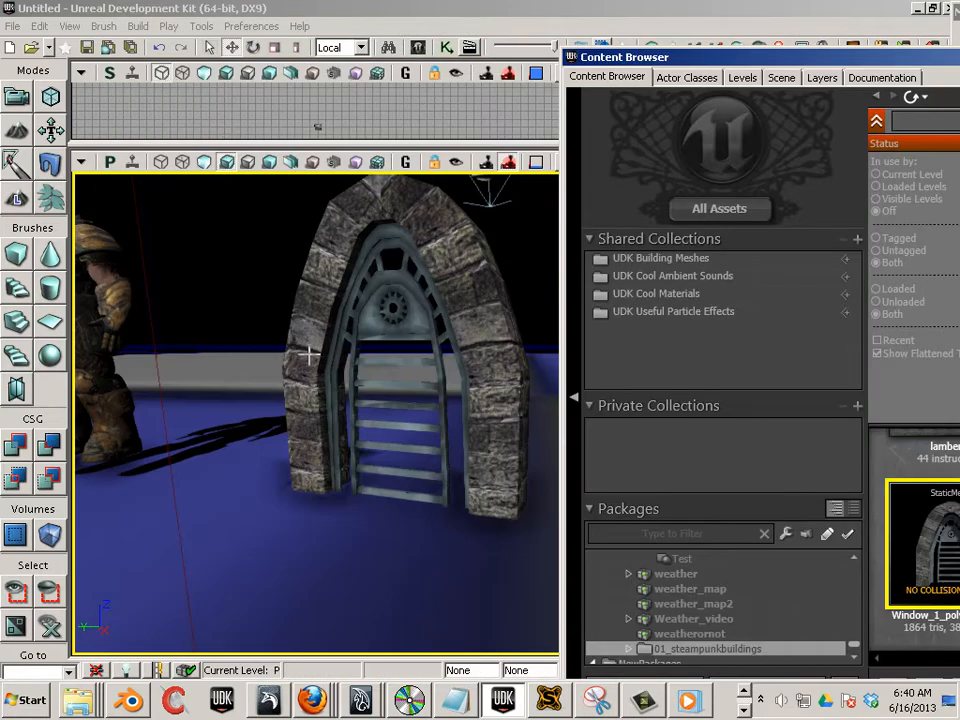
left_click_drag(332, 347, 362, 312)
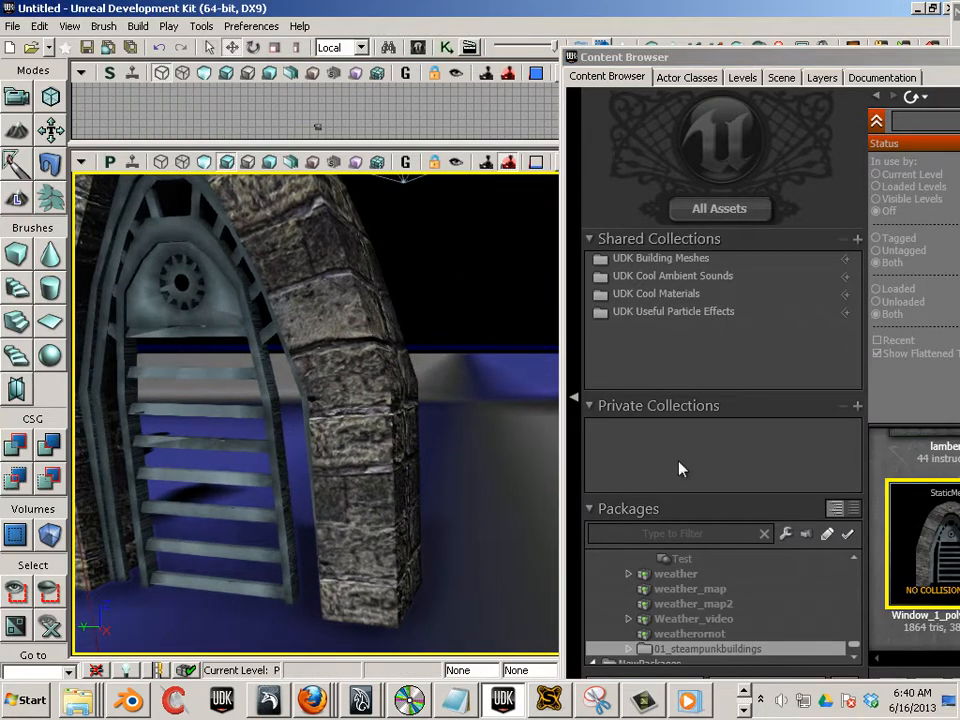
left_click_drag(330, 458, 322, 424)
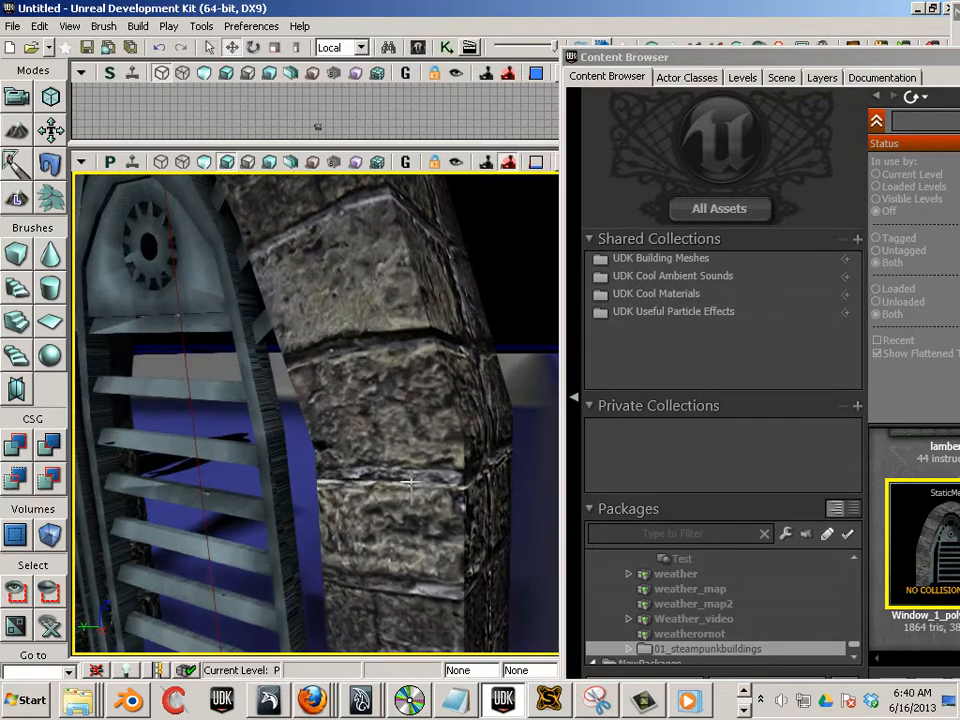
- Reimport the Window_1_polySurface82 static mesh, accept the forced import and inspect the arch's bricks in the perspective view
left_click(928, 553)
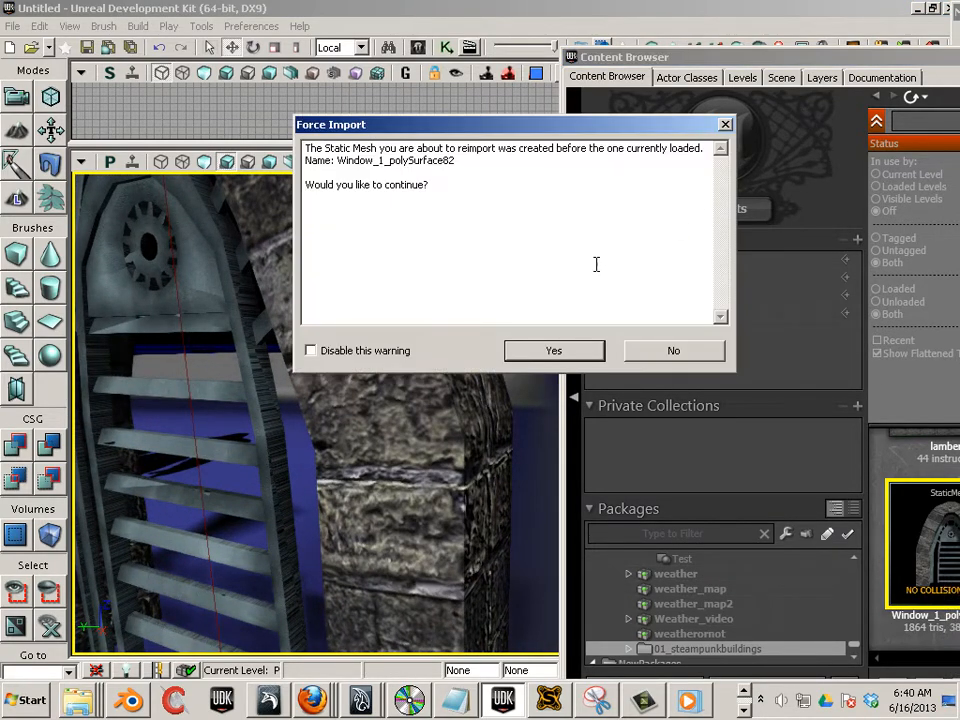
left_click(534, 352)
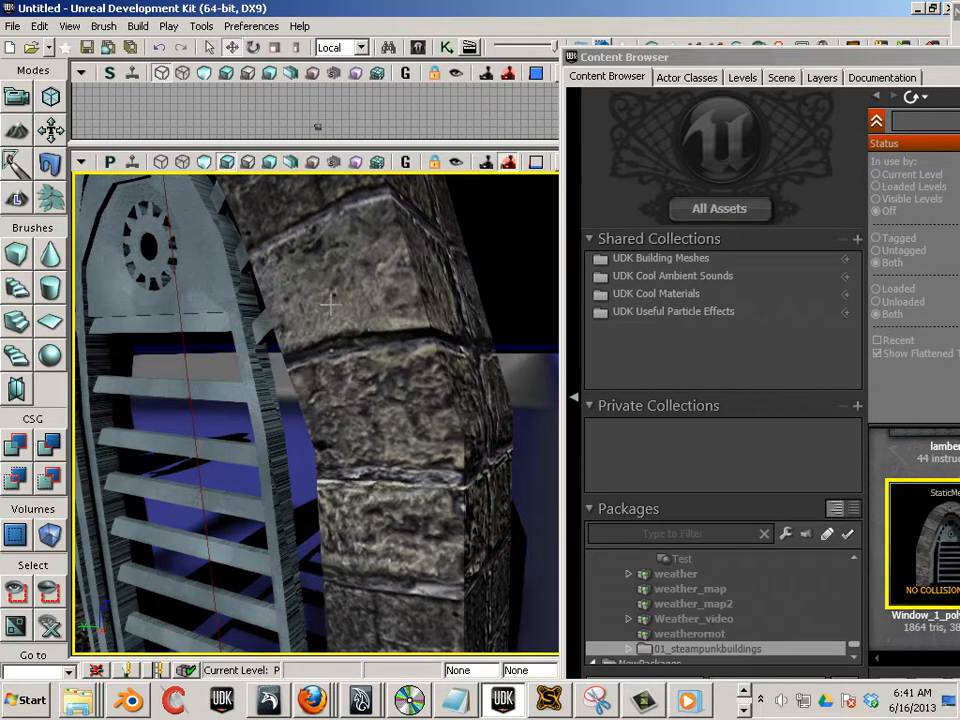
left_click_drag(320, 337, 409, 358)
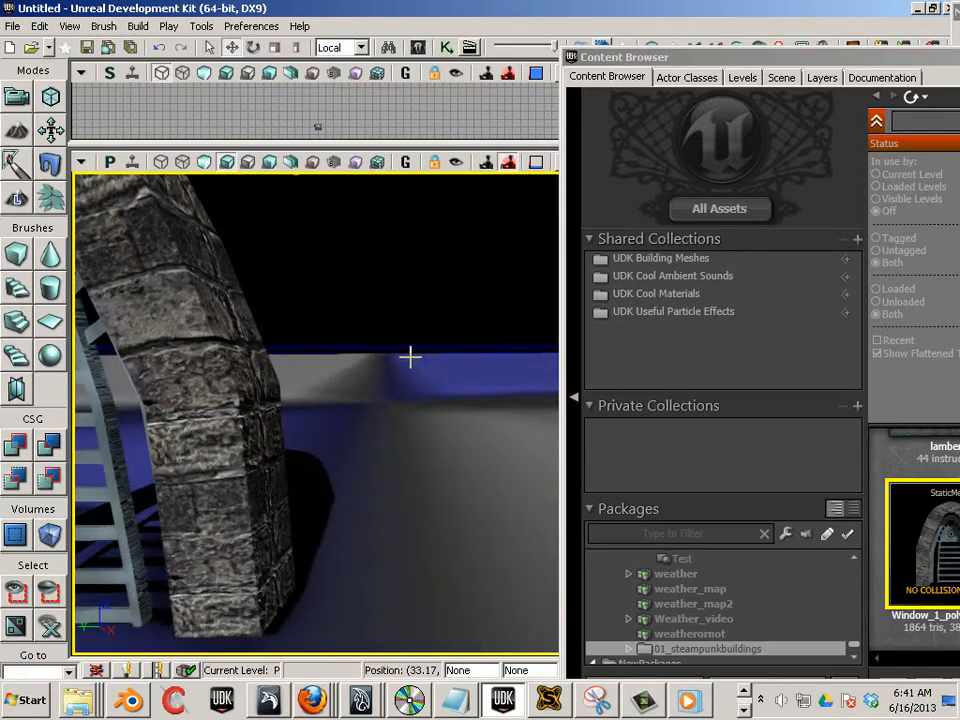
- Bring the Content Browser back into full view, start an asset import and browse the Desktop folder for the texture's location
double_click(839, 60)
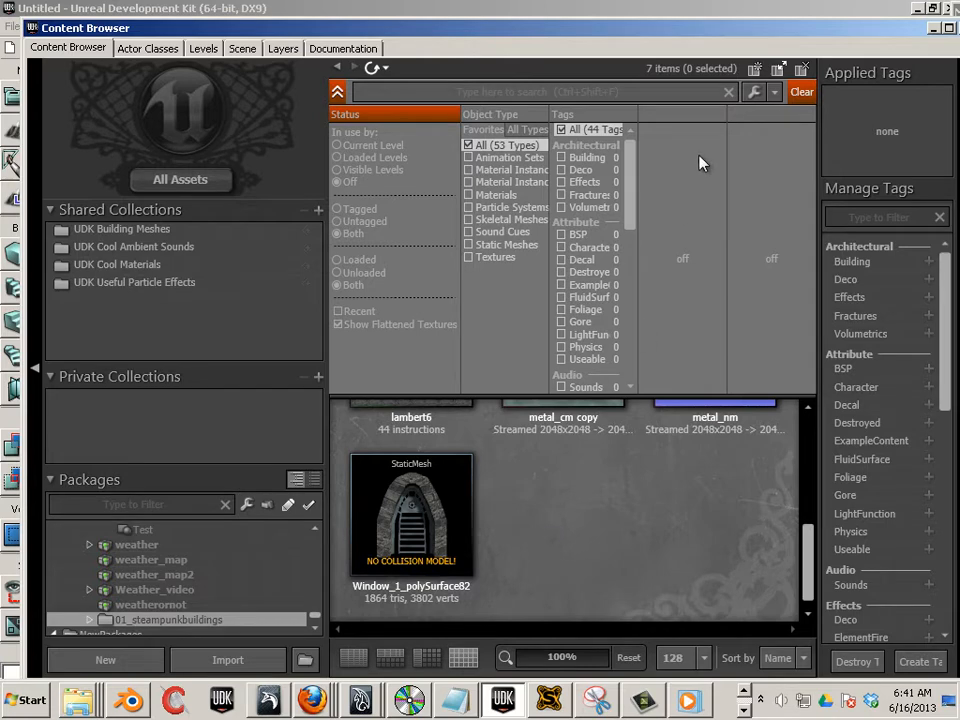
left_click(227, 660)
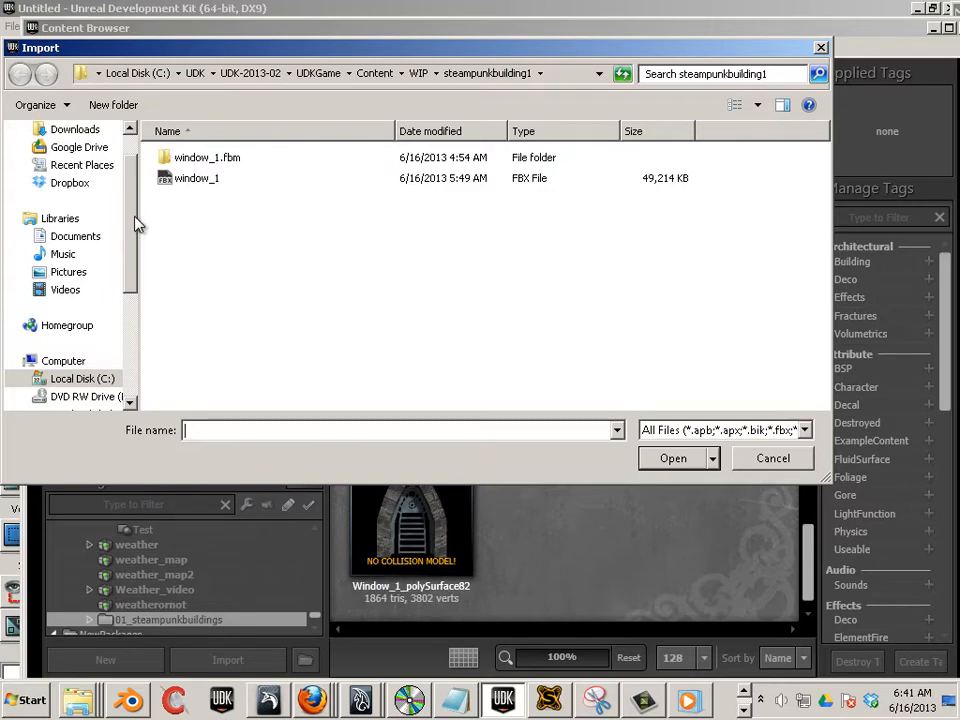
scroll(137, 200, "up", 1)
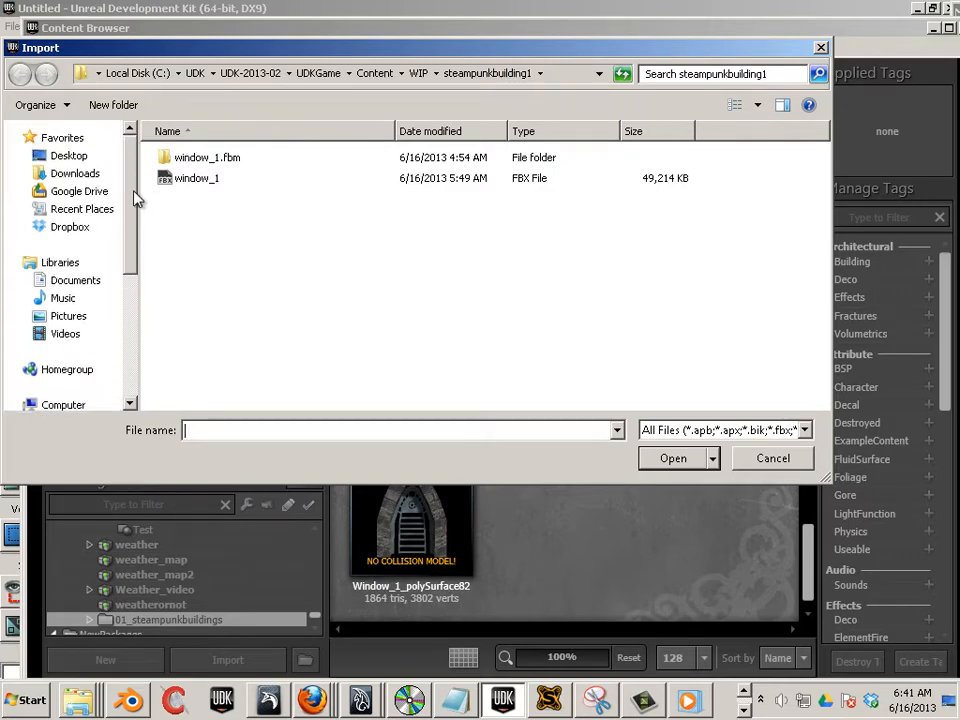
left_click(69, 155)
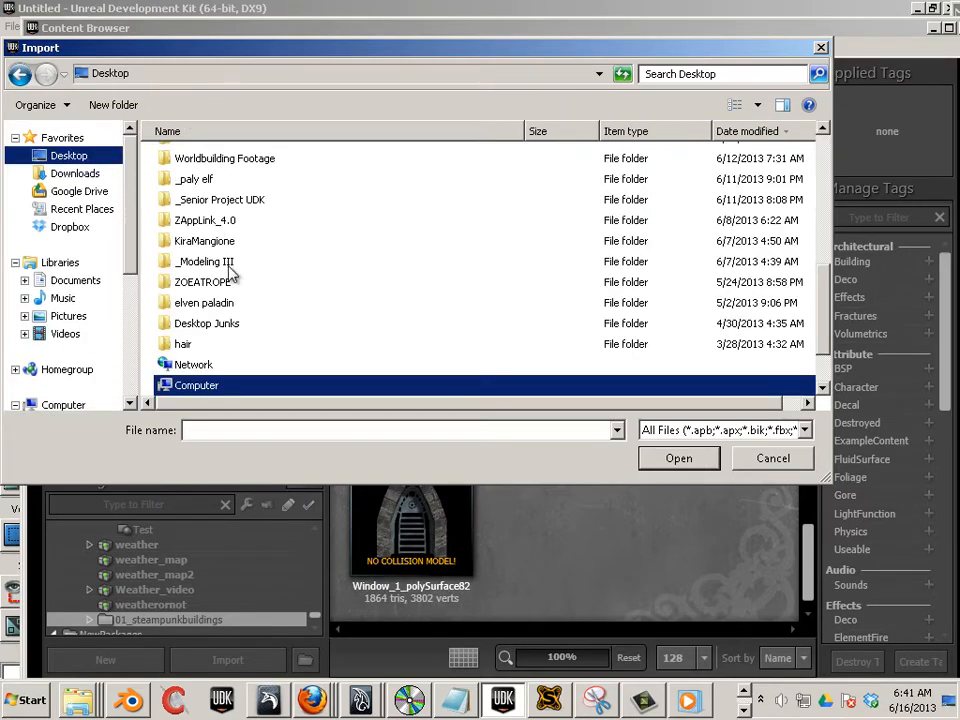
left_click(311, 285)
scroll(238, 206, "down", 4)
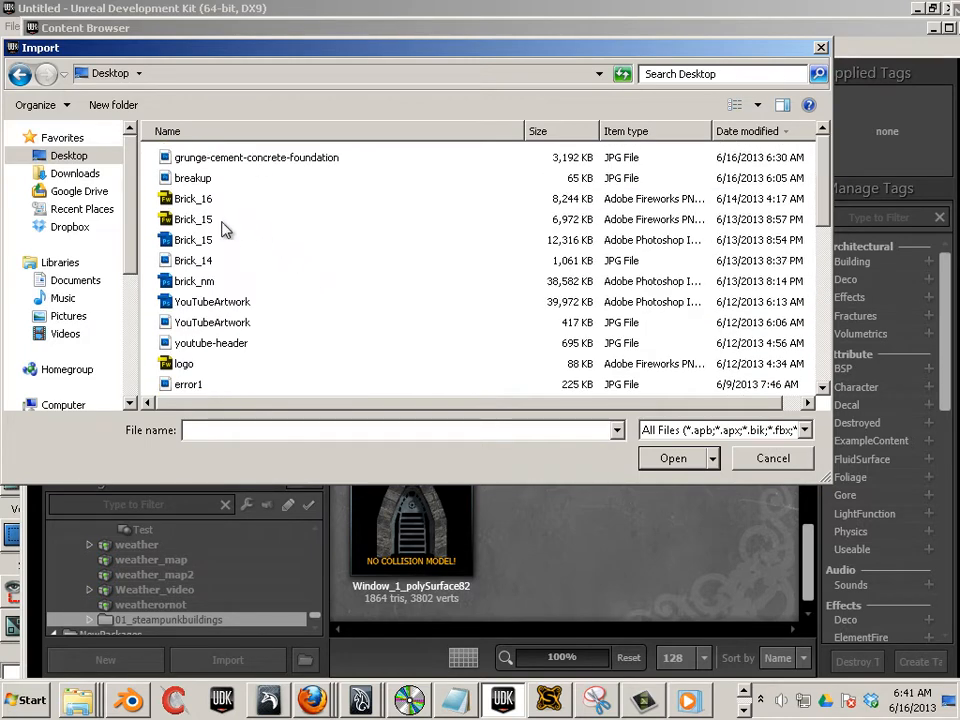
scroll(224, 230, "down", 3)
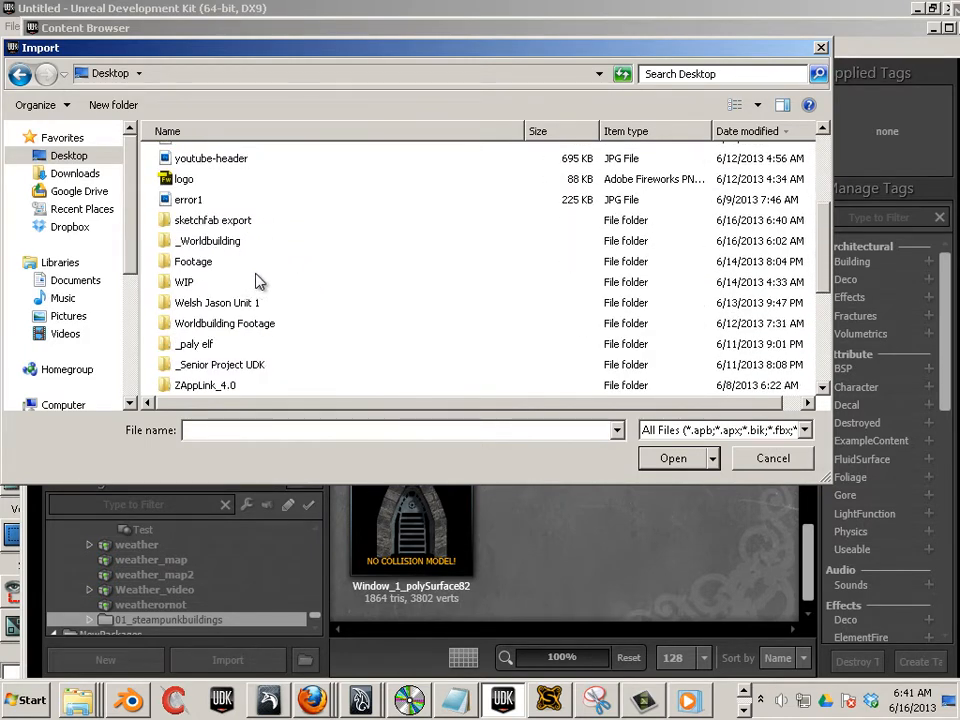
left_click(358, 342)
scroll(225, 279, "down", 2)
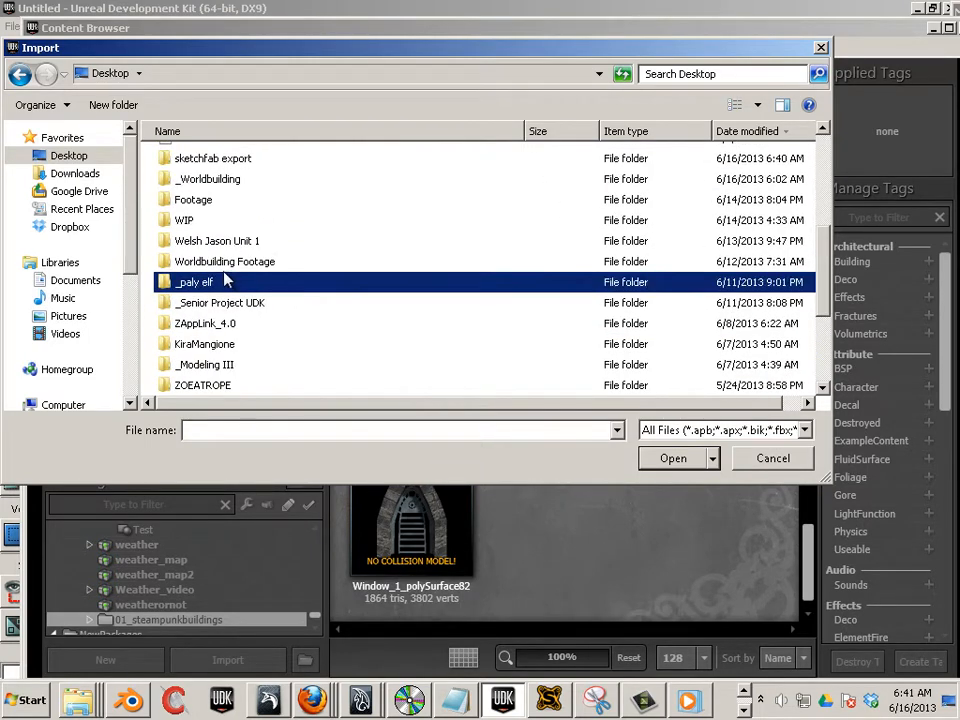
scroll(266, 316, "up", 1)
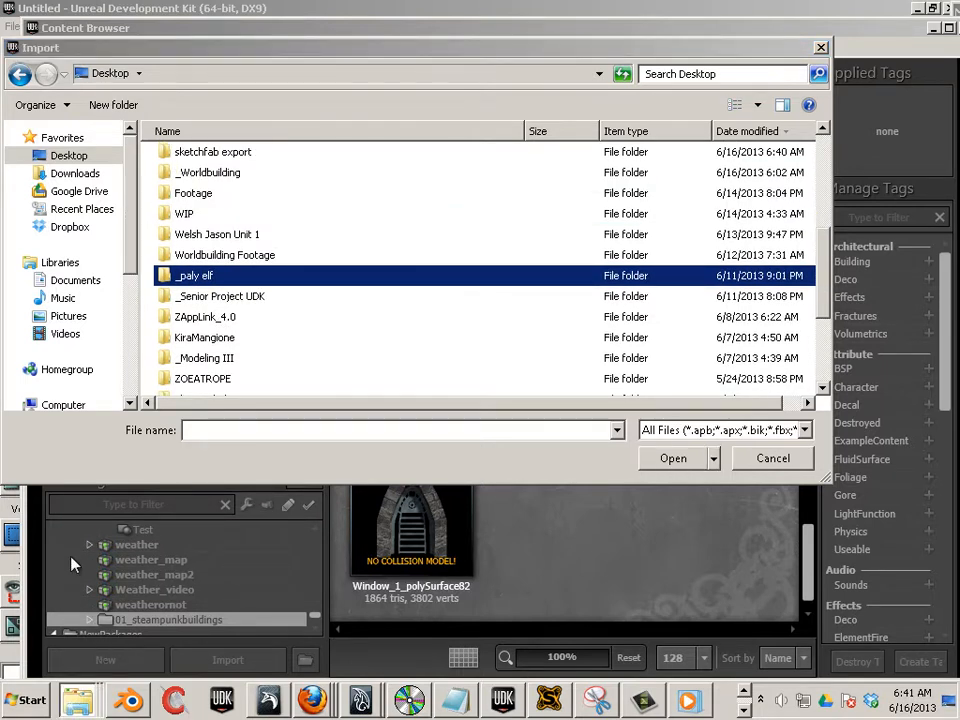
- In Windows Explorer, open the sketchfab export folder on the Desktop and copy the Brick_trim_cm TGA file
left_click(36, 700)
left_click(297, 395)
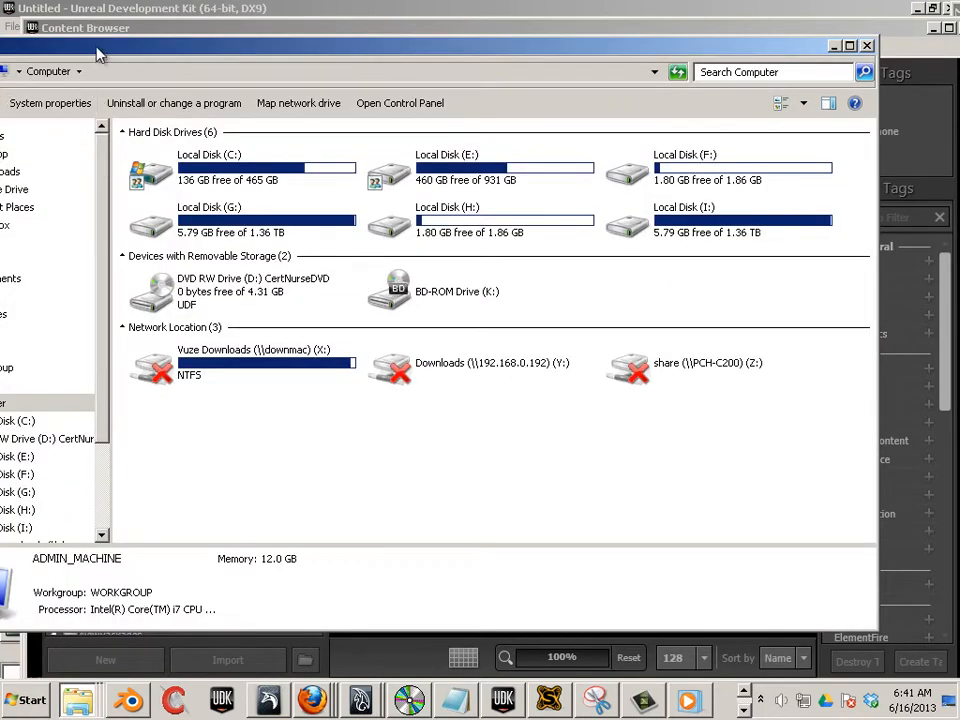
left_click_drag(96, 46, 337, 39)
left_click(218, 146)
left_click(430, 339)
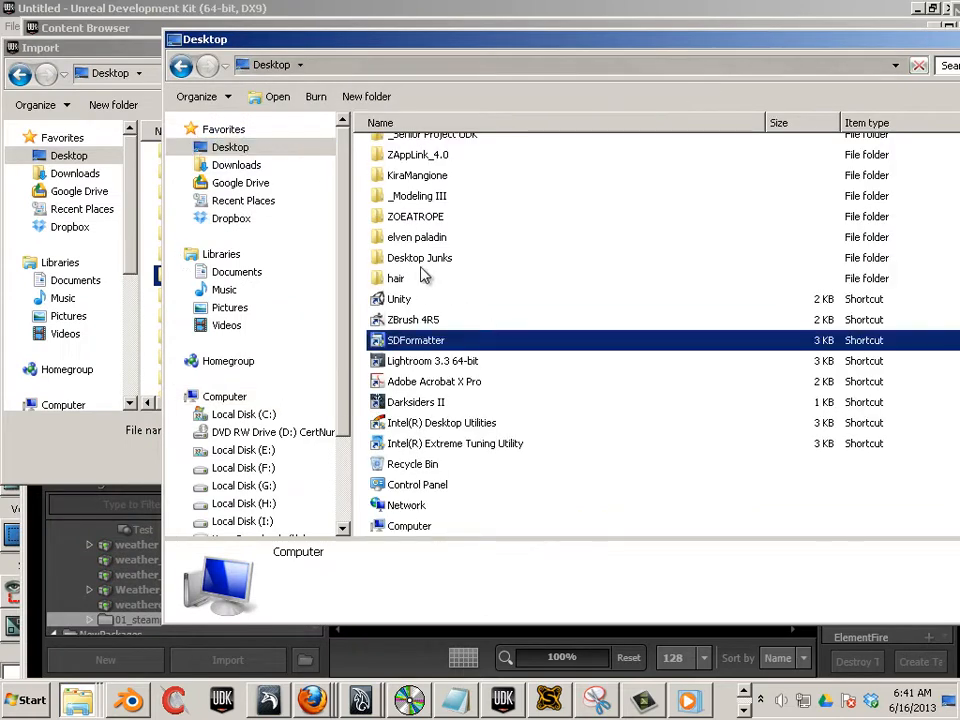
scroll(407, 281, "up", 4)
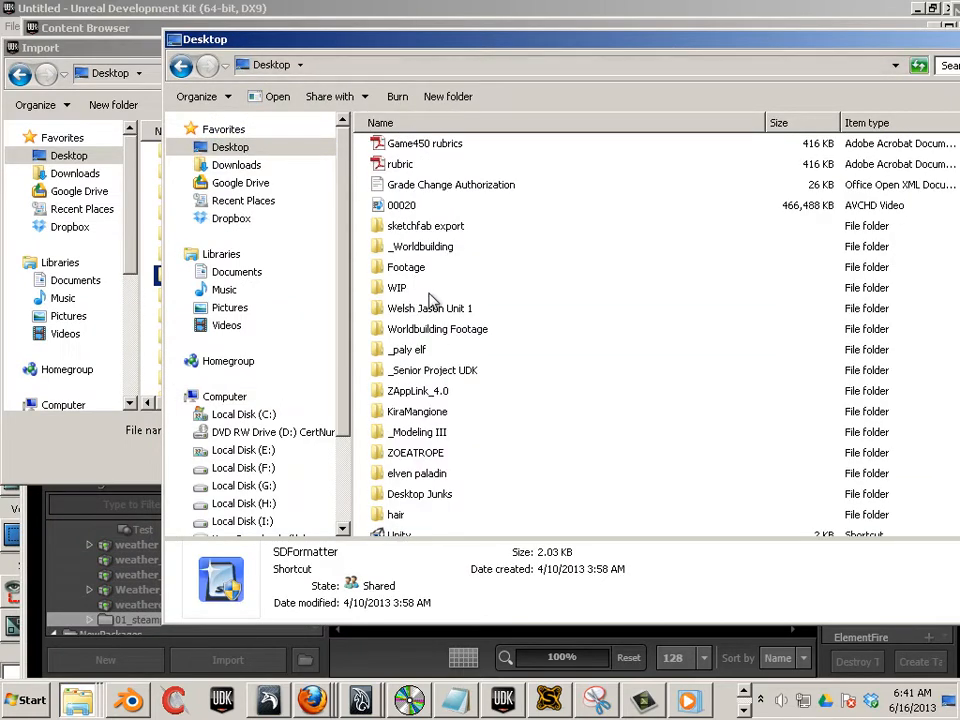
double_click(428, 225)
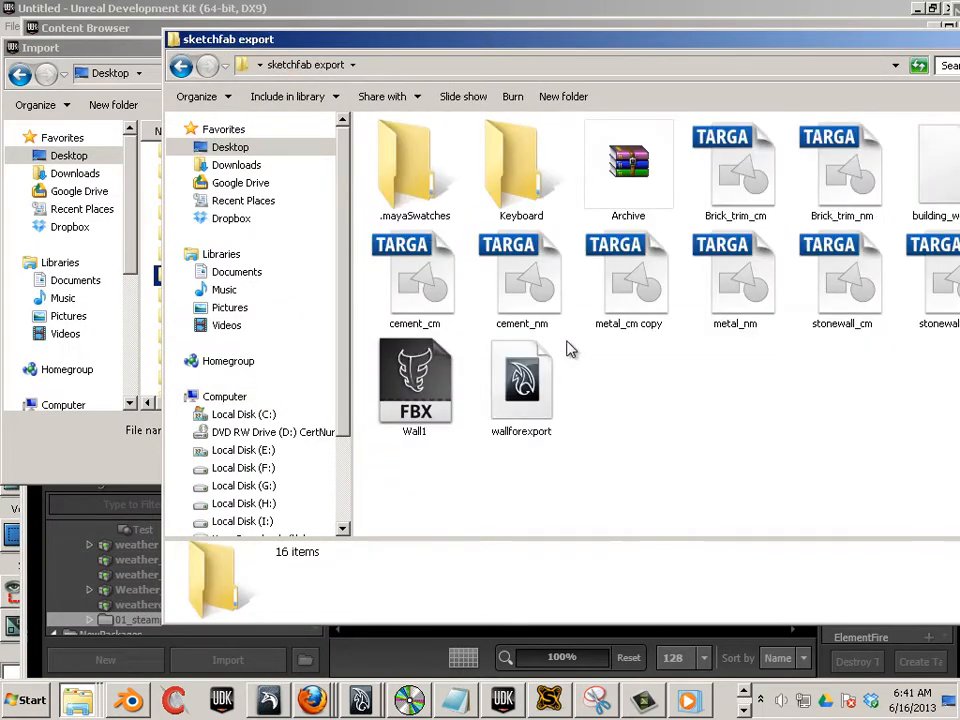
left_click(748, 173)
right_click(748, 173)
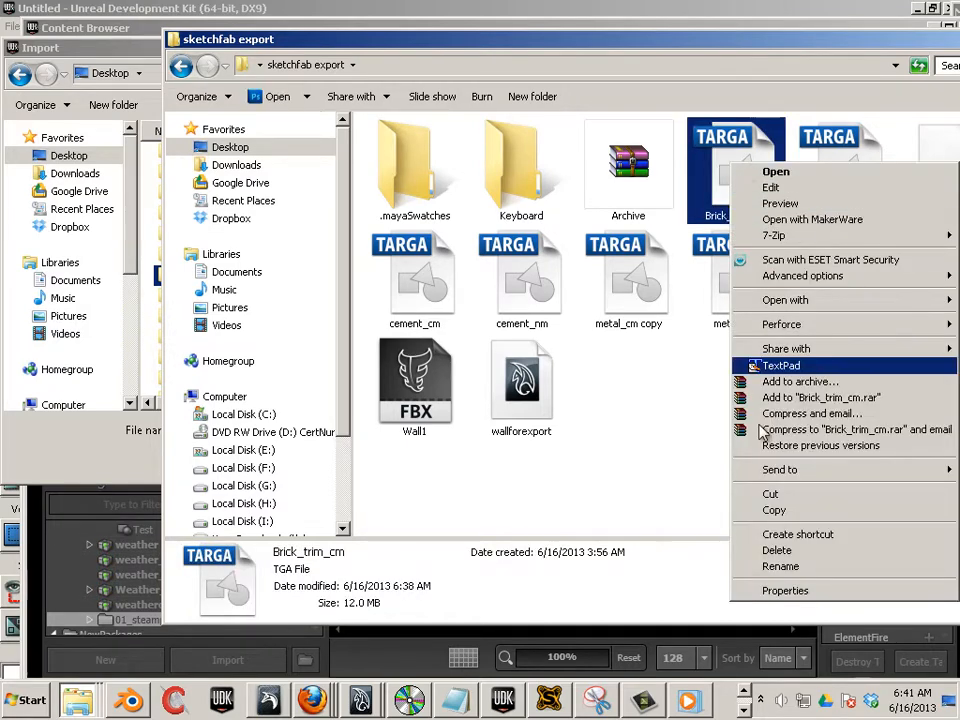
left_click(762, 508)
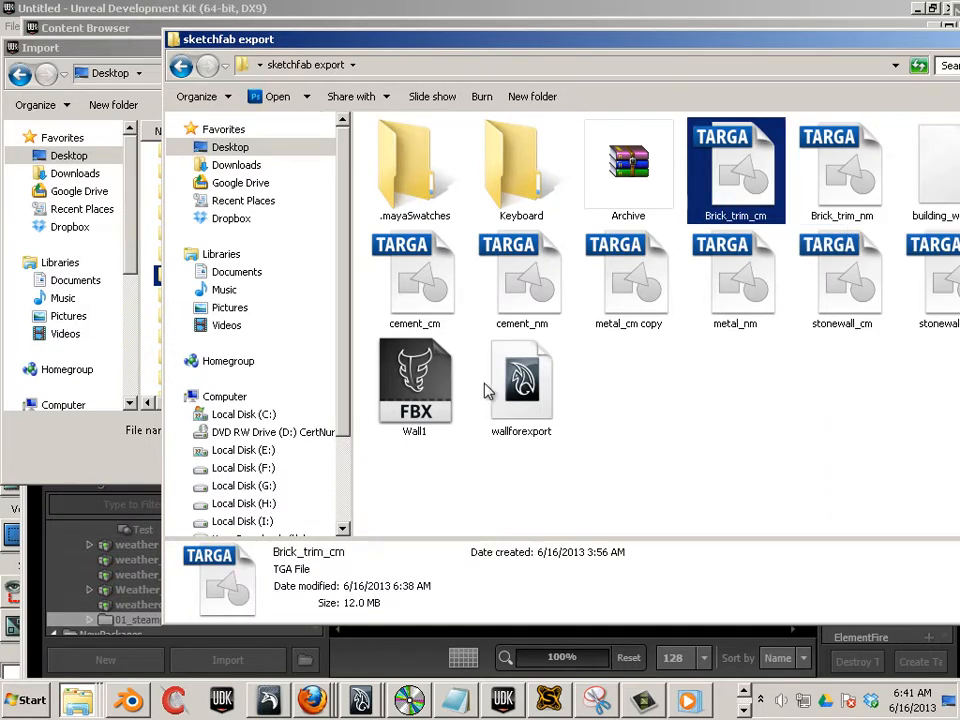
- Open the folder C:\UDK\UDK-2013-02\UDKGame\Content\WIP\steampunkbuilding1
left_click(270, 413)
left_click(413, 435)
scroll(413, 432, "down", 1)
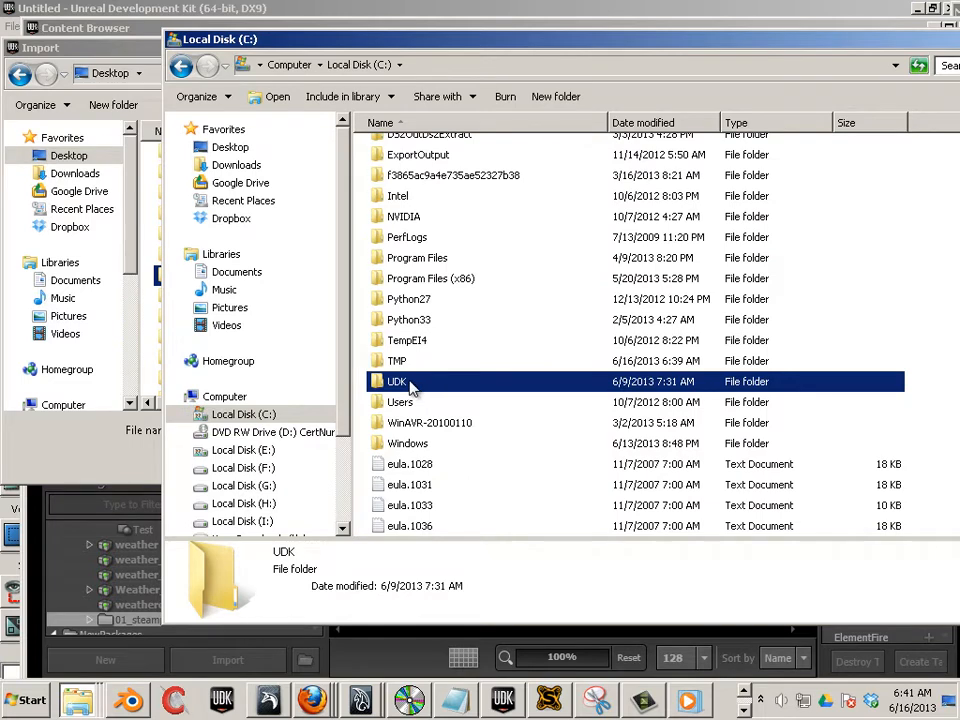
double_click(410, 388)
double_click(418, 211)
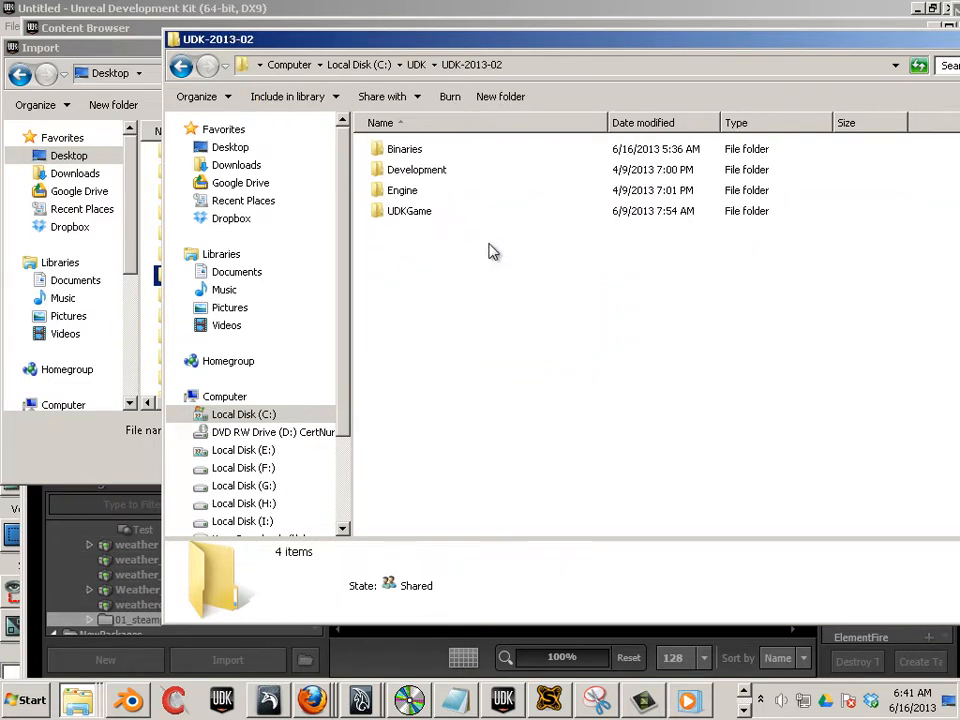
double_click(422, 215)
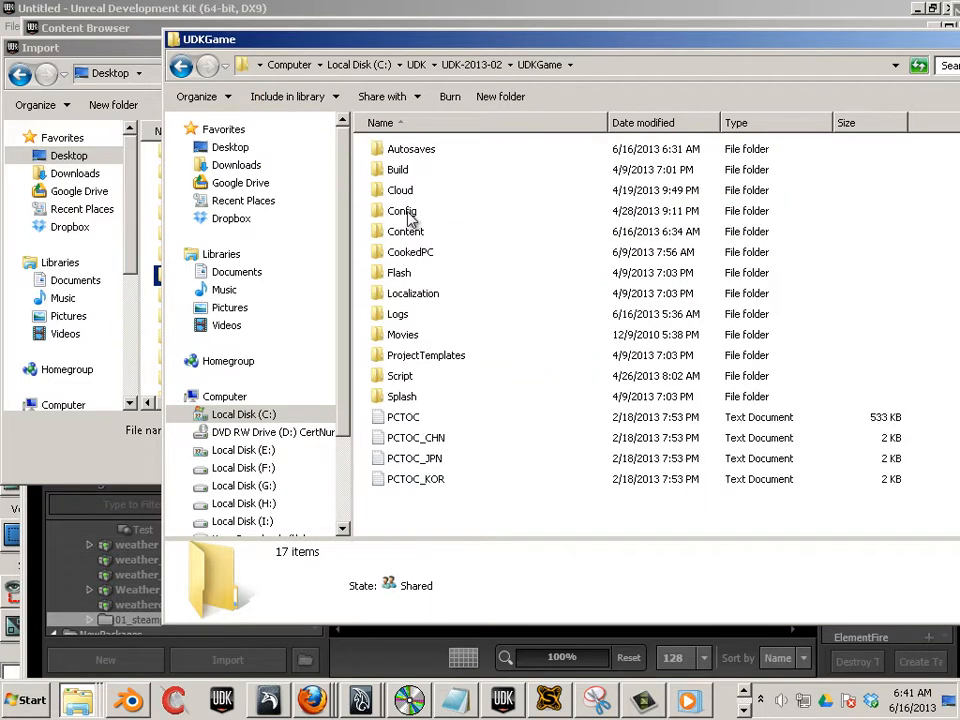
double_click(405, 231)
left_click(395, 336)
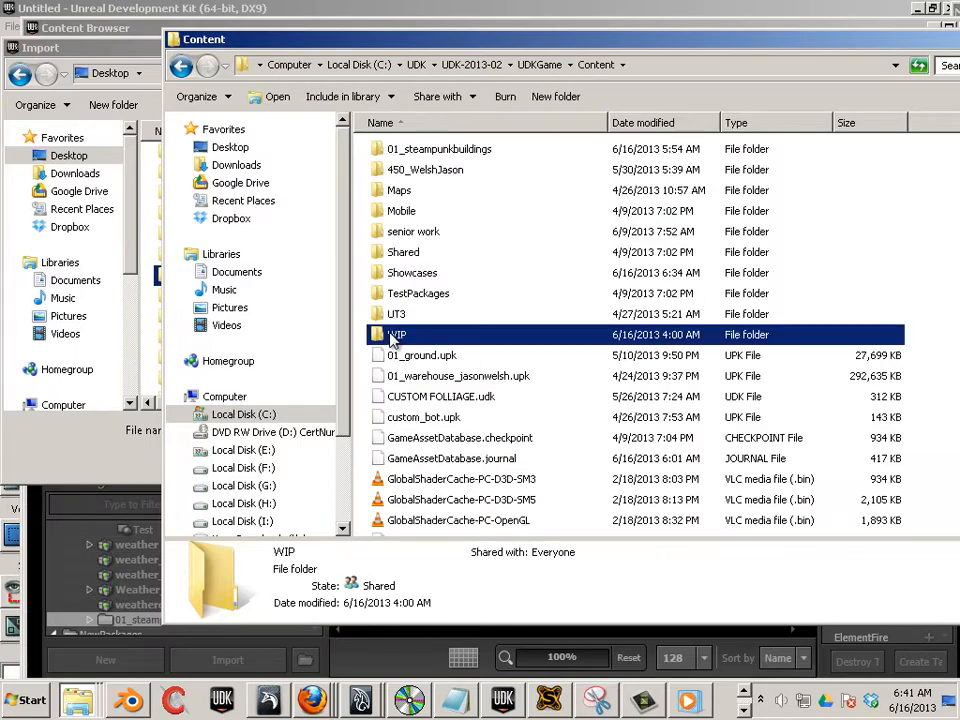
double_click(393, 338)
left_click(440, 220)
double_click(440, 220)
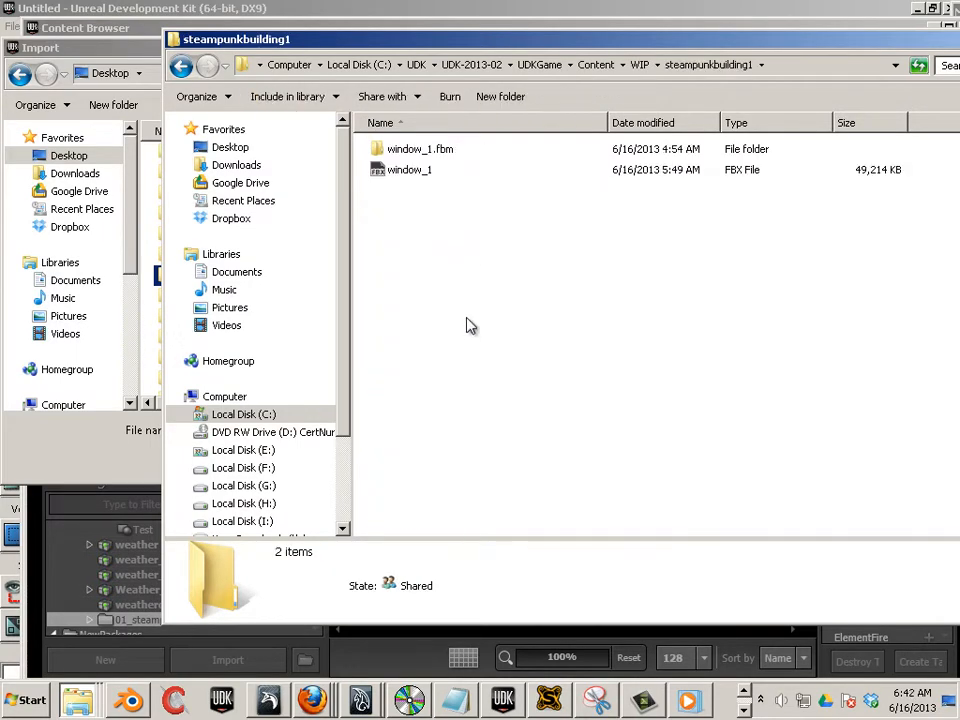
- Paste the copied Brick_trim_cm texture into the steampunkbuilding1 folder and move the Explorer window off the UDK Import dialog
right_click(470, 320)
left_click(530, 484)
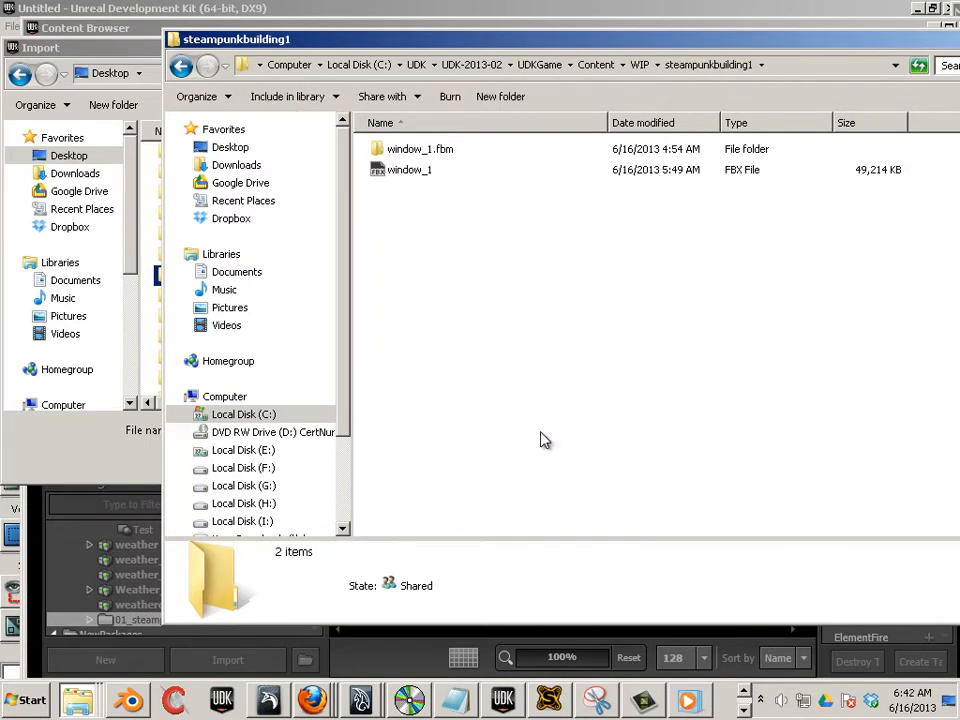
left_click(510, 313)
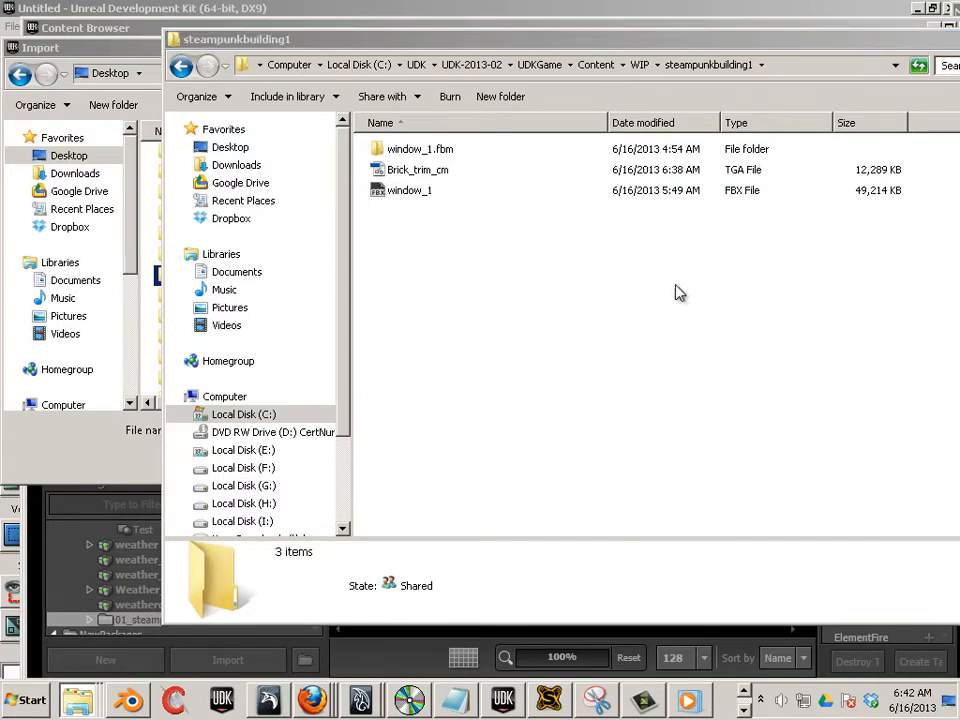
left_click_drag(552, 40, 959, 40)
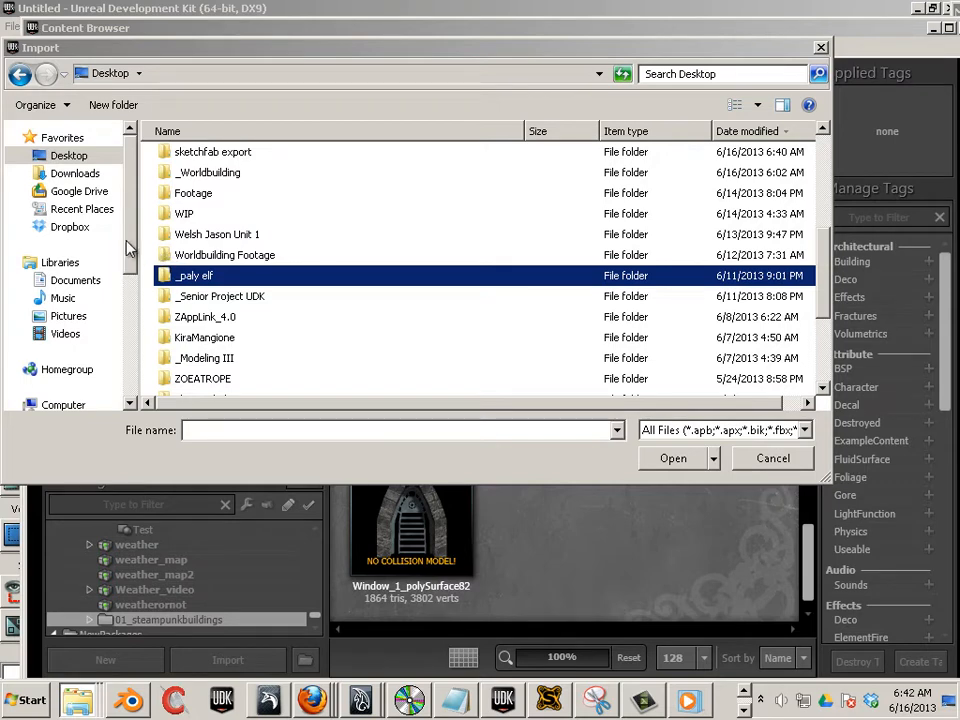
- Browse the Import dialog to the folder C:\UDK\UDK-2013-02\UDKGame\Content\WIP\steampunkbuilding1
scroll(110, 280, "down", 3)
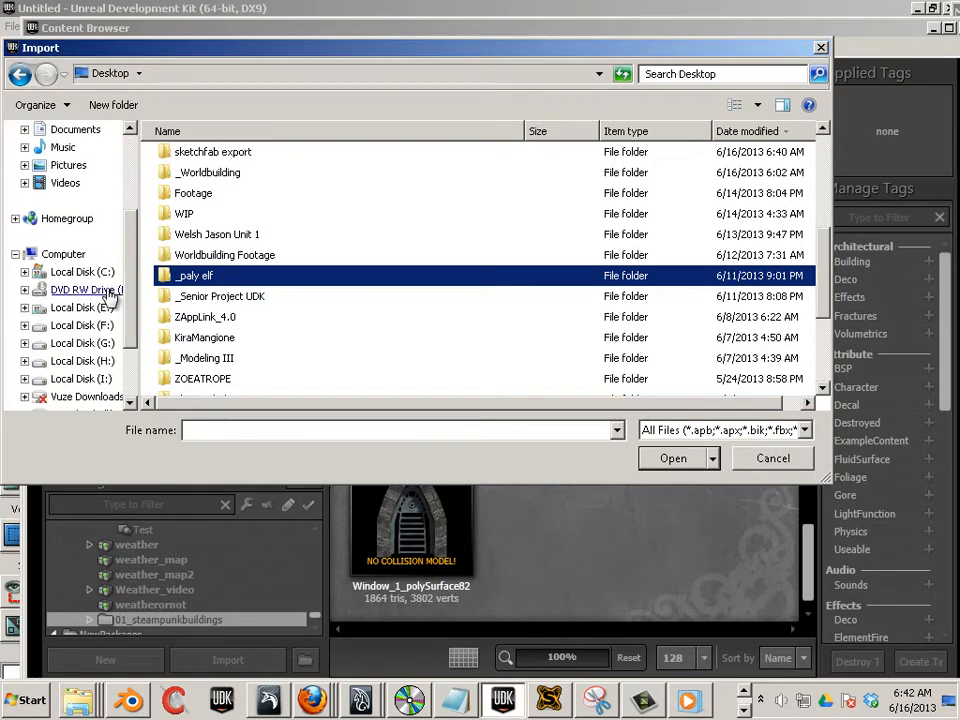
left_click(100, 271)
left_click(287, 340)
scroll(260, 345, "down", 2)
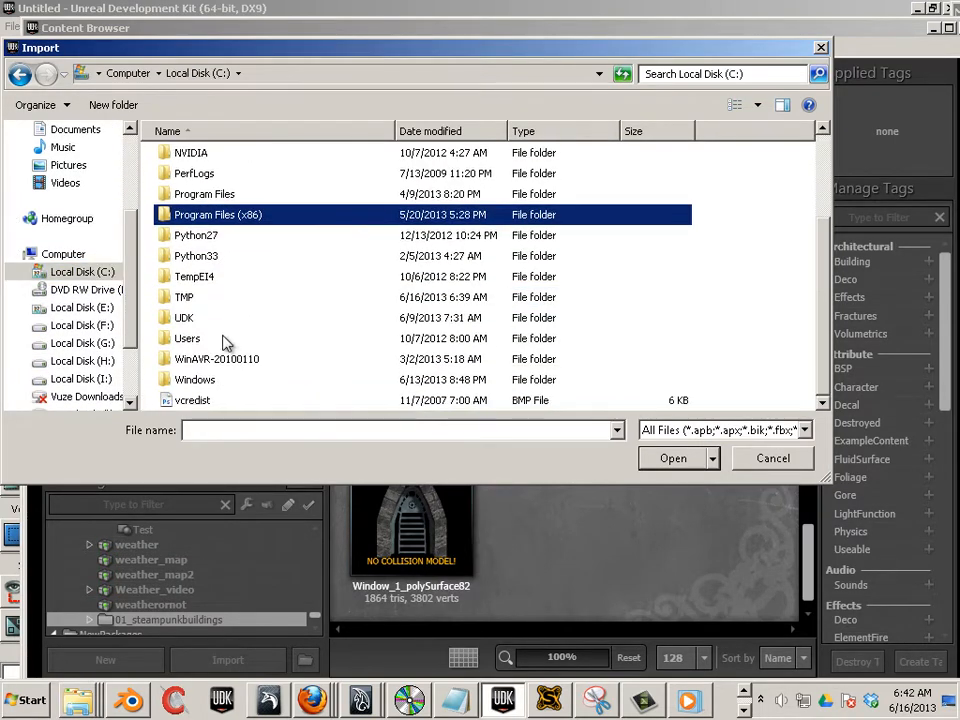
double_click(186, 318)
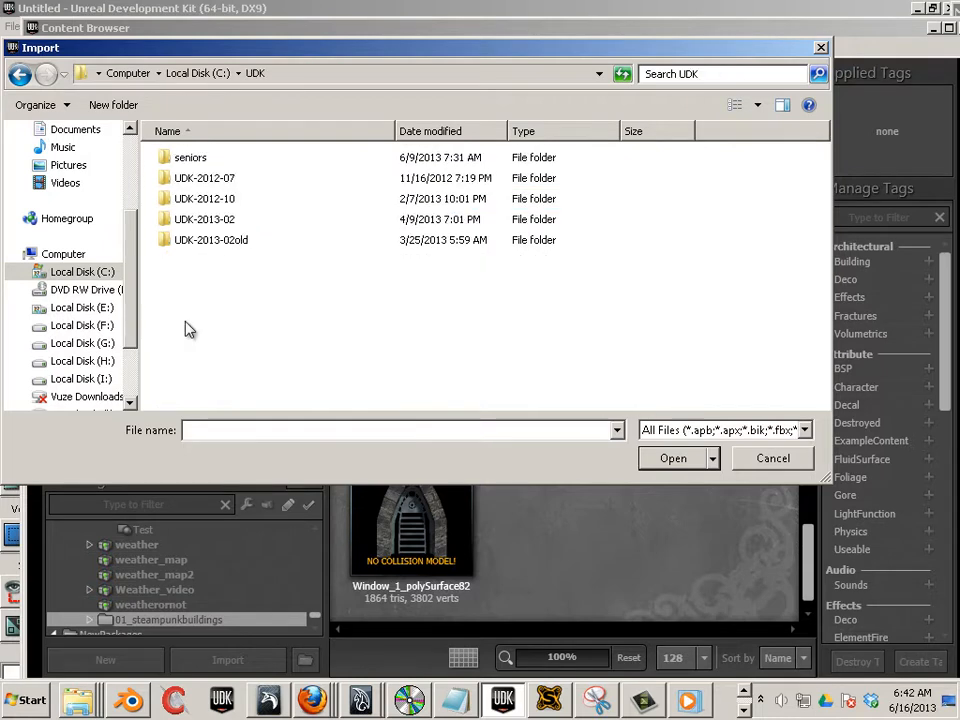
double_click(219, 219)
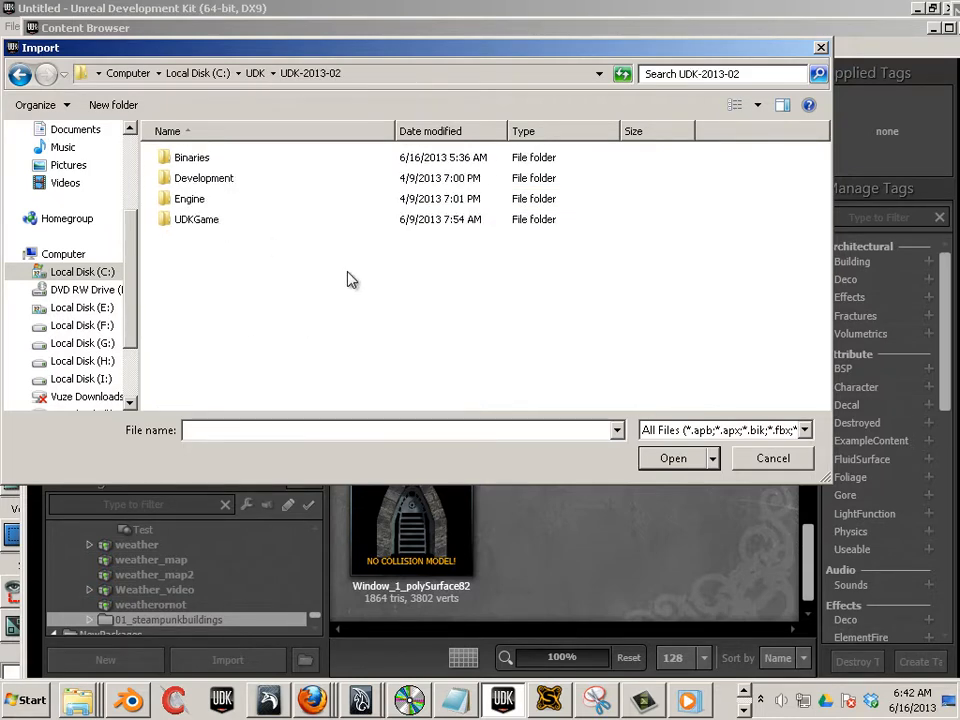
left_click(221, 224)
double_click(221, 226)
left_click(260, 238)
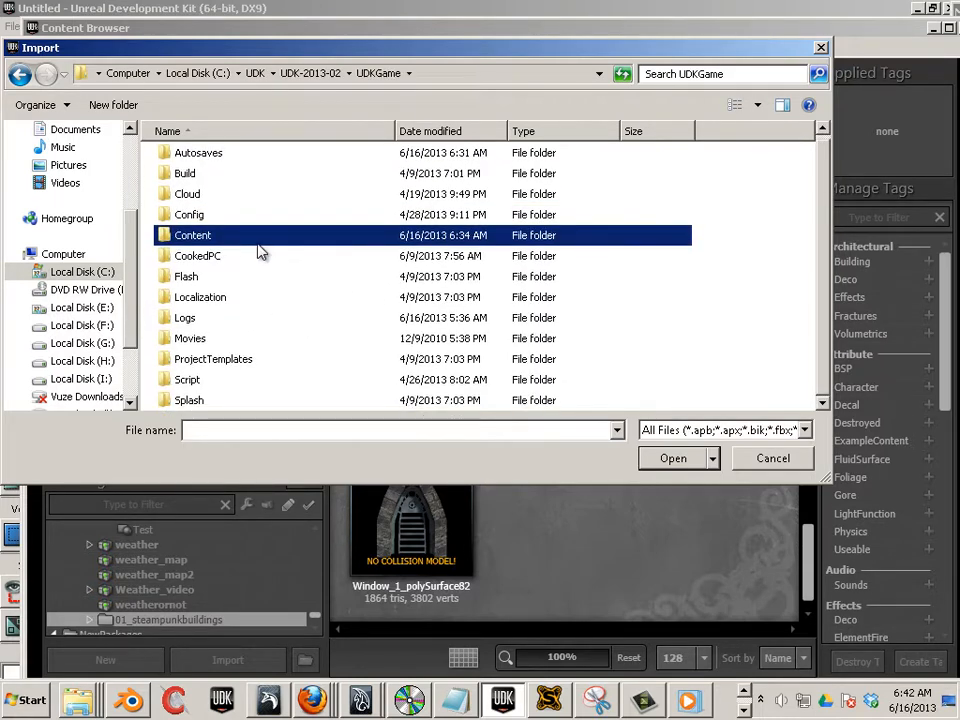
double_click(200, 236)
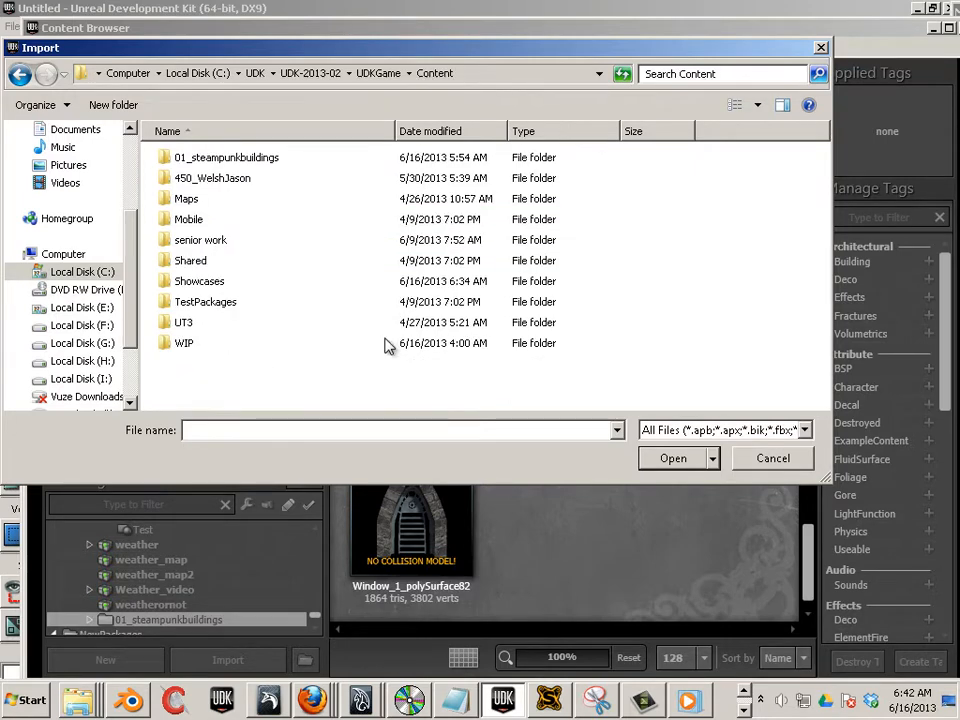
double_click(205, 350)
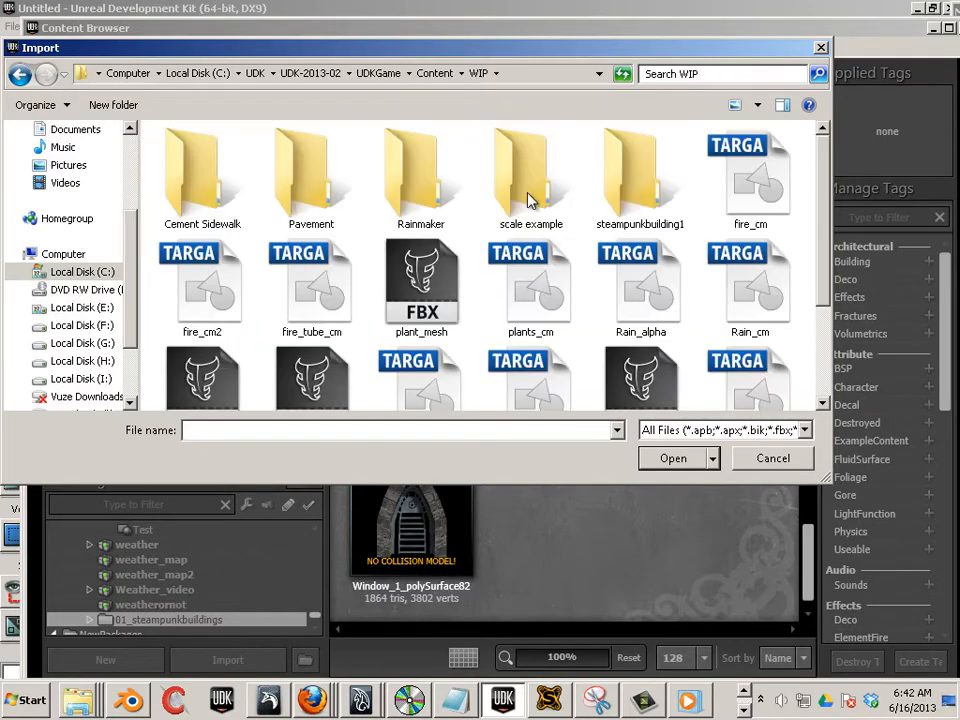
left_click(630, 190)
double_click(630, 190)
- Import the Brick_trim_cm texture into the 01_steampunk_building package, fully loading the package and replacing the existing texture and its settings
left_click(200, 178)
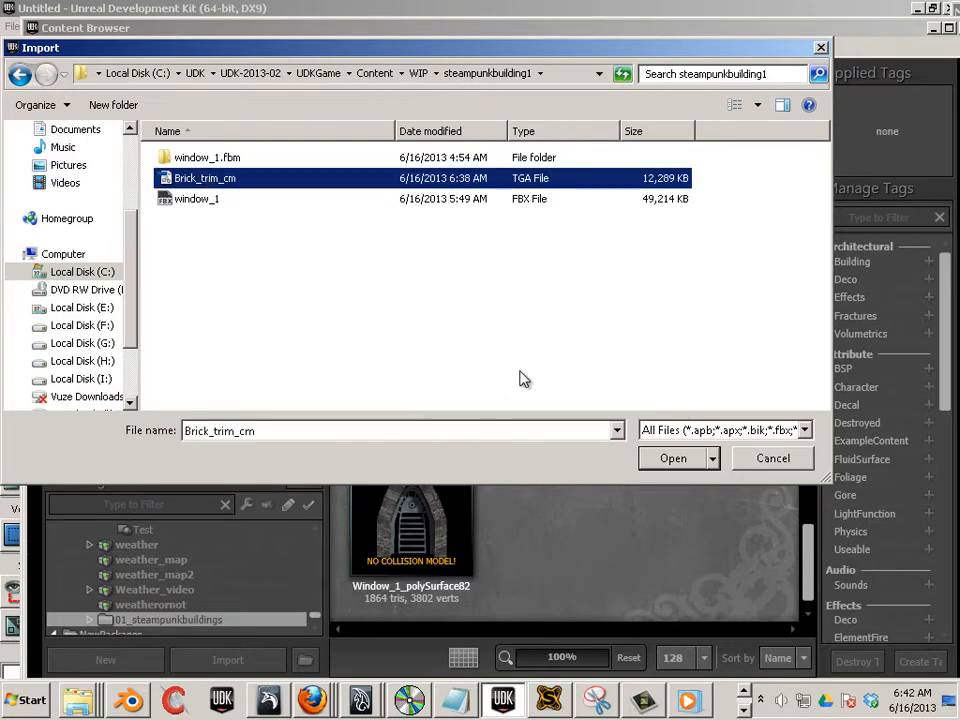
left_click(668, 459)
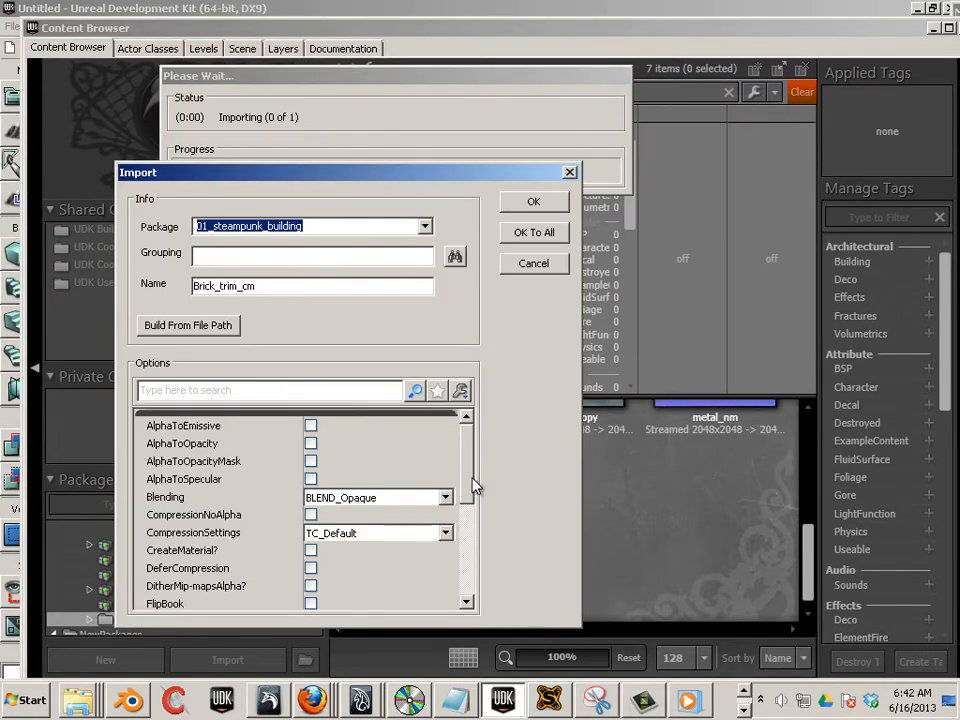
left_click_drag(473, 478, 489, 589)
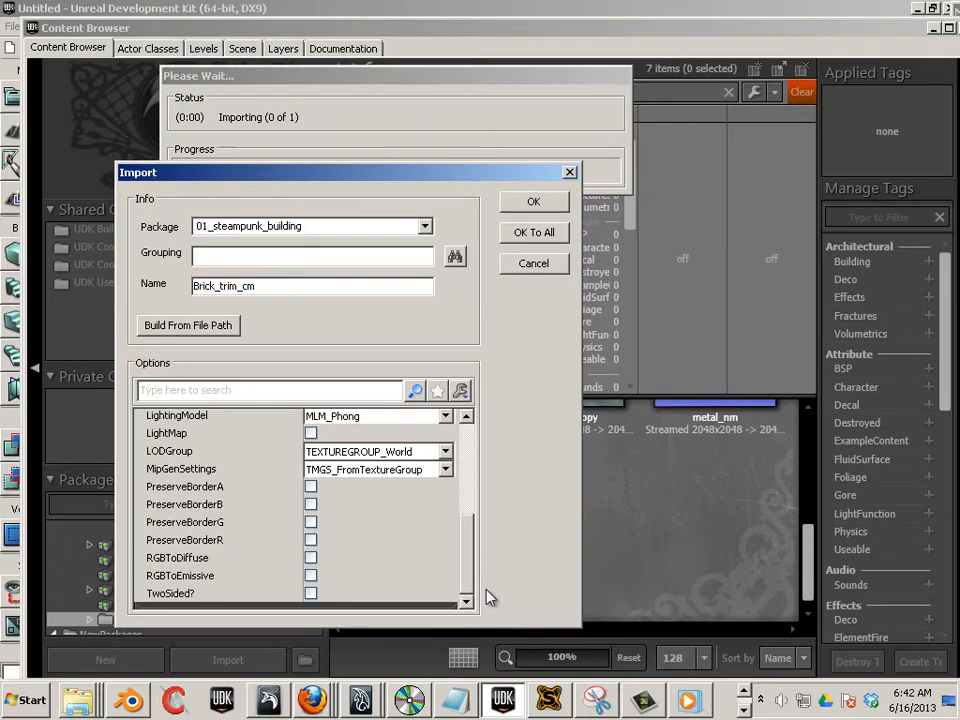
left_click(533, 203)
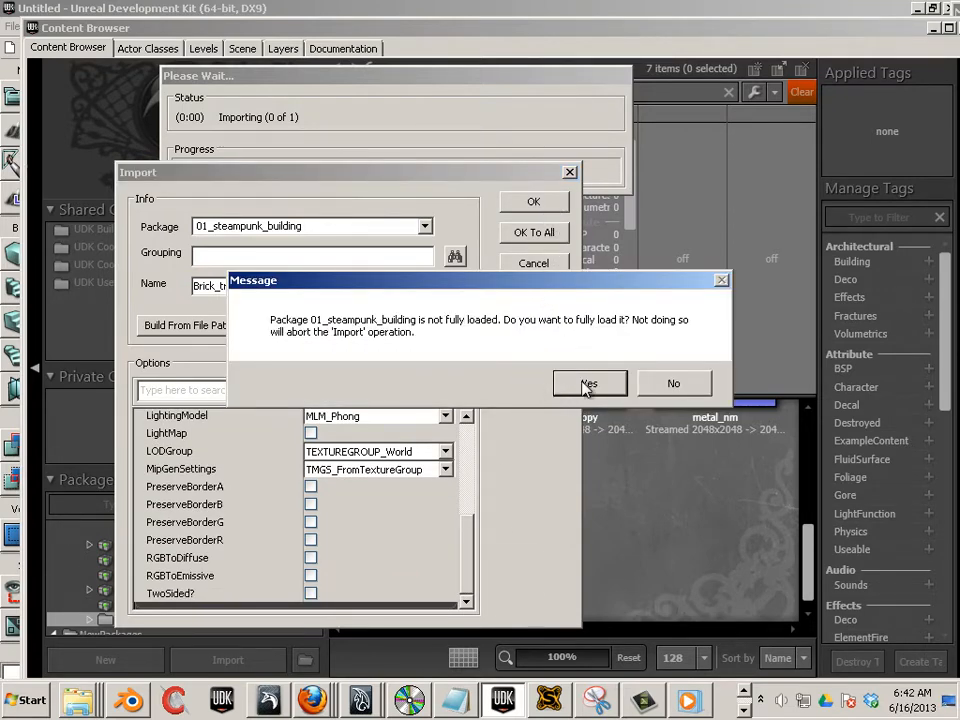
left_click(587, 385)
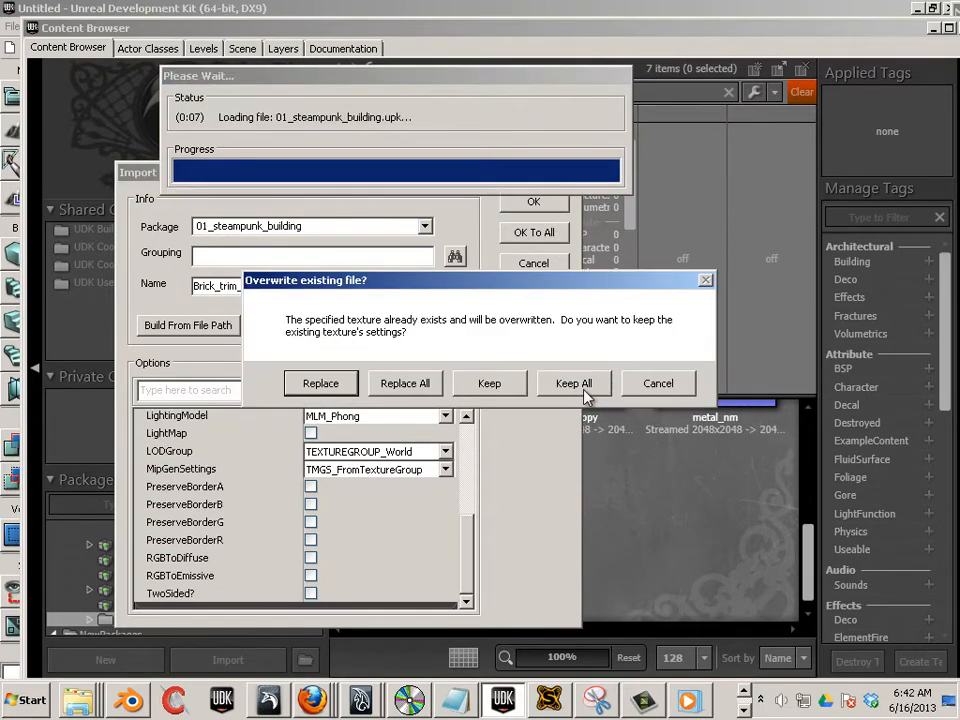
left_click(321, 383)
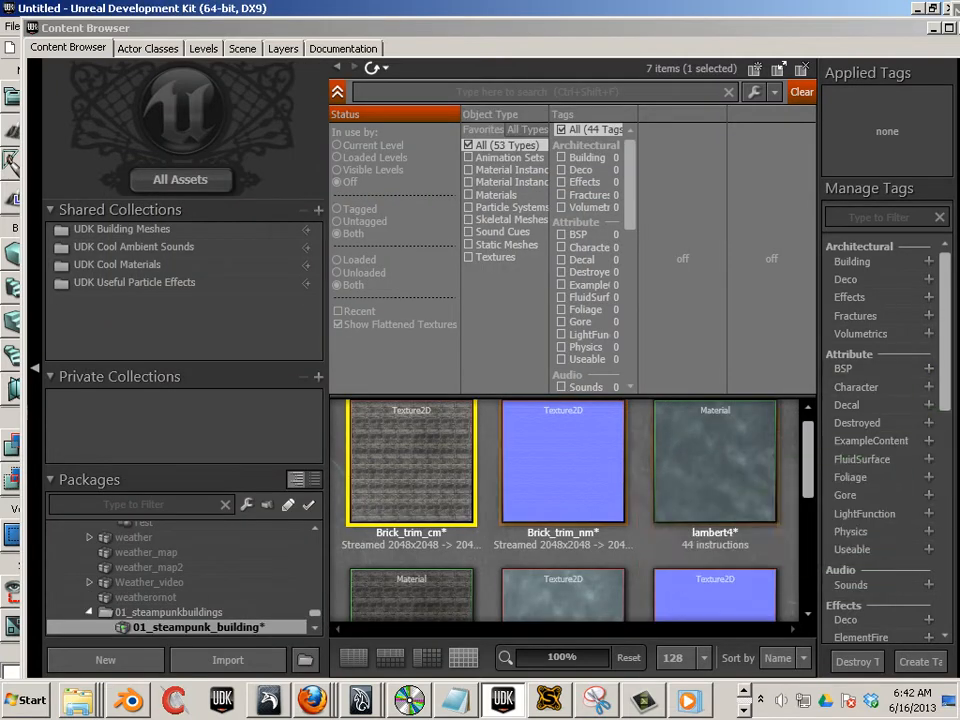
- Move the Content Browser off the perspective viewport and examine the updated brick texture on the arch from several angles
left_click_drag(486, 38, 959, 38)
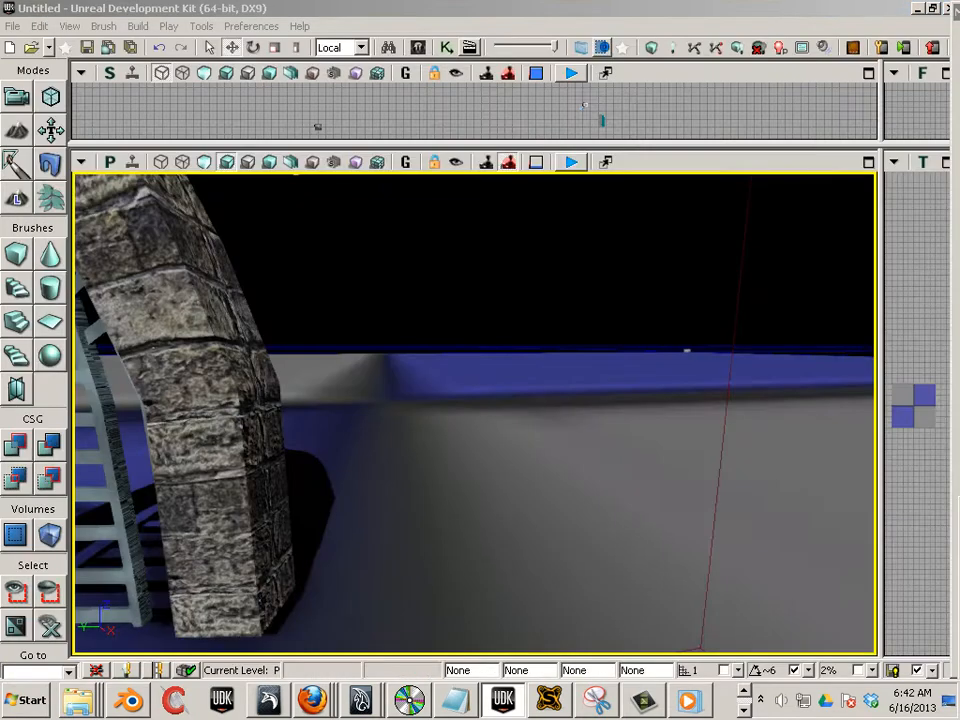
left_click(293, 479)
left_click_drag(293, 479, 315, 499)
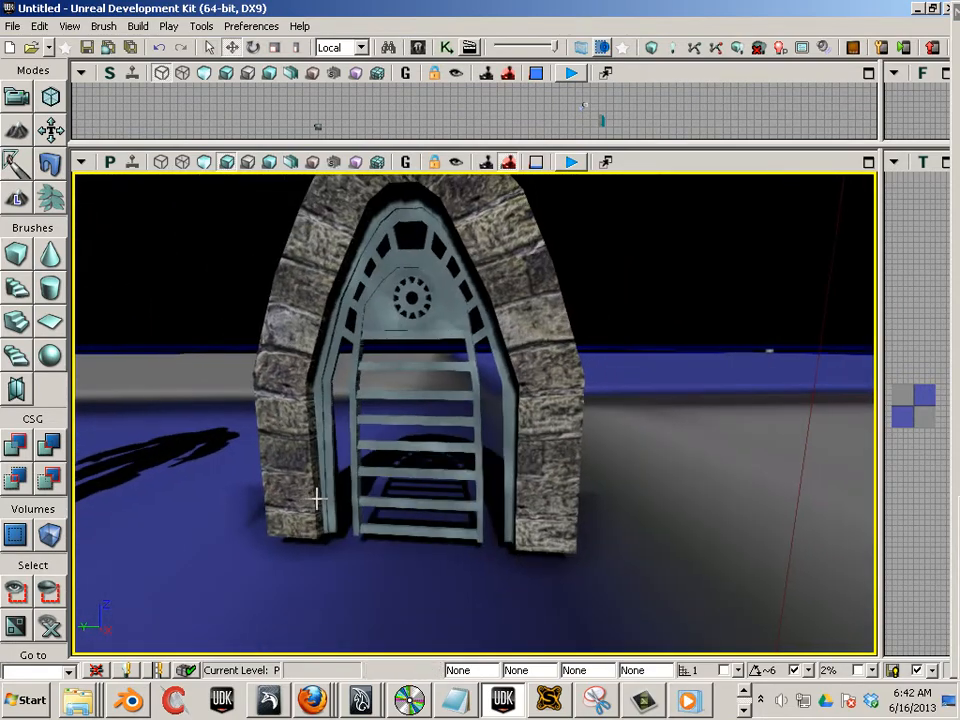
left_click(394, 444)
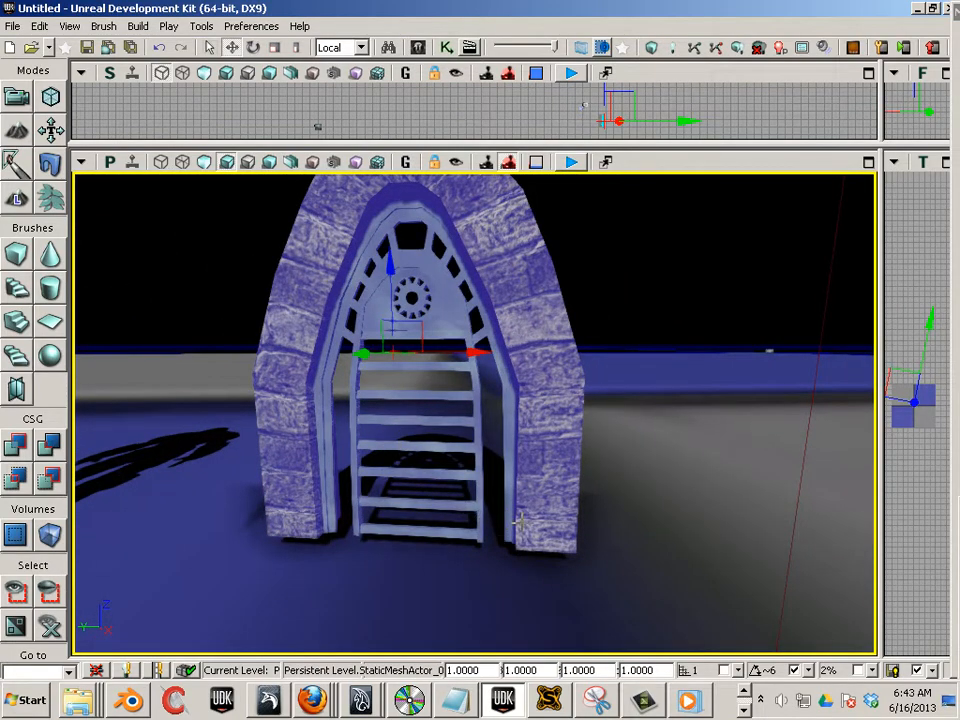
left_click(512, 570)
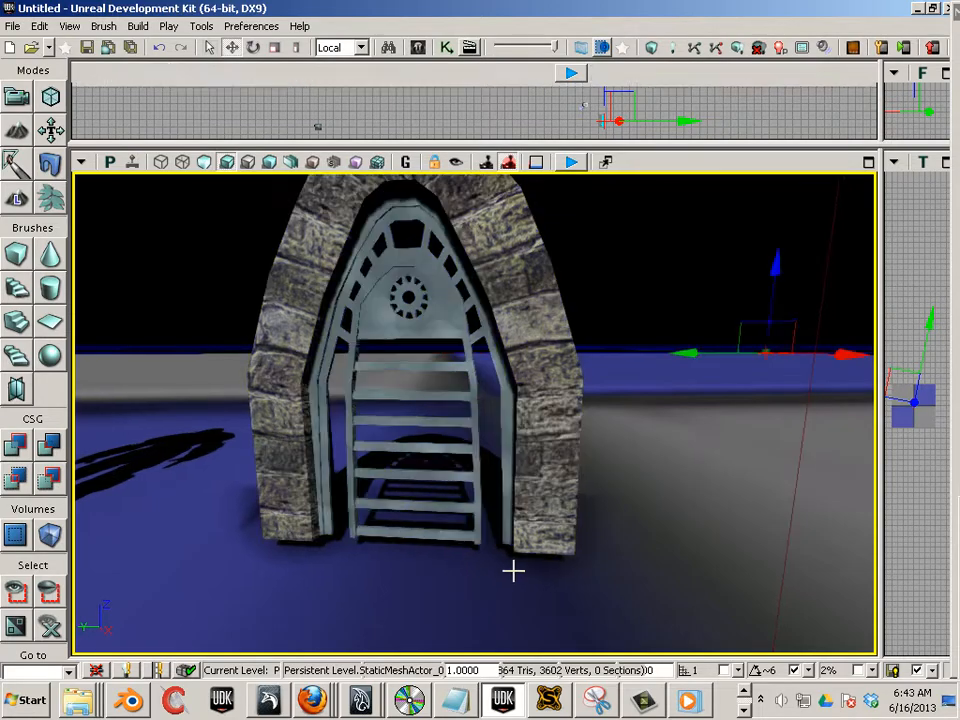
mouse_move(446, 576)
left_mouse_down()
mouse_move(347, 583)
mouse_move(331, 540)
mouse_move(508, 540)
mouse_move(520, 600)
left_mouse_up()
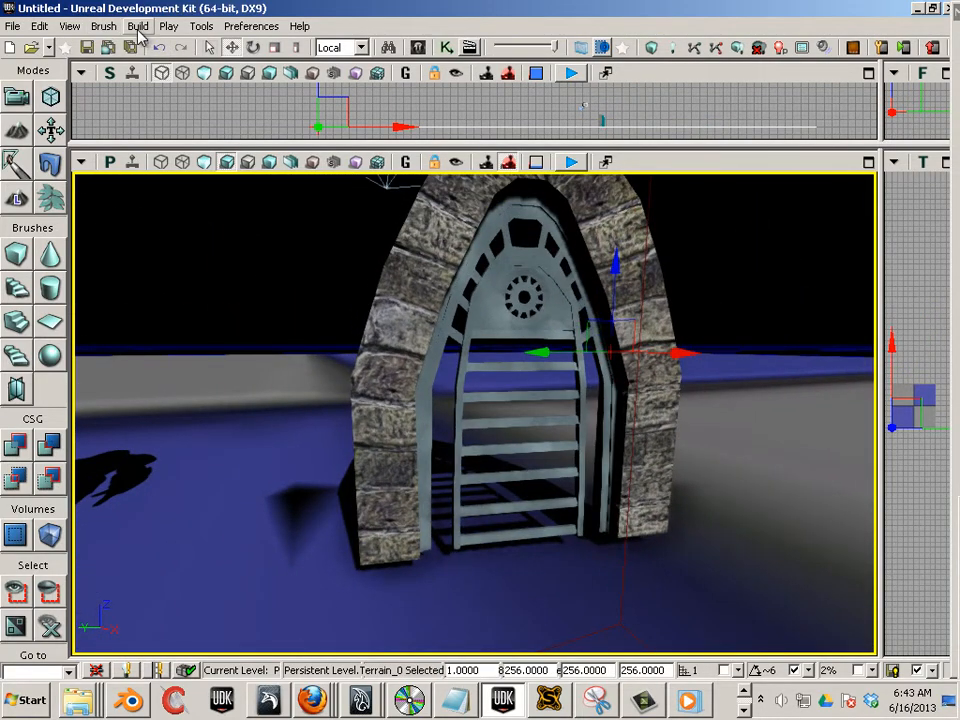
- Build the level's lighting at Production quality with Lightmass and look closely at the arch's brickwork
left_click(137, 27)
left_click(150, 80)
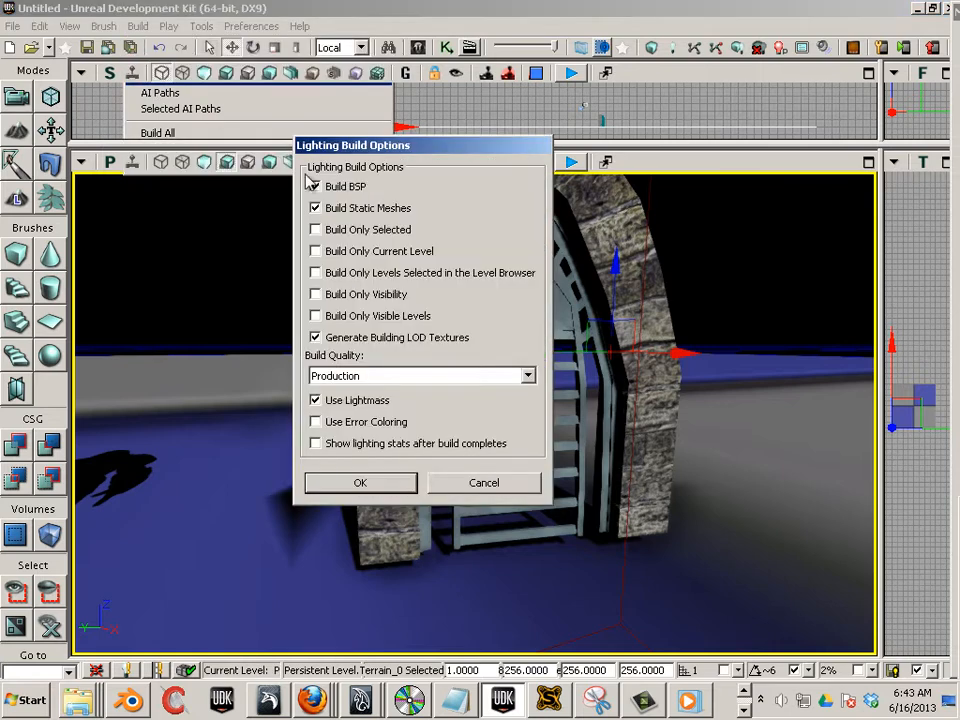
left_click(361, 483)
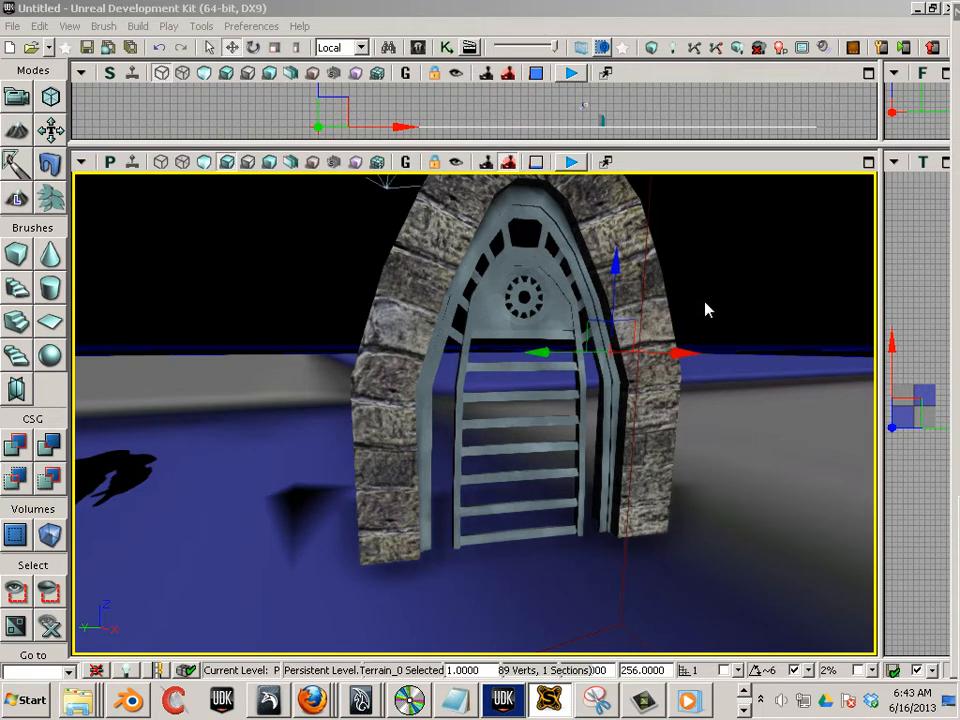
scroll(696, 465, "up", 5)
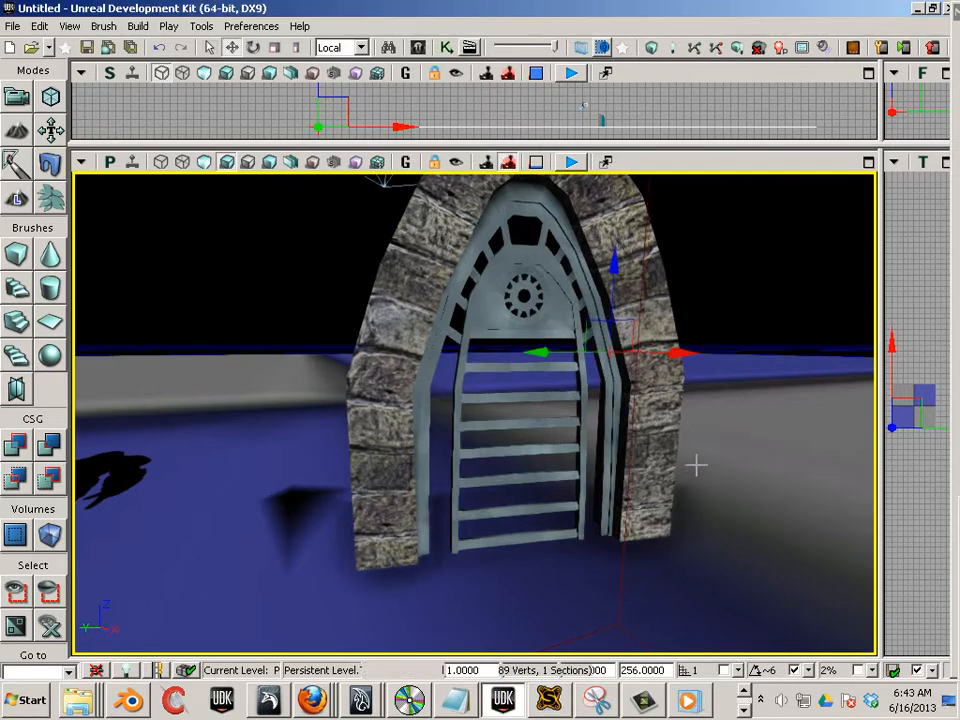
scroll(700, 457, "up", 2)
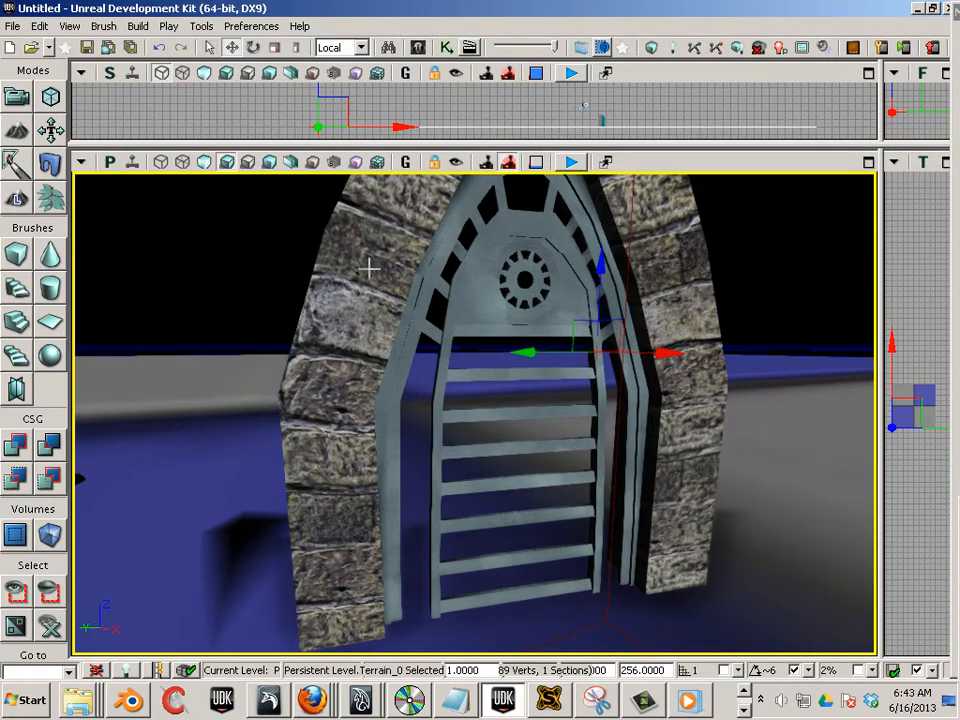
- Open the Window_1_polySurface82 static mesh from the Content Browser in its editor and inspect UV channels 0 and 1
key("ctrl+shift+f")
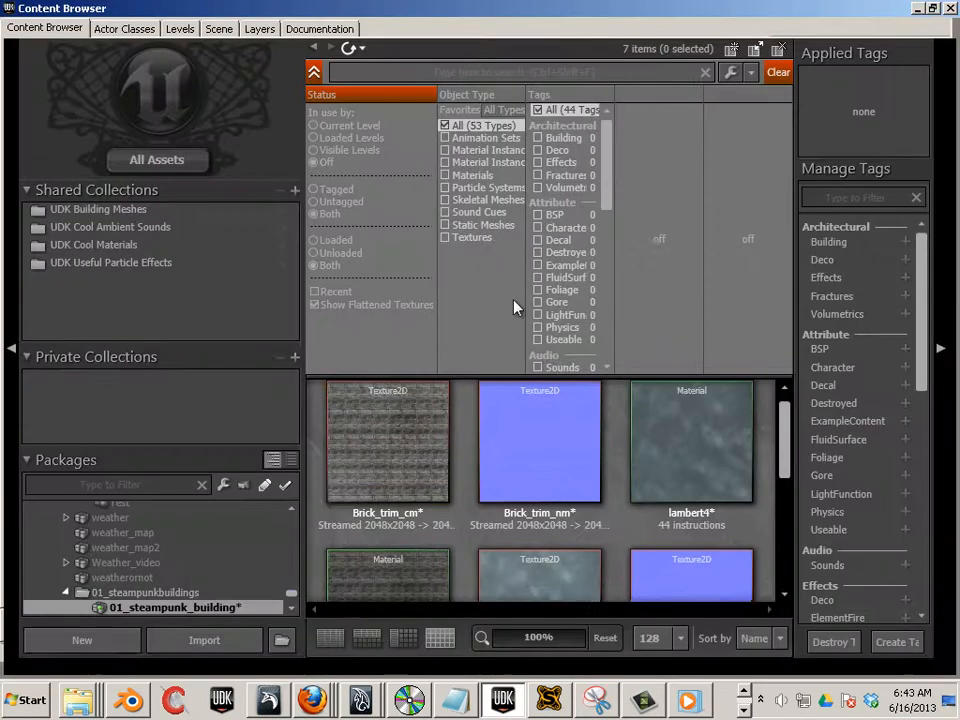
scroll(484, 468, "down", 3)
double_click(388, 502)
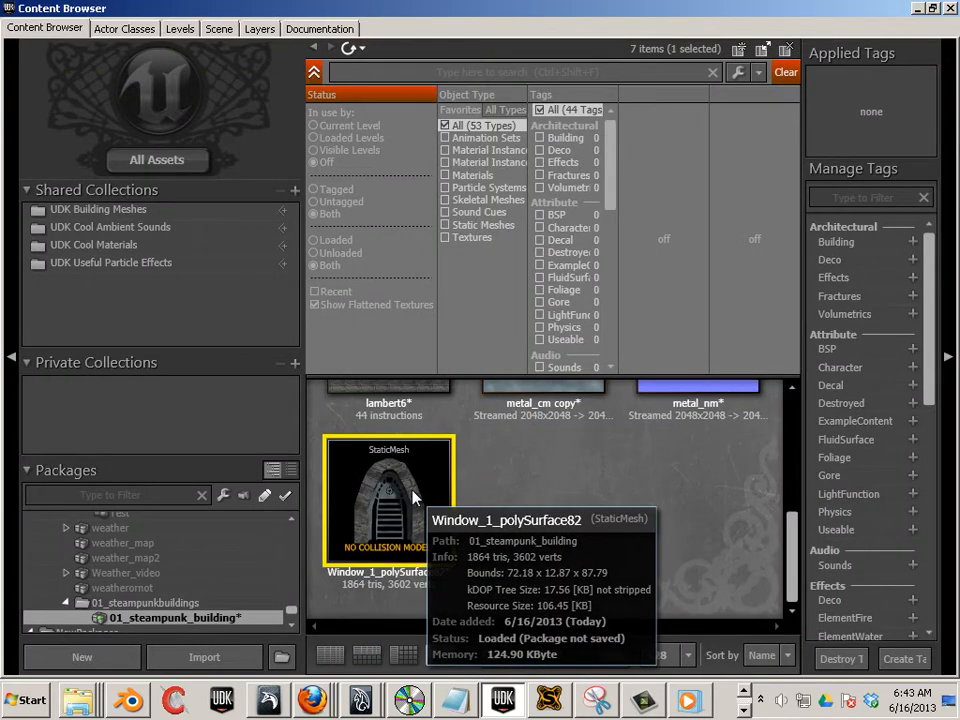
left_click(231, 98)
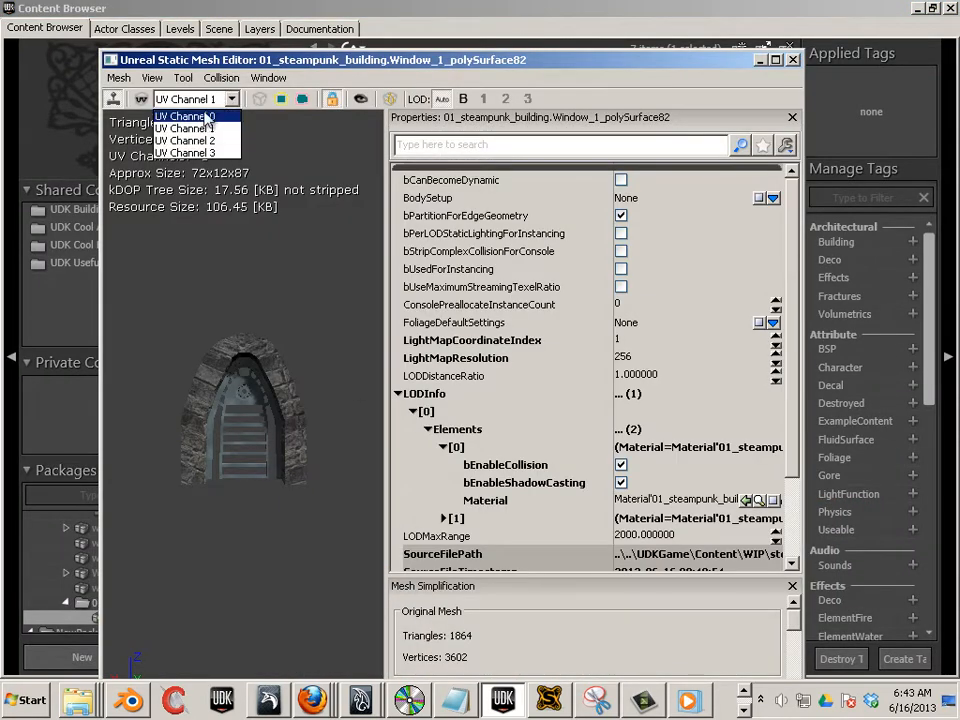
left_click(170, 110)
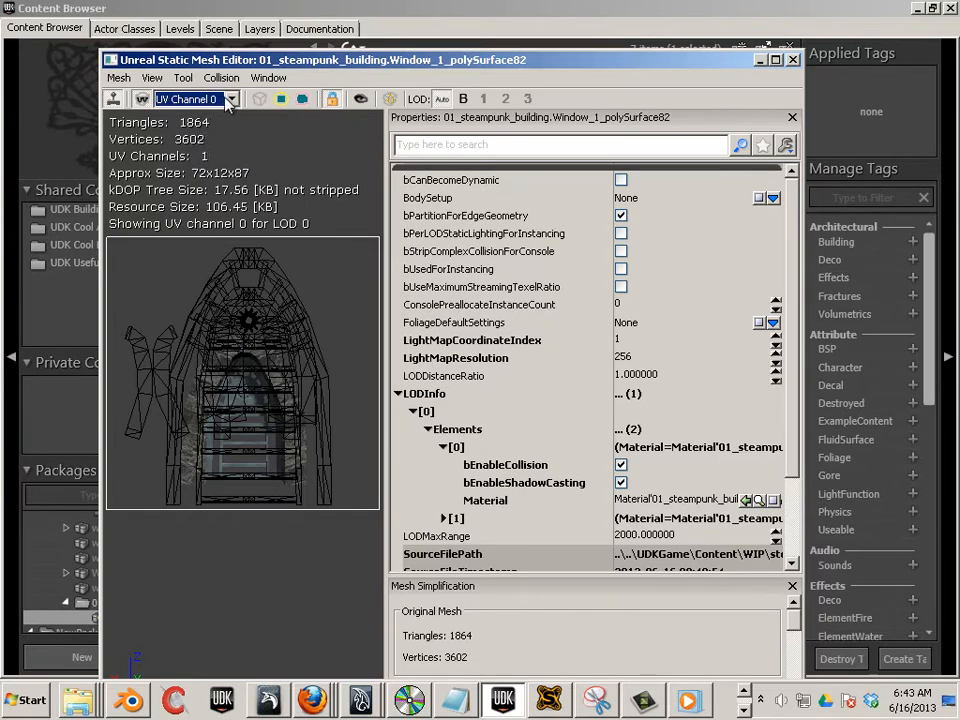
left_click(175, 98)
left_click(190, 126)
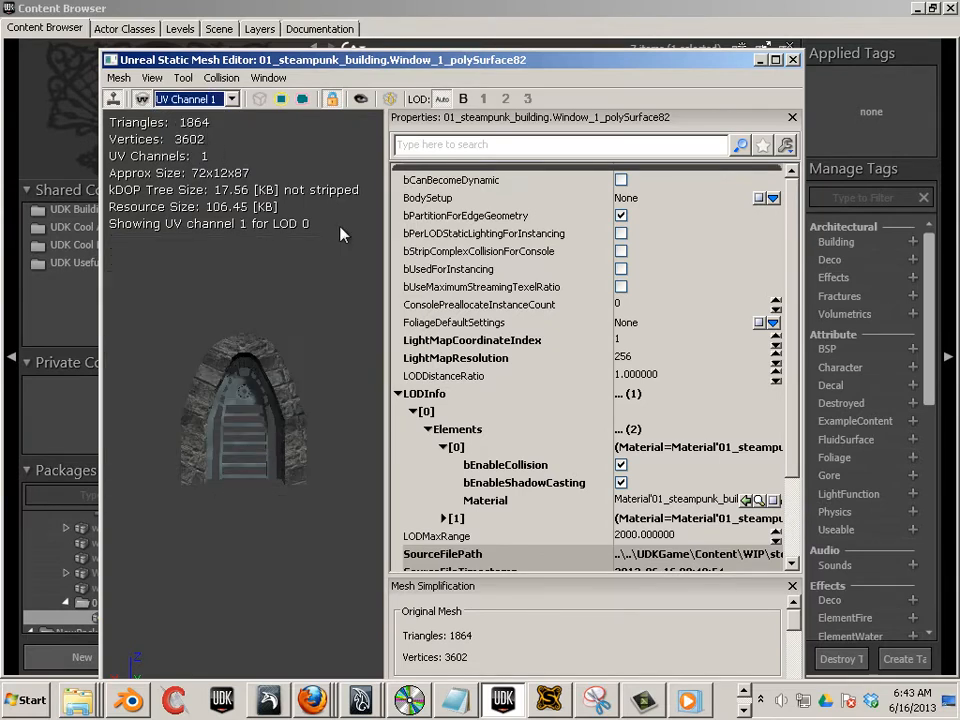
- Try to generate new unique UVs for LOD 0 into UV channel 1, with maximum stretching 0.5 and chart spacing 1, and recheck the UV overlay
left_click(119, 79)
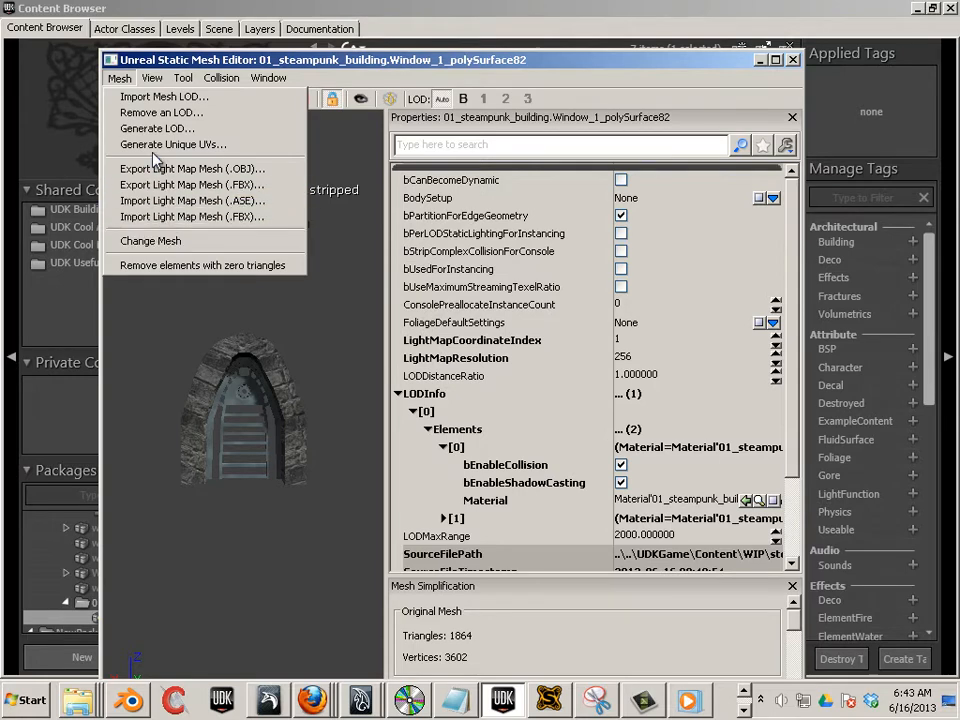
left_click(153, 146)
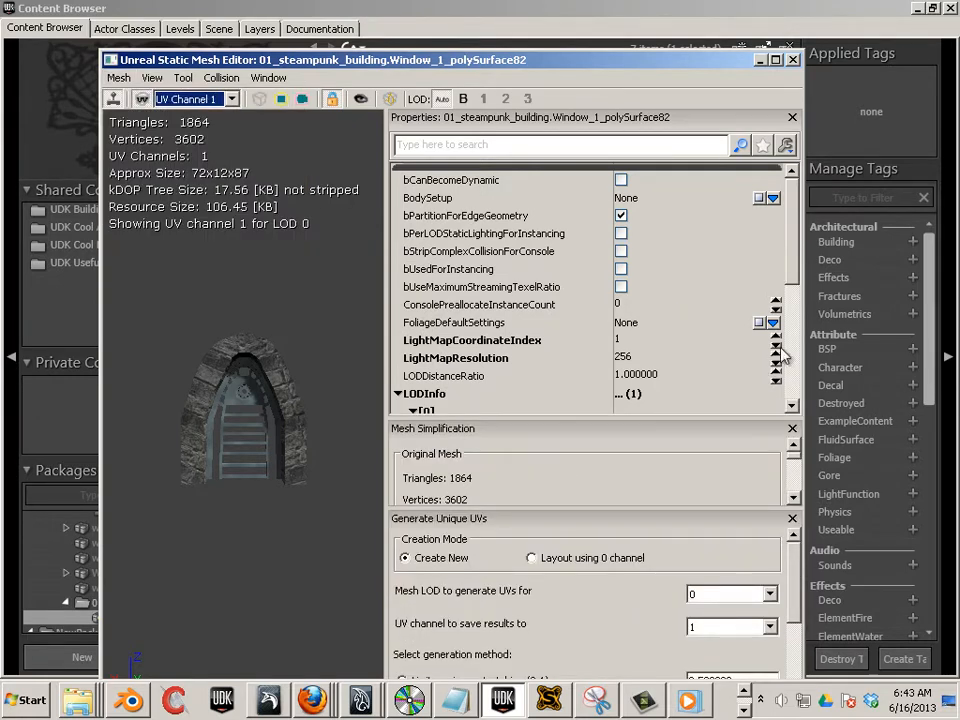
scroll(798, 585, "down", 3)
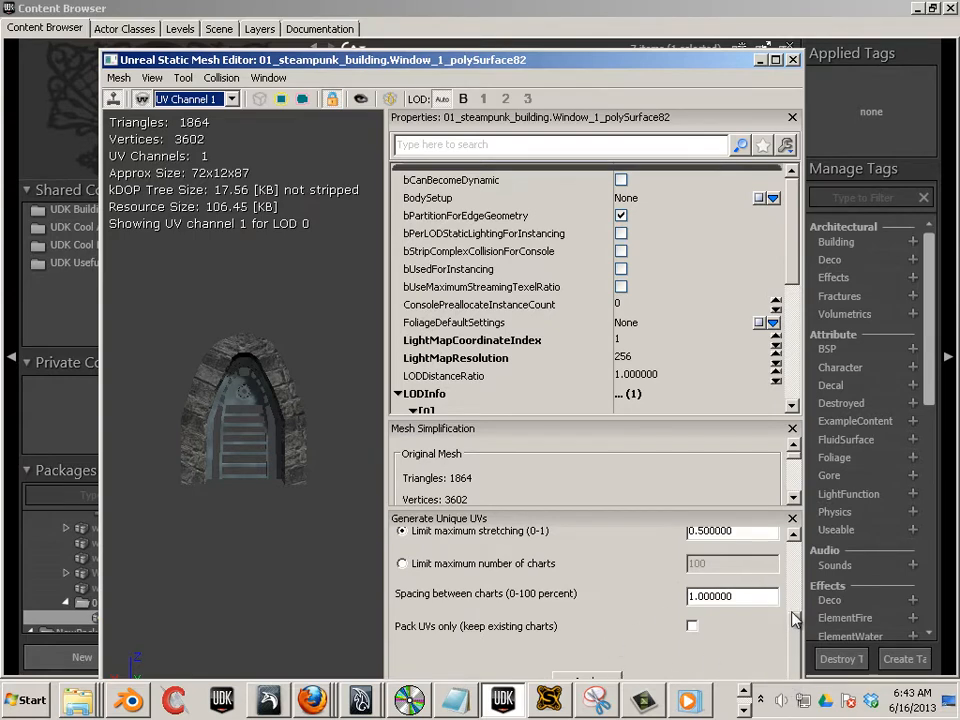
scroll(797, 595, "up", 3)
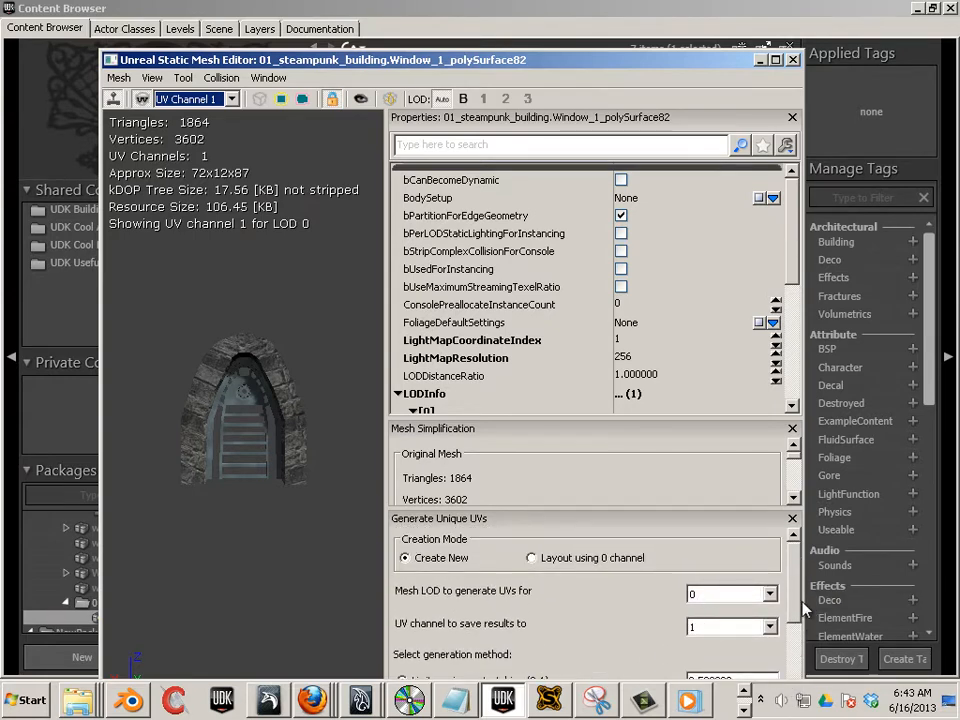
scroll(703, 590, "down", 1)
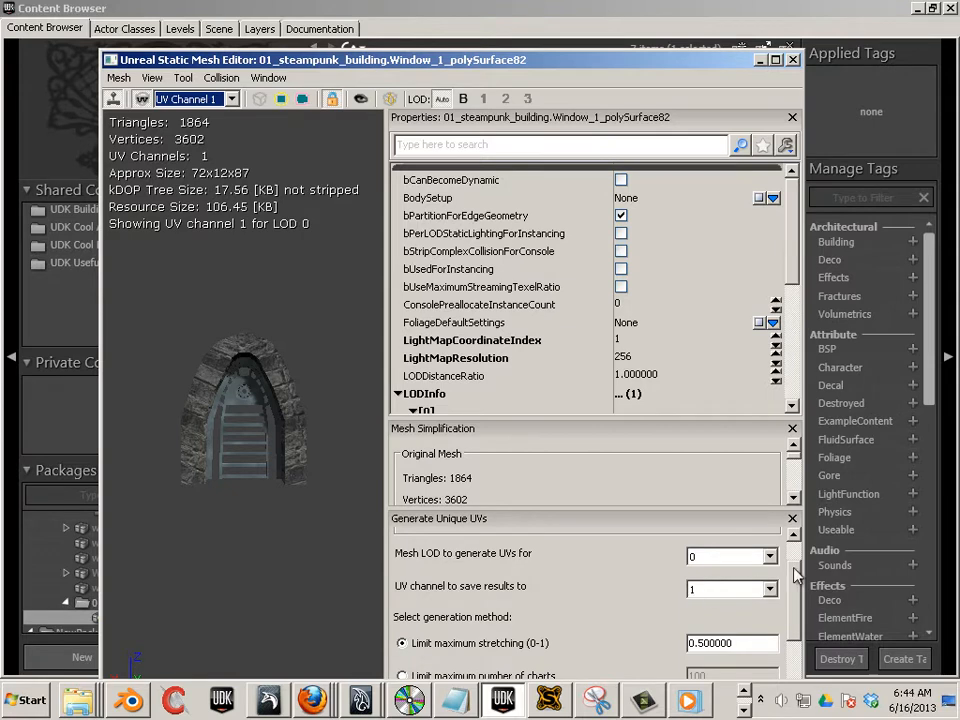
scroll(703, 590, "down", 3)
left_click(593, 675)
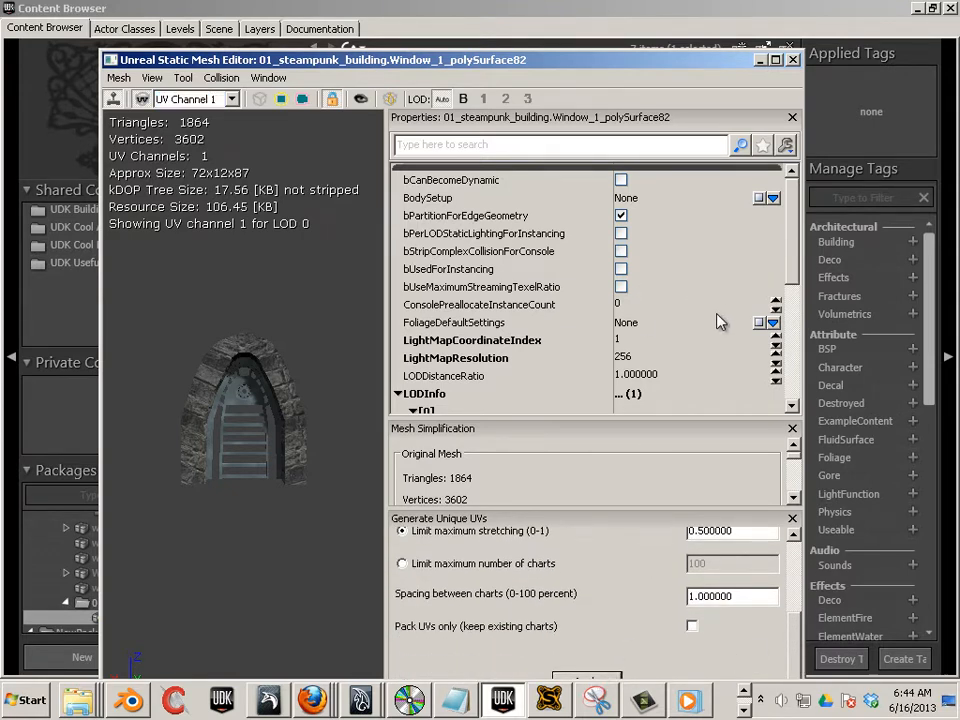
left_click(142, 100)
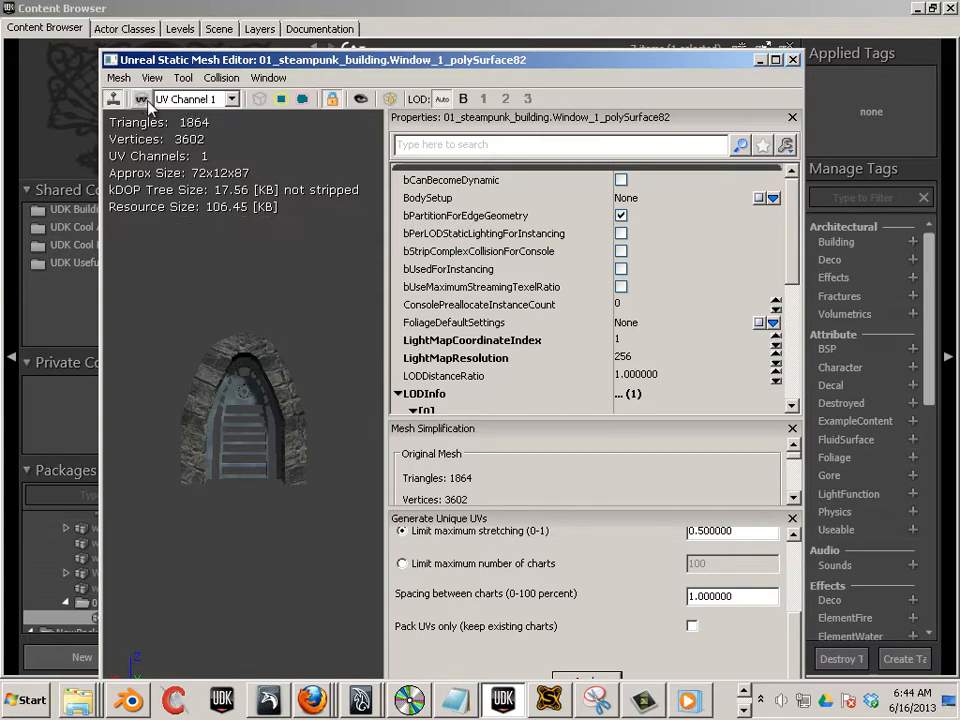
left_click(142, 100)
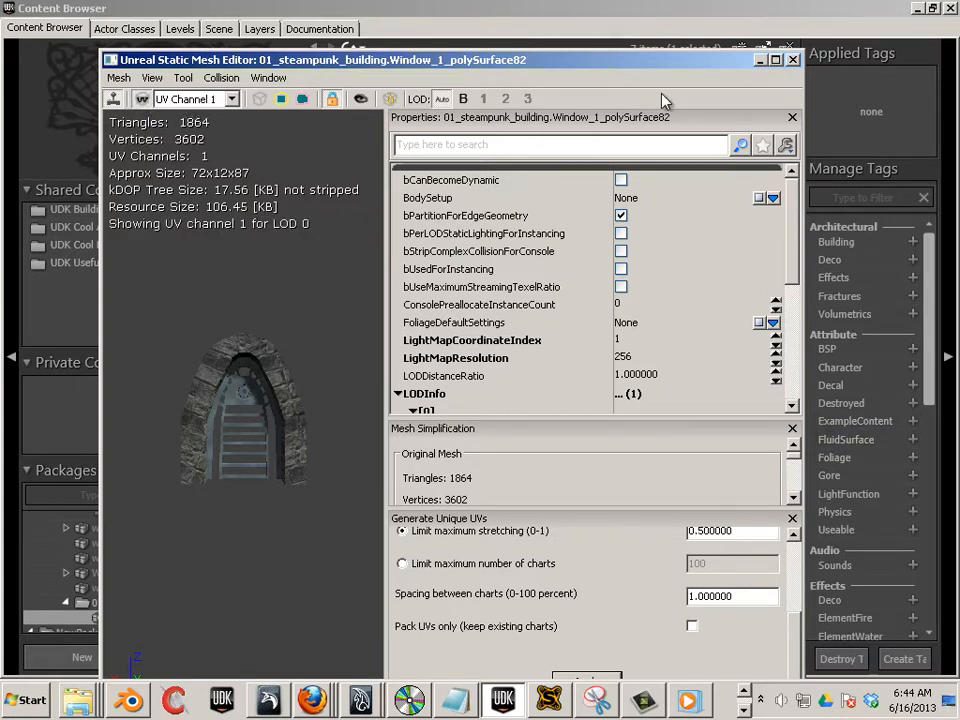
- Generate unique UVs for the arch mesh with maximum stretching 0.5 and chart spacing 1, and set its LightMapResolution to 1024
double_click(624, 64)
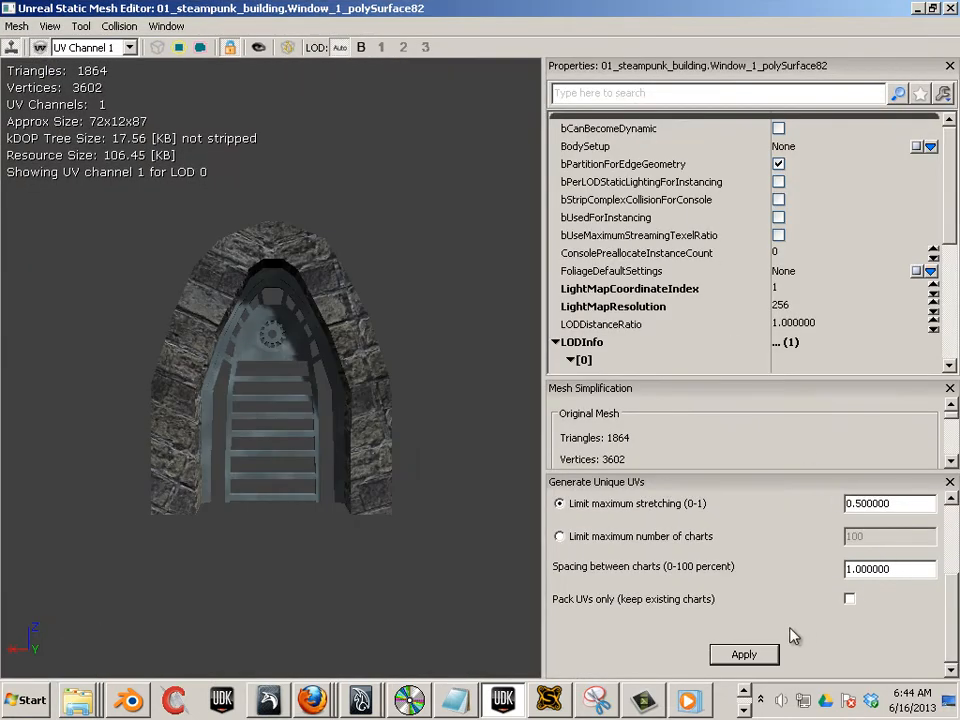
left_click(752, 655)
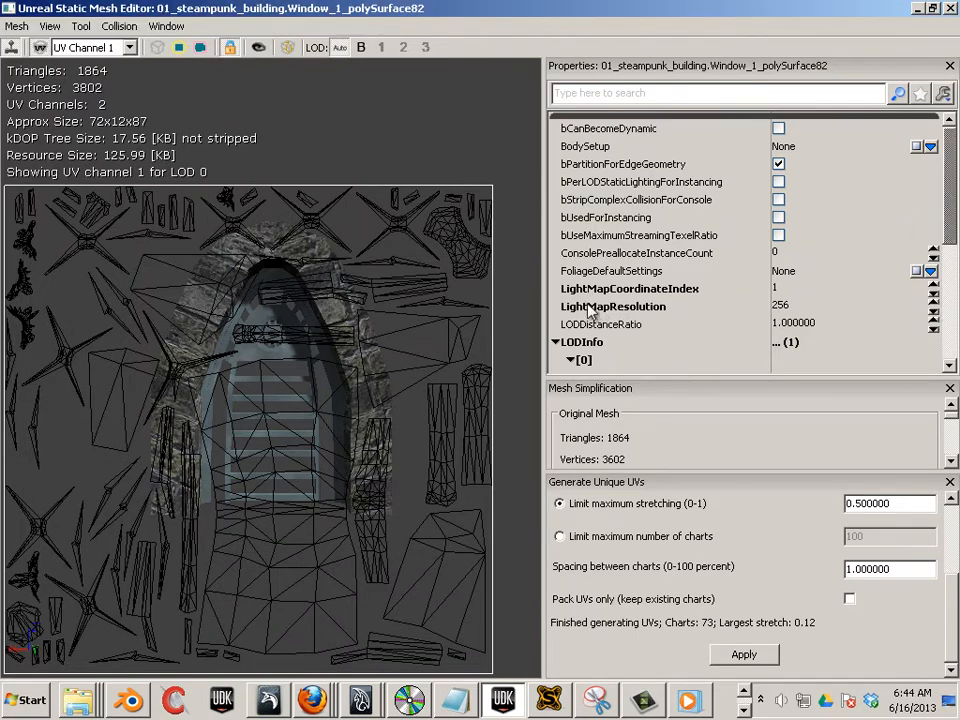
left_click(645, 314)
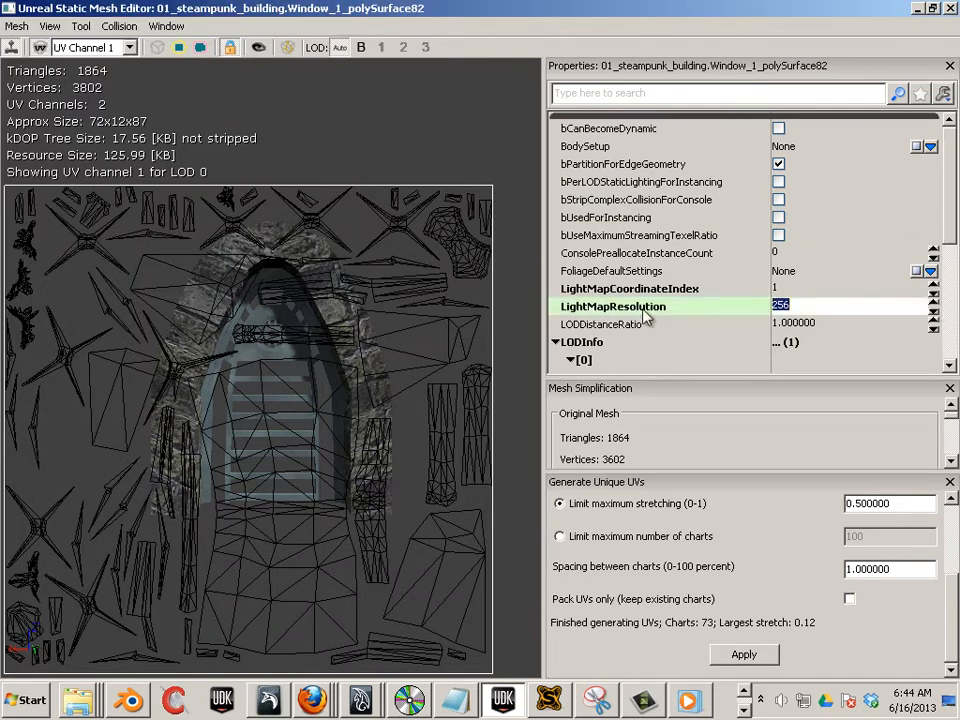
left_click(804, 315)
left_click(813, 310)
type("1024")
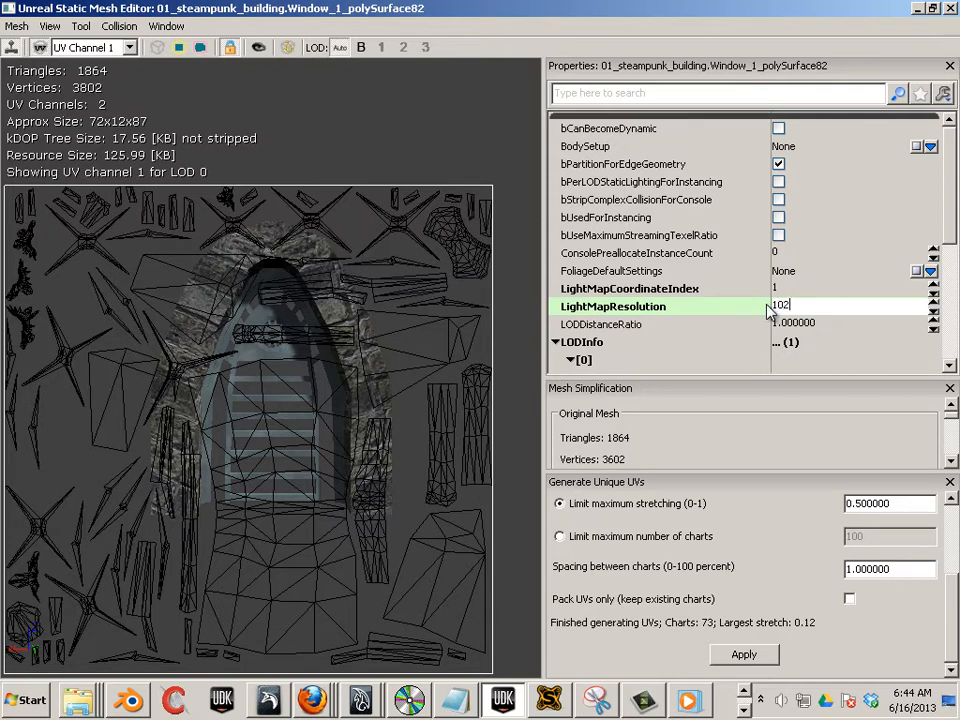
left_click(846, 290)
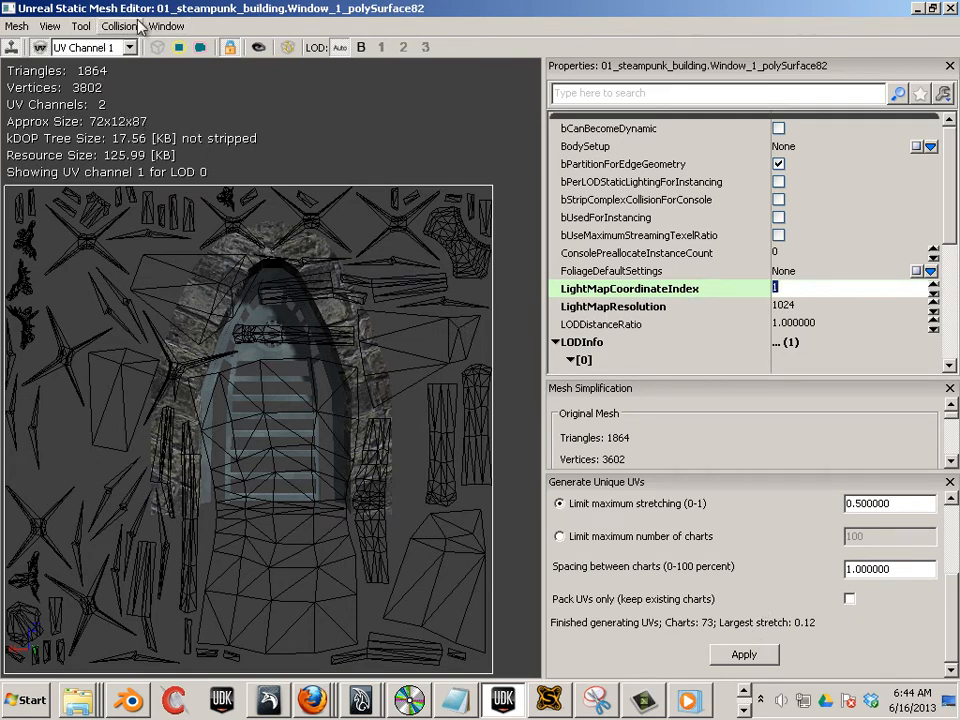
left_click(950, 9)
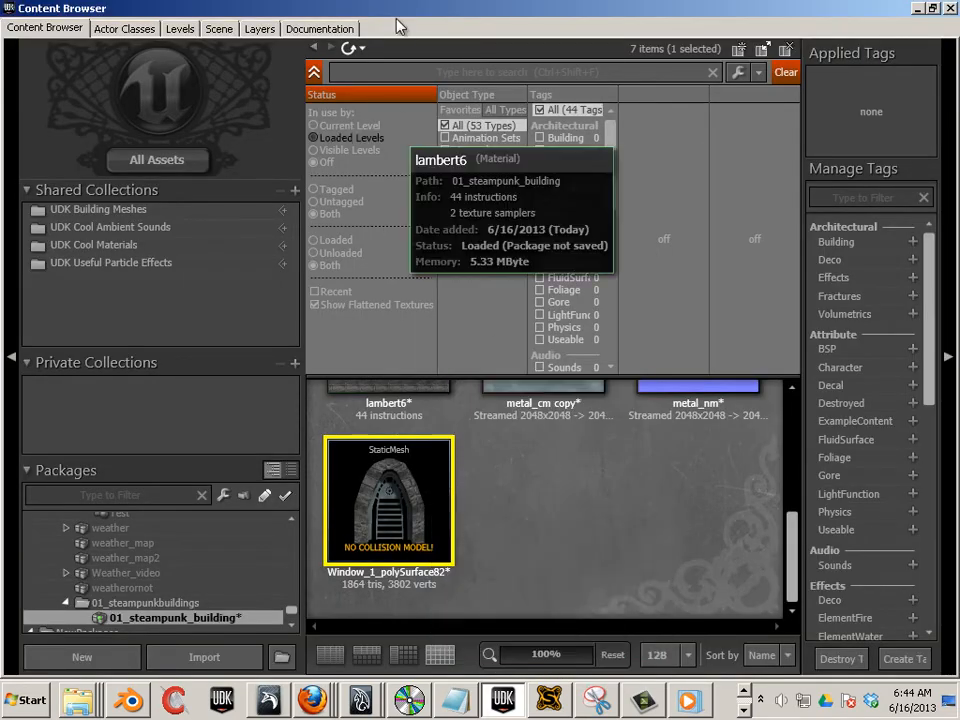
- Move the Content Browser off the perspective viewport and rebuild the level's lighting at Production quality with Lightmass
left_click_drag(330, 11, 955, 36)
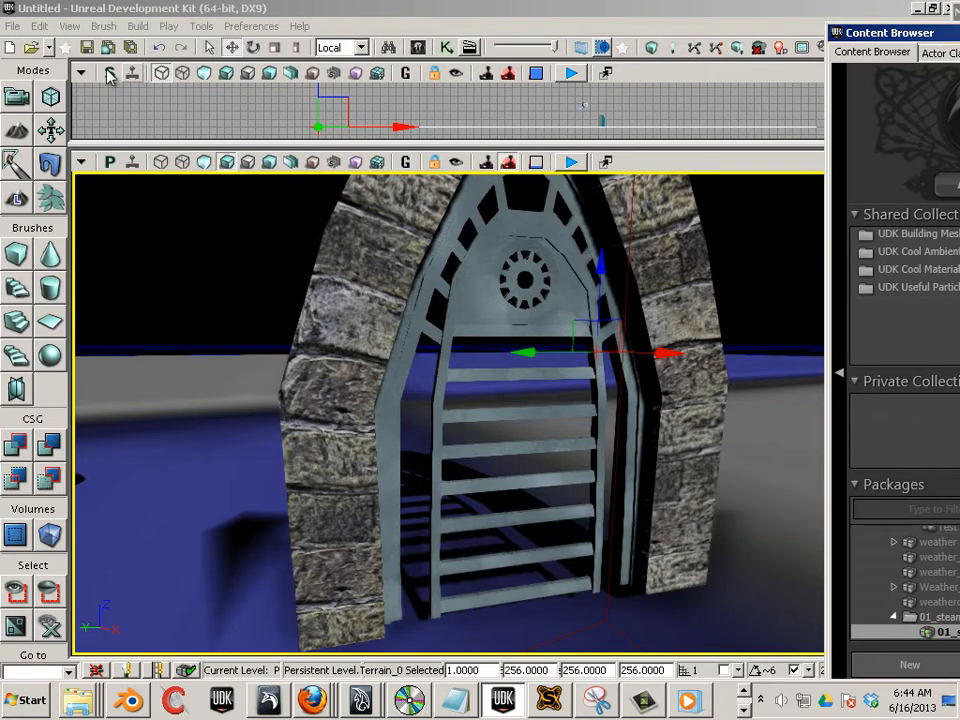
left_click(70, 26)
mouse_move(102, 28)
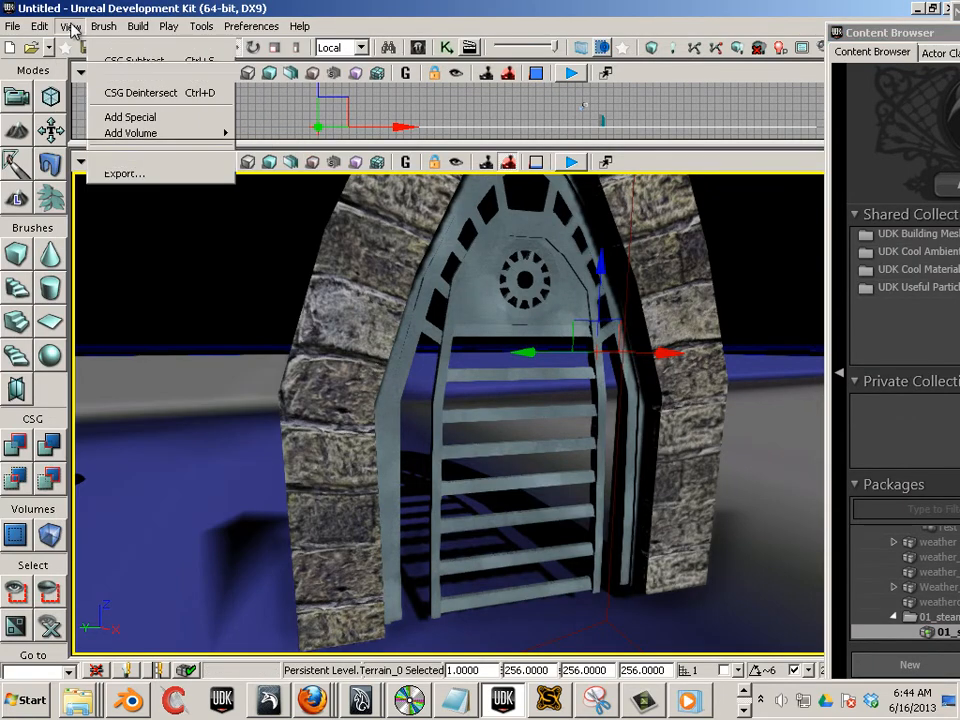
mouse_move(47, 30)
mouse_move(138, 28)
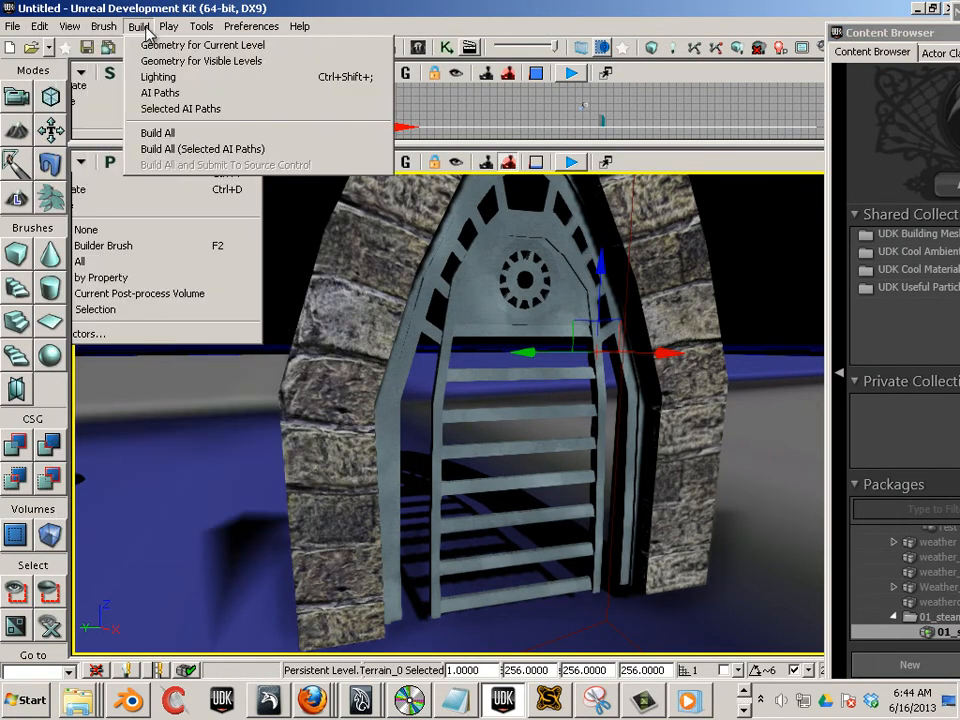
left_click(172, 86)
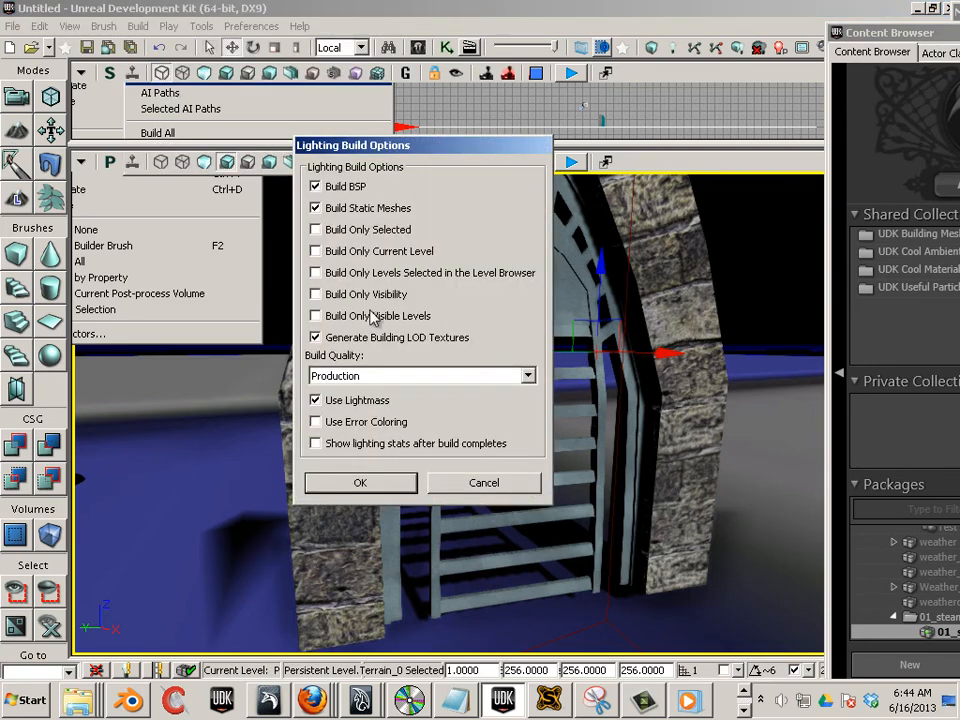
left_click(349, 485)
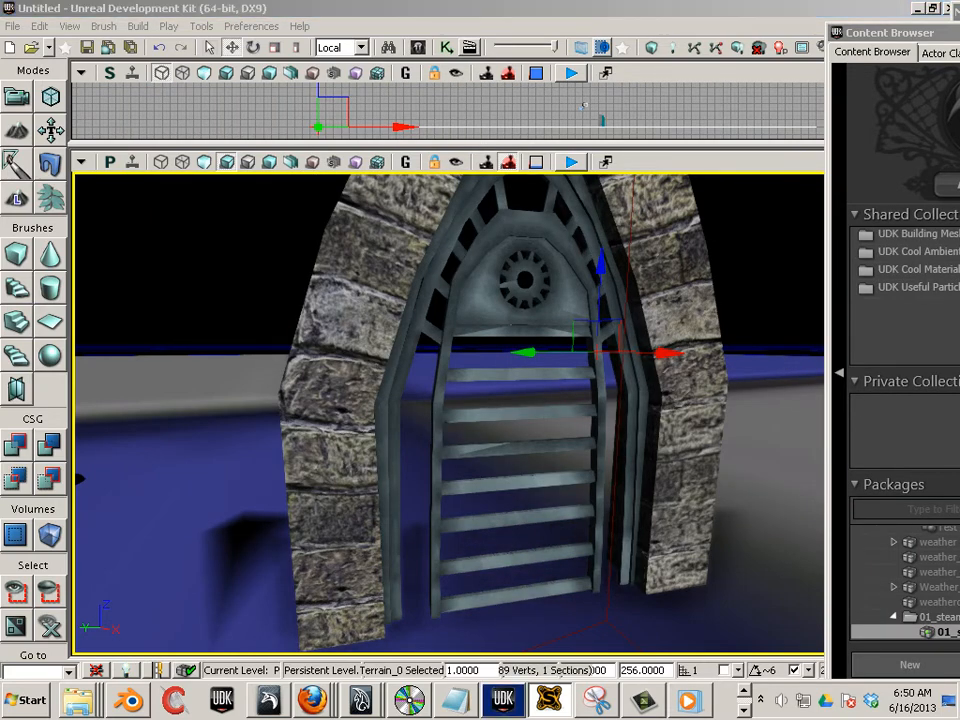
- Examine the shading on the arch's bricks and metal bars up close and from farther back, and select the arch mesh
scroll(407, 520, "up", 5)
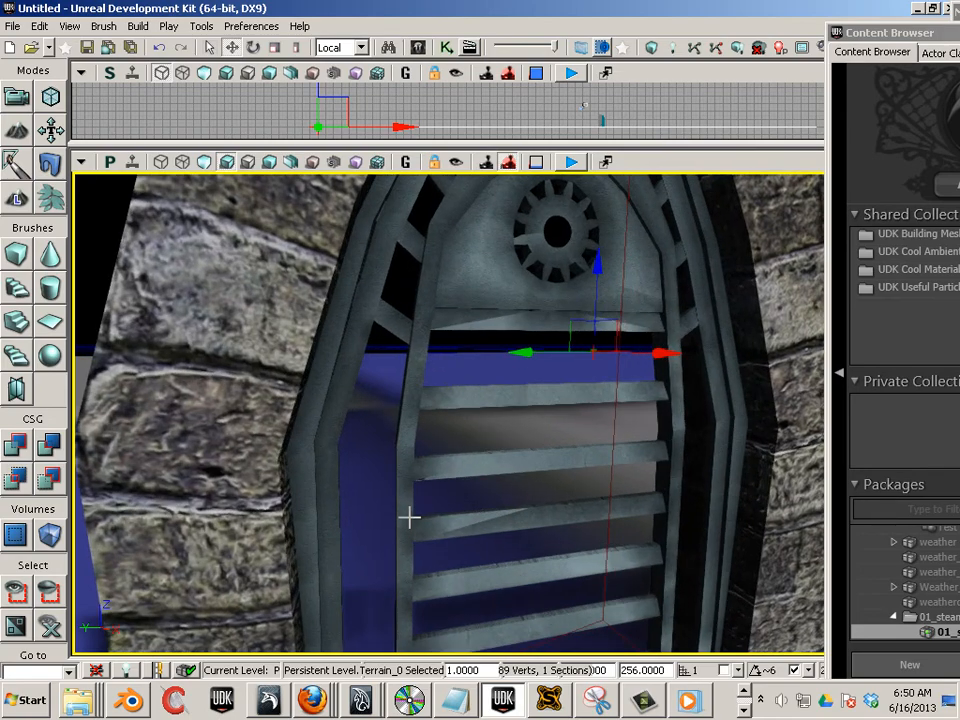
left_click_drag(214, 296, 425, 245)
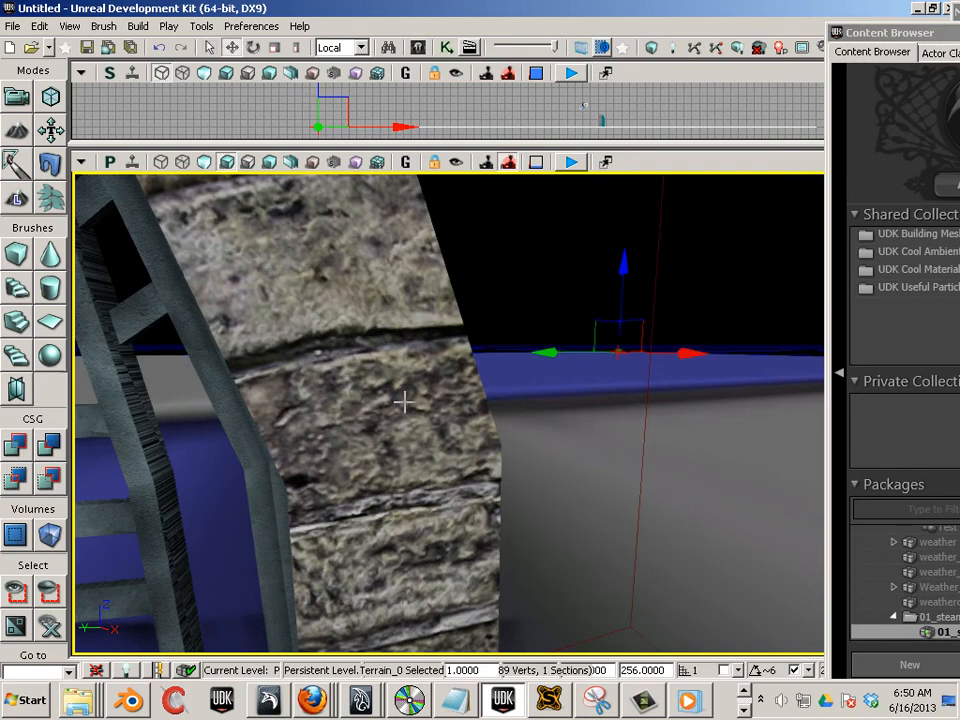
left_click_drag(360, 330, 311, 347)
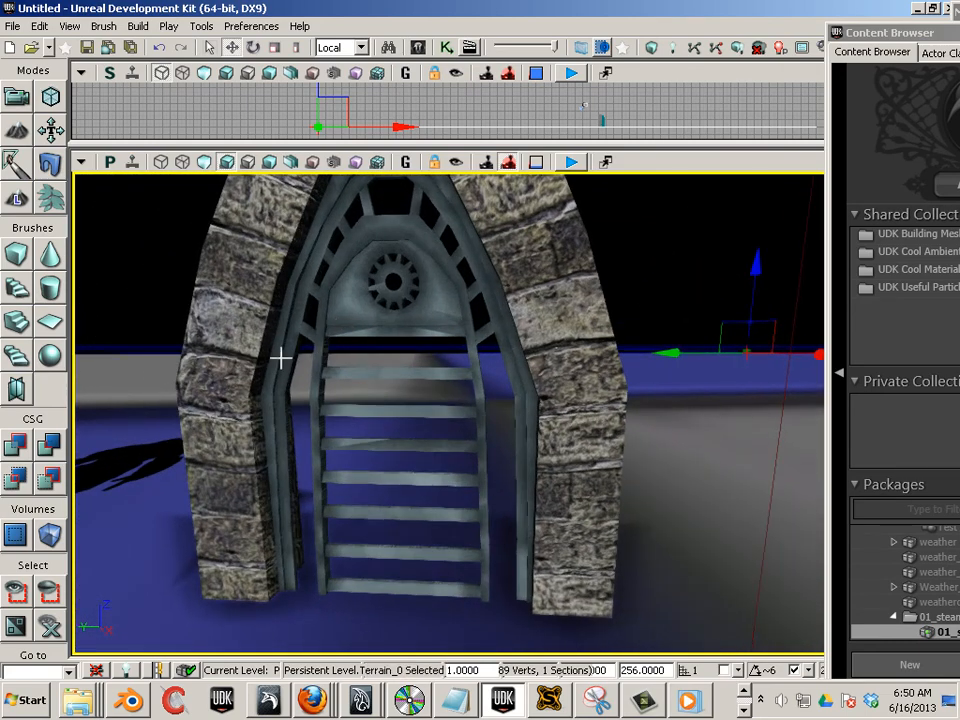
left_click(190, 381)
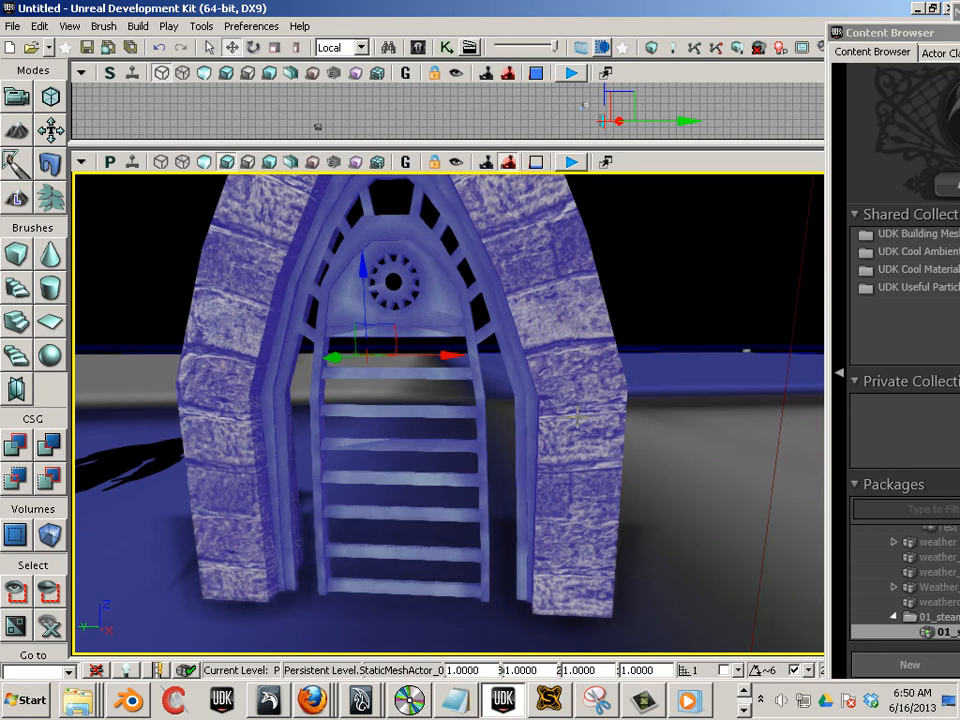
left_click_drag(577, 417, 467, 489)
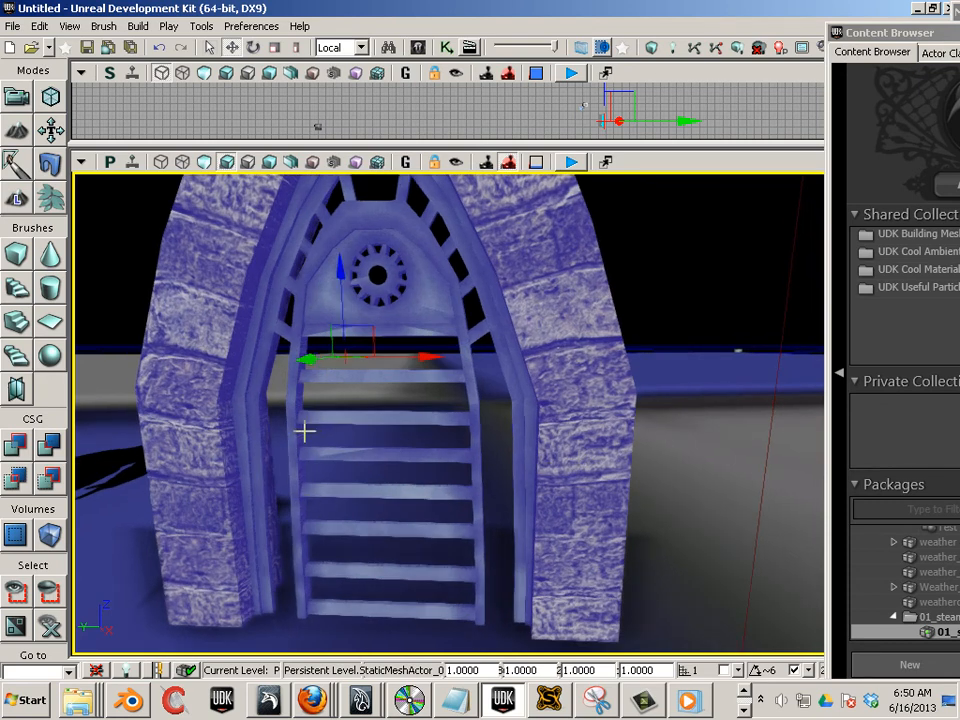